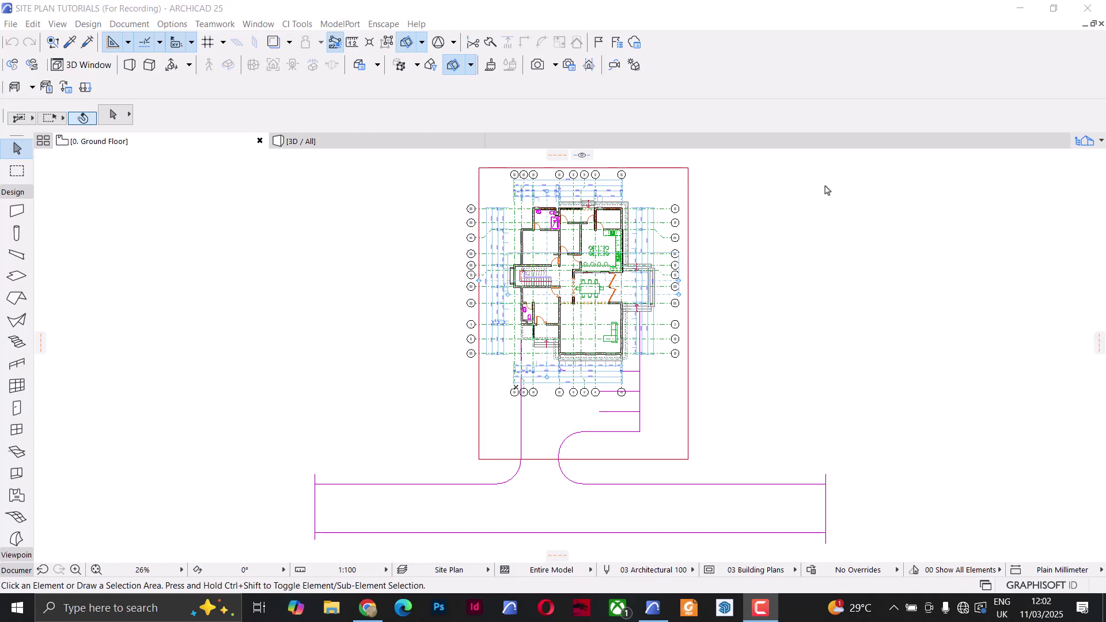
Look through the Document > Layers menu, then open Layers (Model Views) with Ctrl+L
click(236, 313)
click(133, 23)
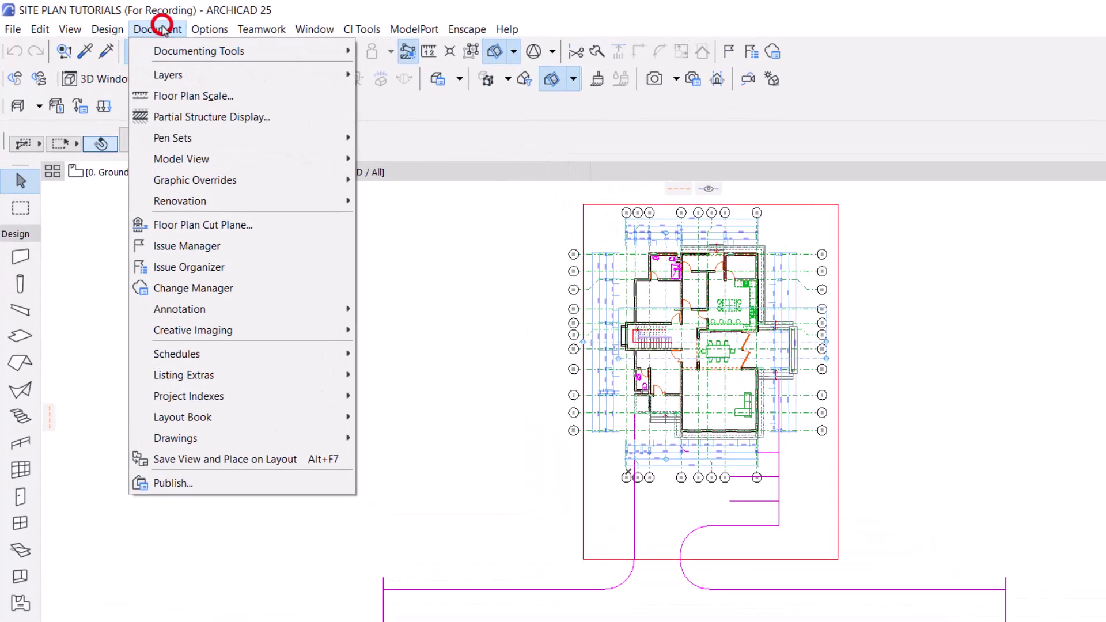
mouse_move(189, 79)
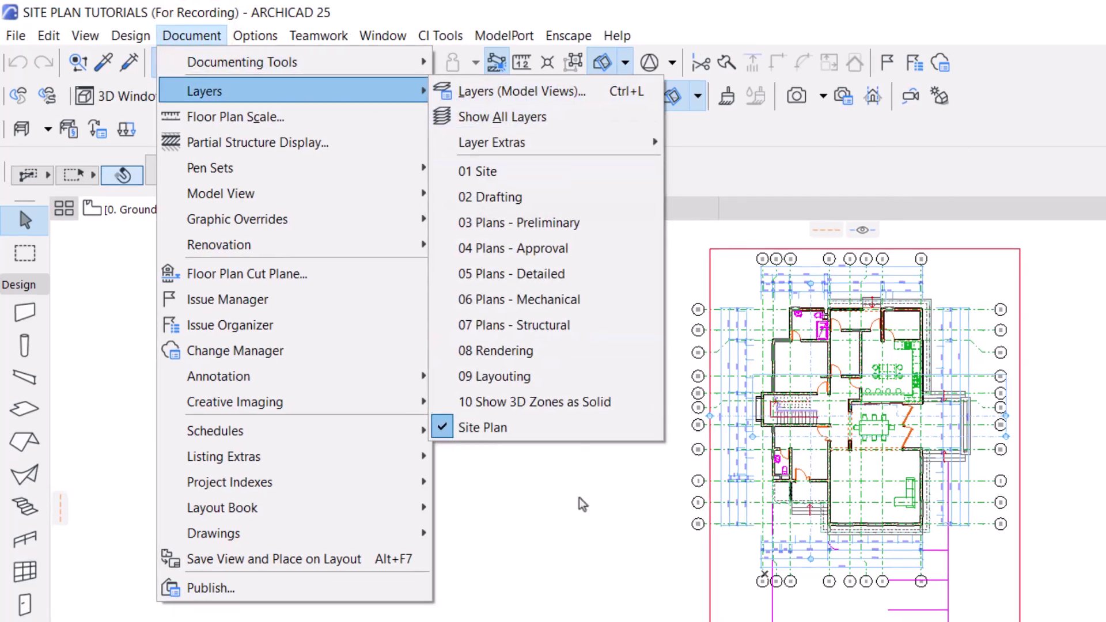
key(Escape)
key(Escape)
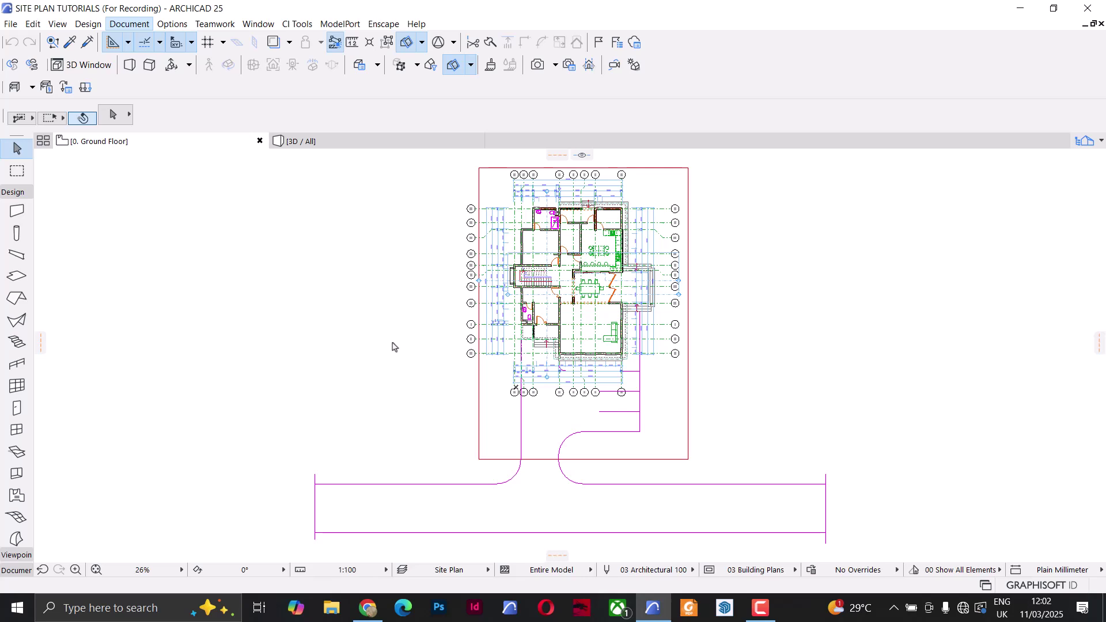
key(ctrl+l)
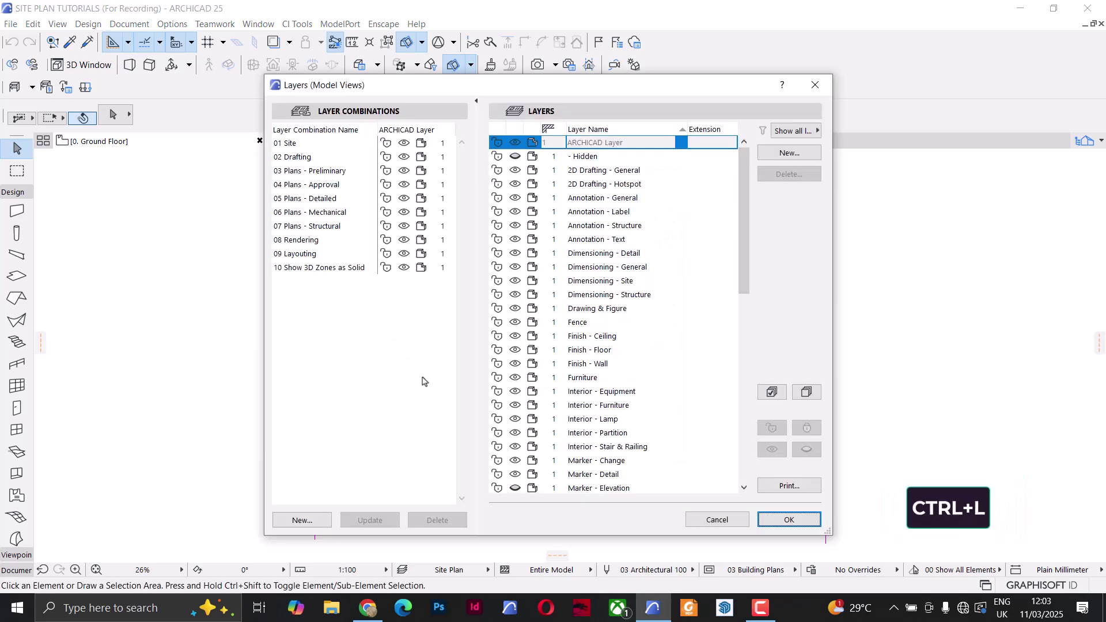
Add a new layer combination called 'Site Plan'
click(302, 521)
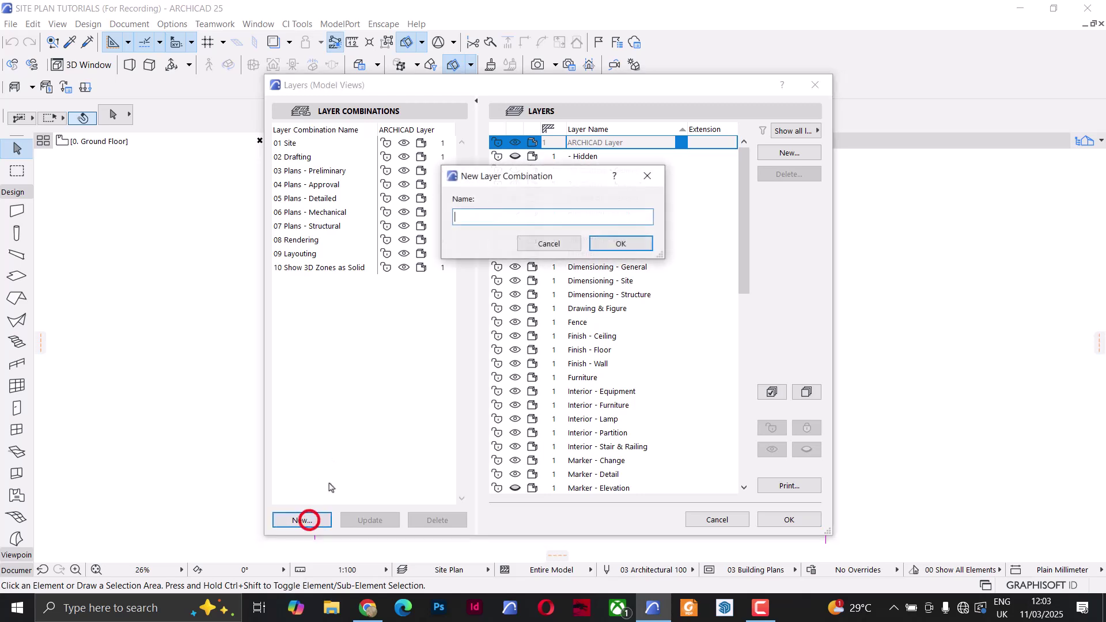
text(Site)
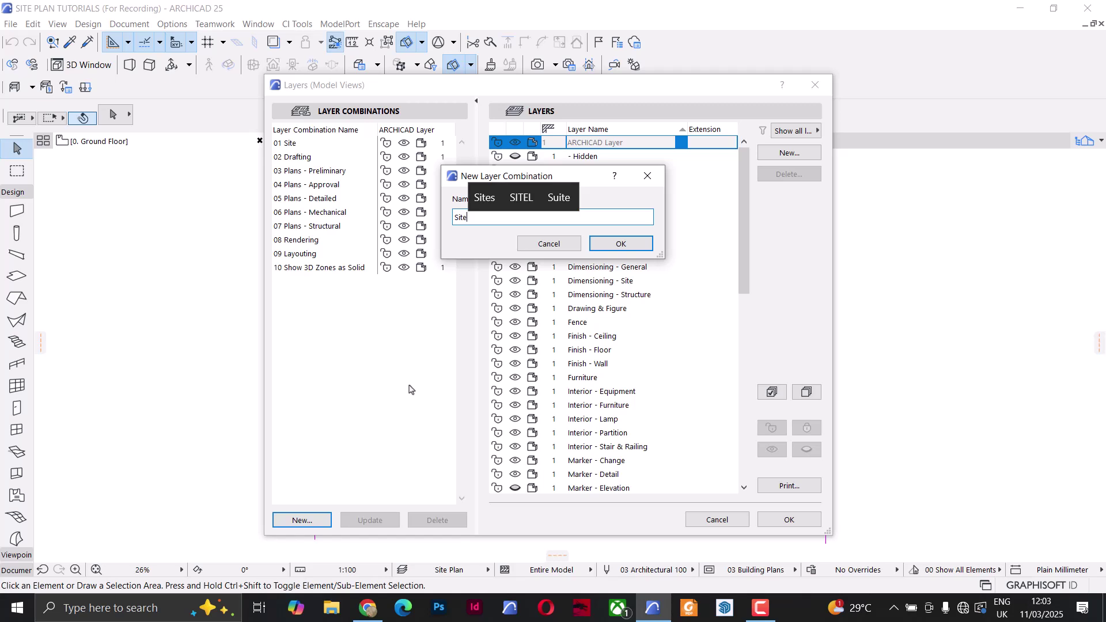
text( Plan)
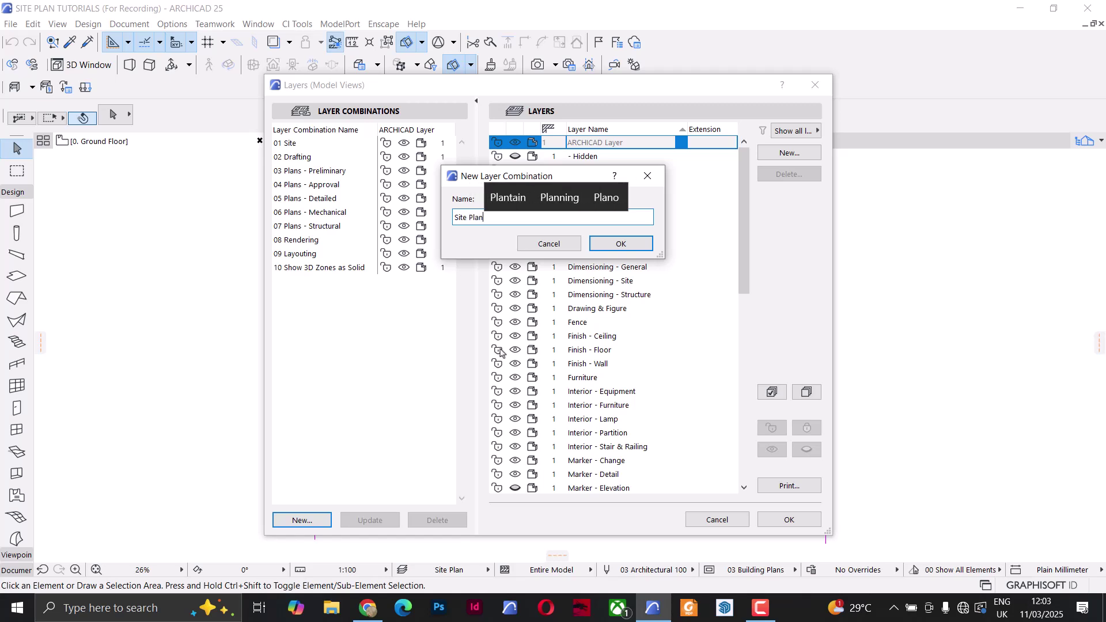
click(613, 244)
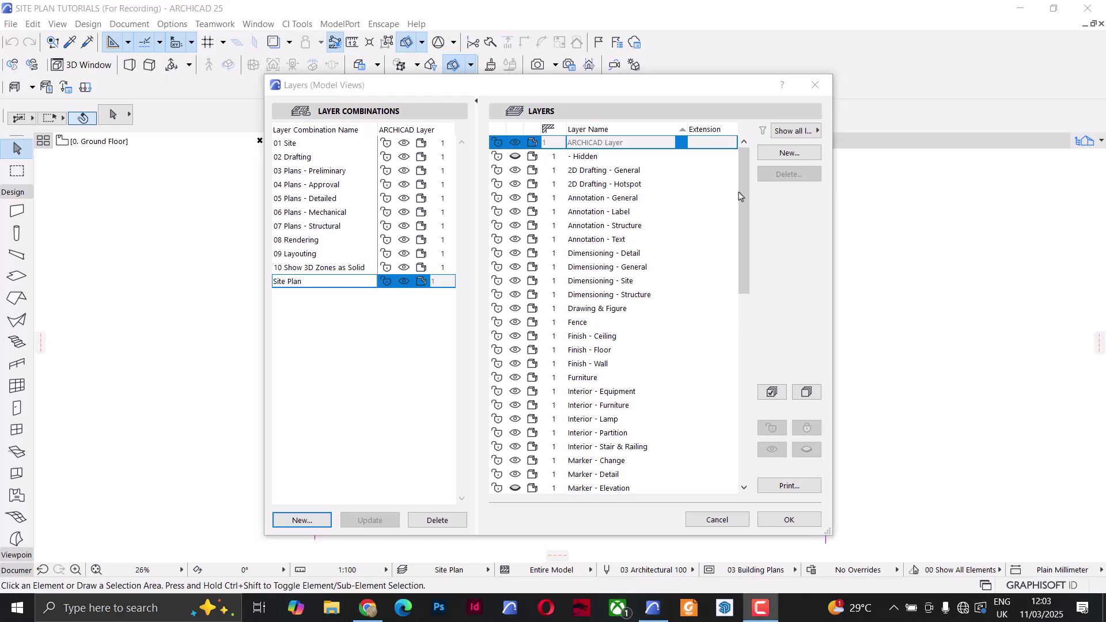
Create the layers 'Site-Building' and 'Site-Drafting', then close Layer Settings
click(789, 153)
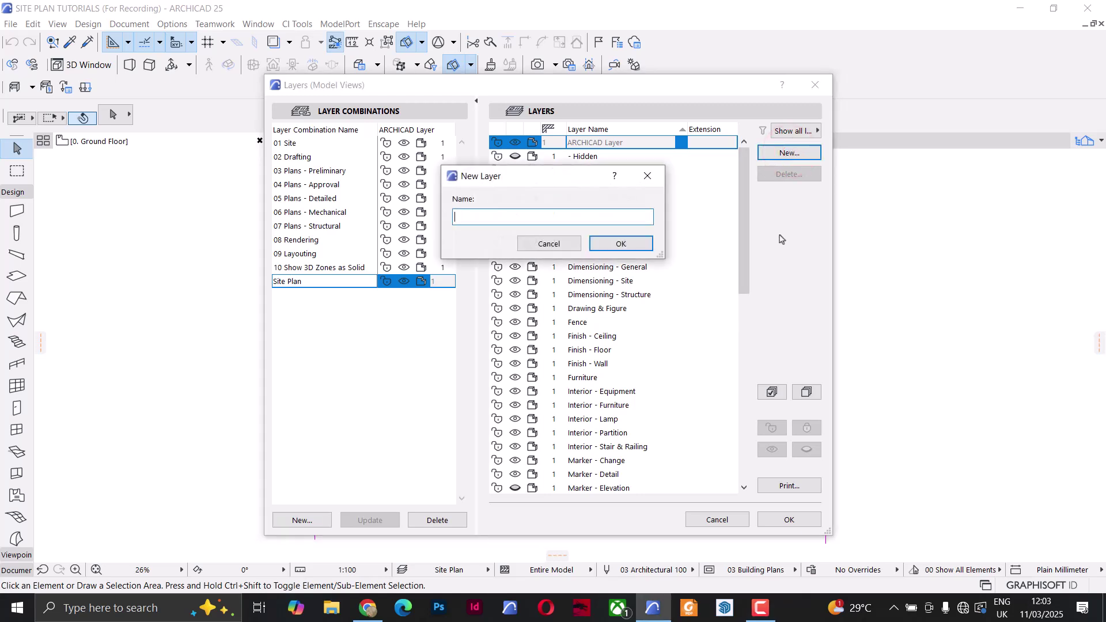
text(Site)
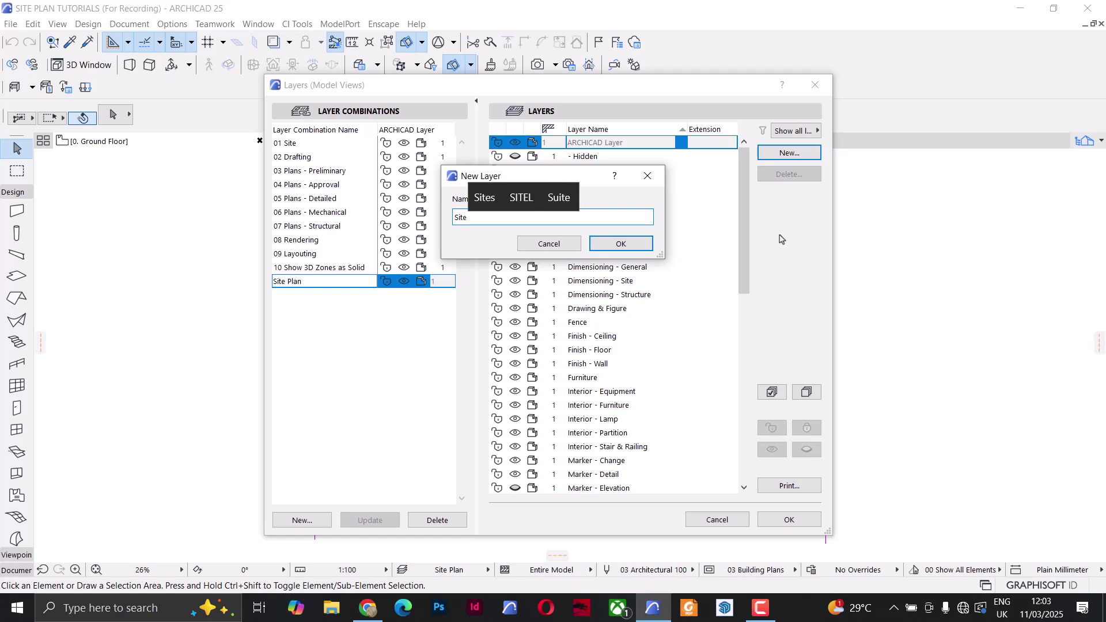
text(-Building)
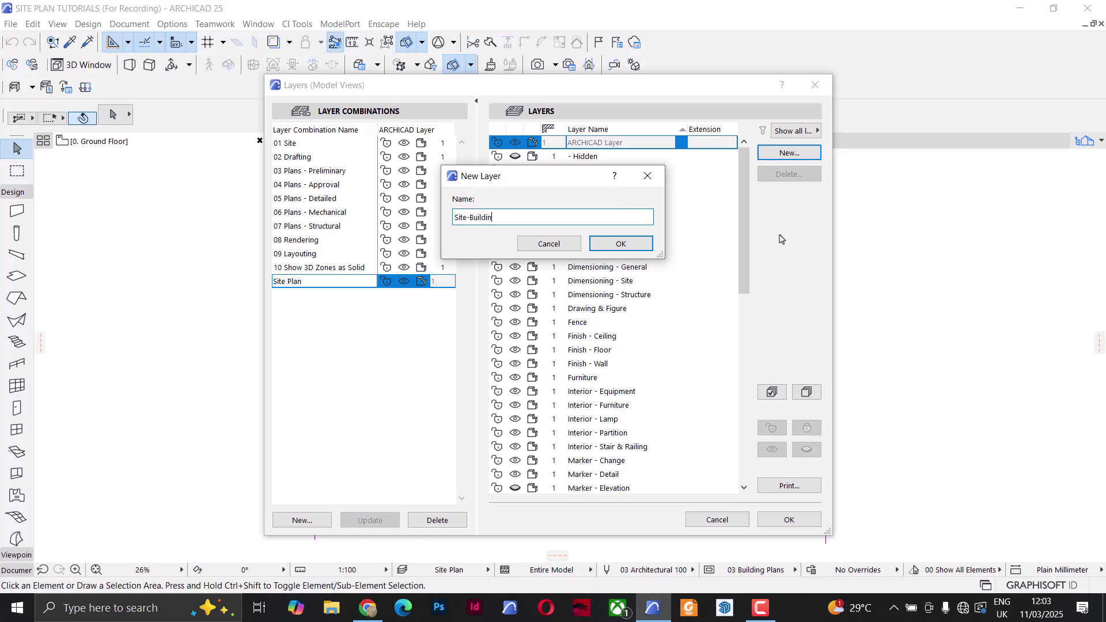
click(605, 245)
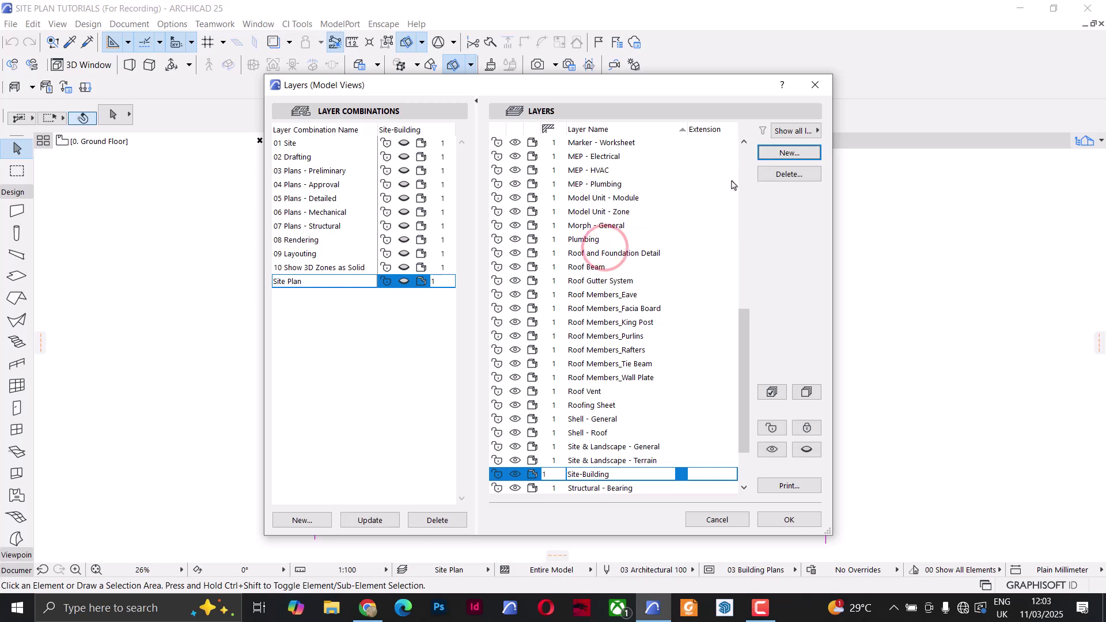
click(787, 153)
text(Site)
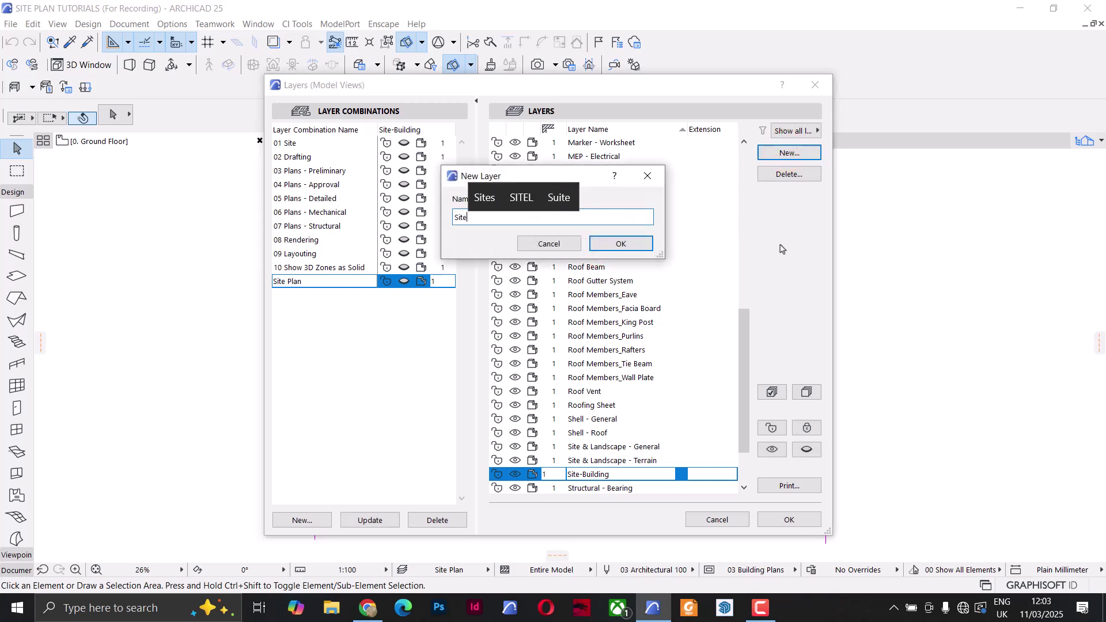
text(-)
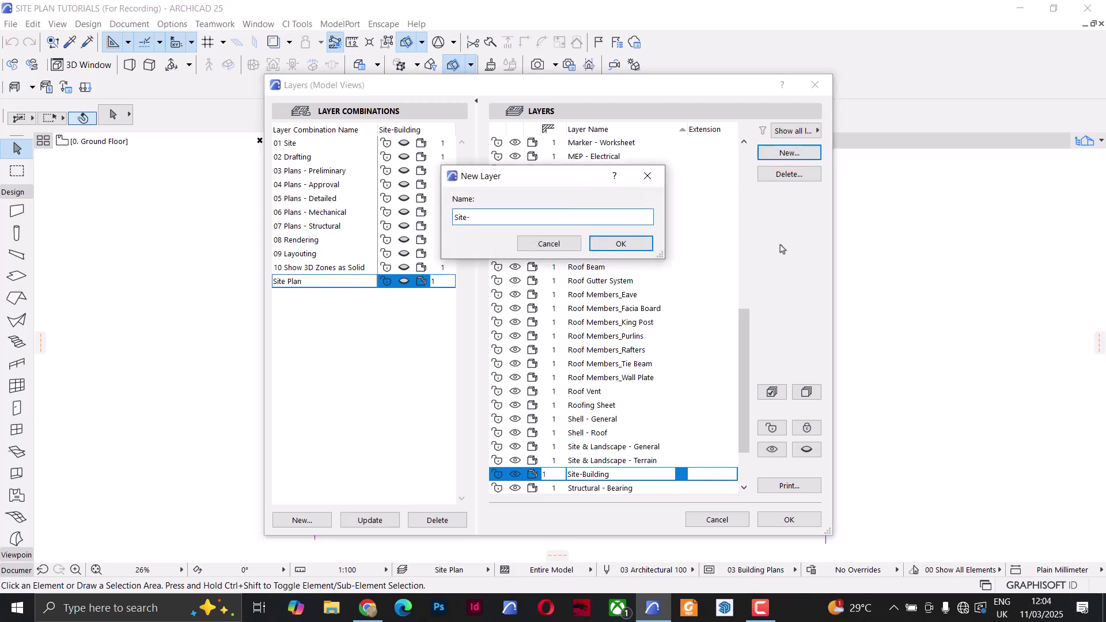
text(Drafting)
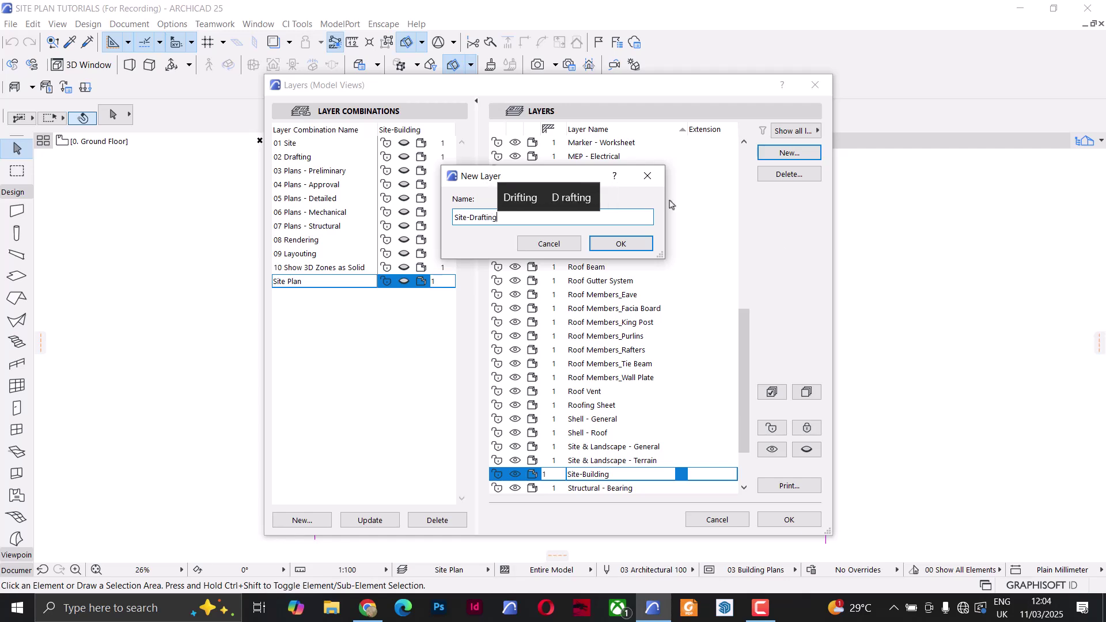
click(619, 245)
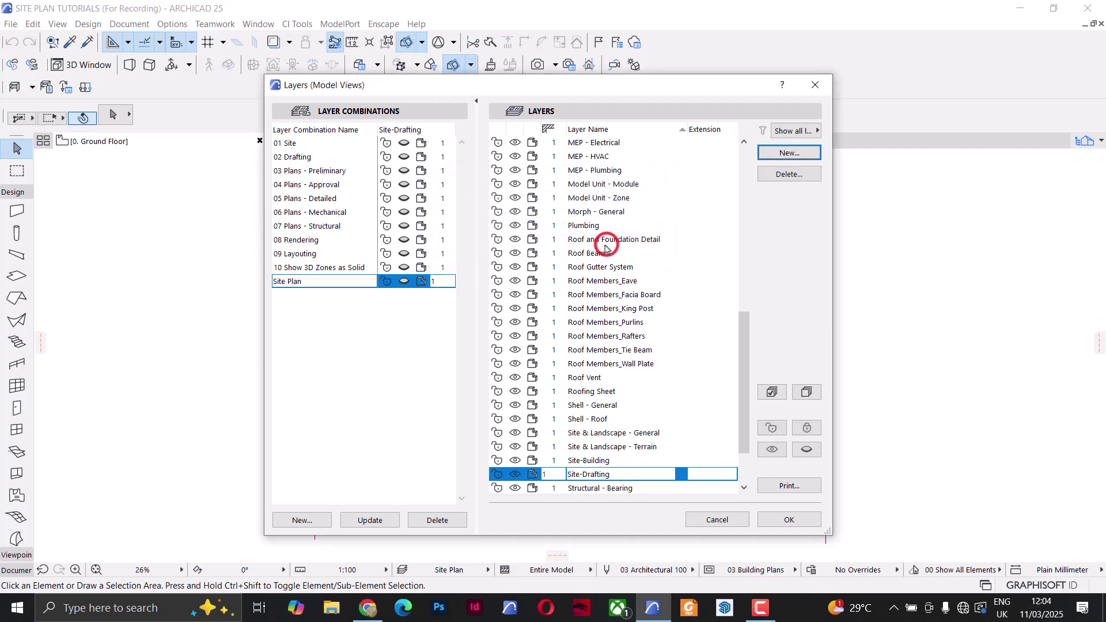
click(801, 521)
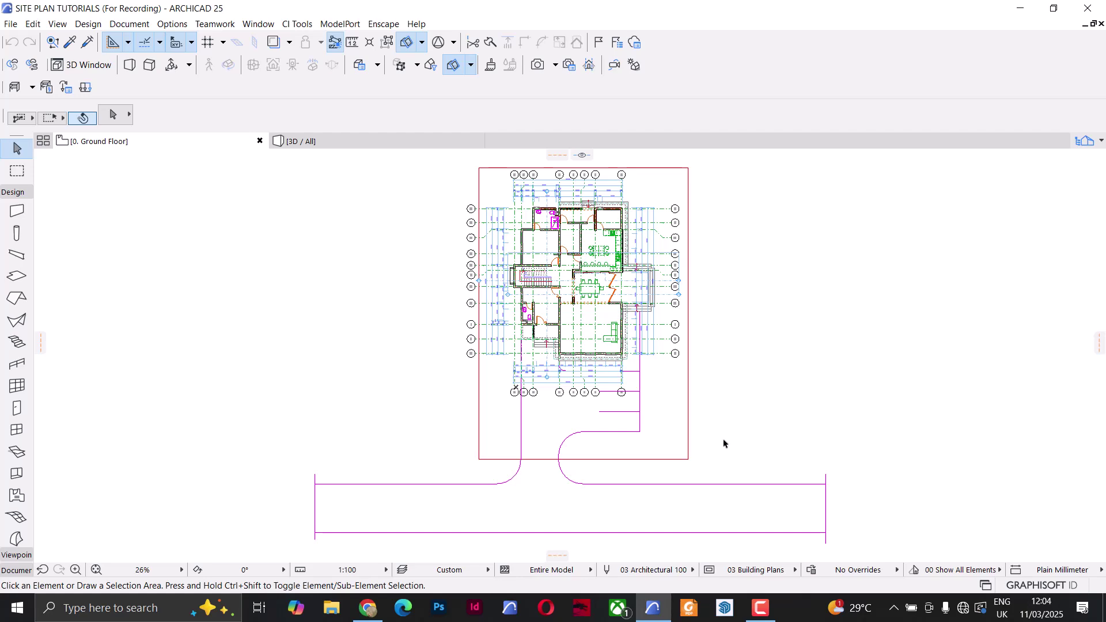
Open the Fill default settings with a Solid outline in pen 7
click(12, 192)
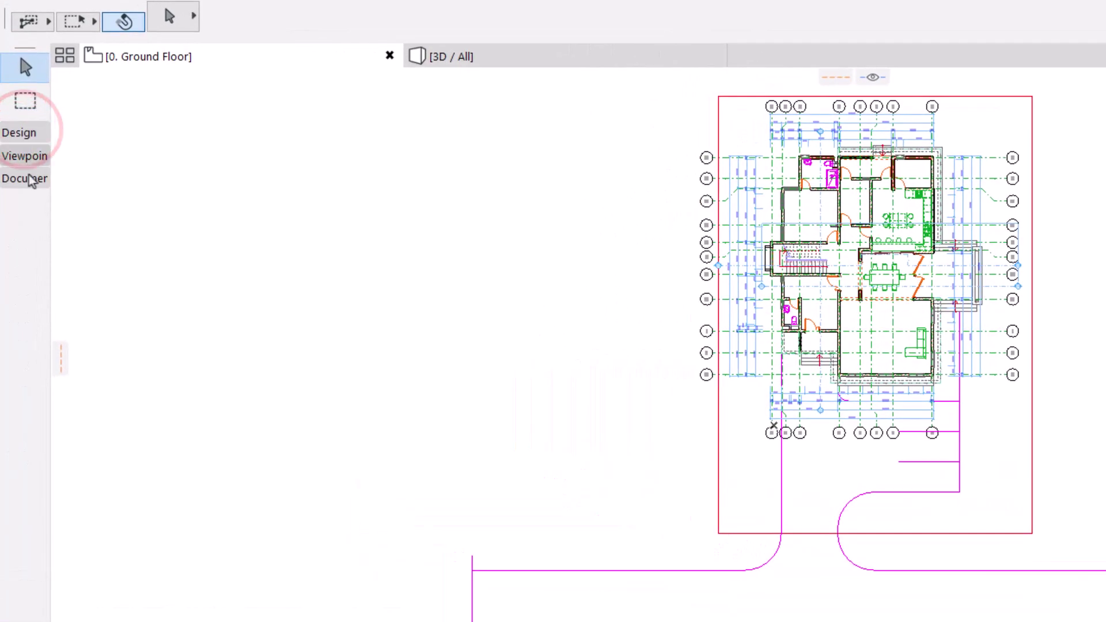
click(30, 180)
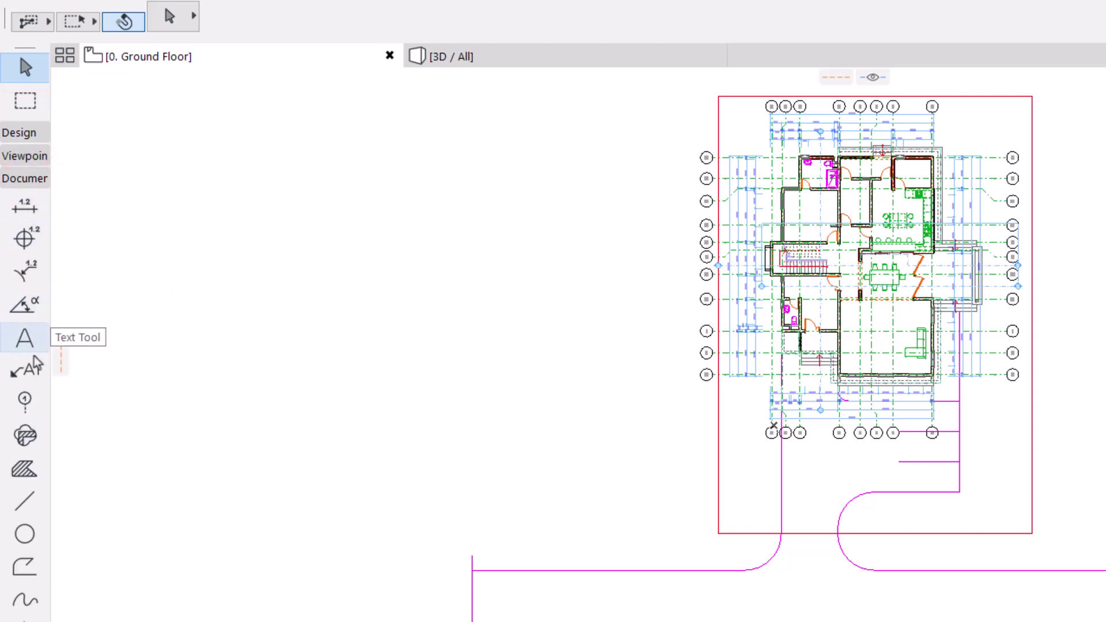
double_click(23, 471)
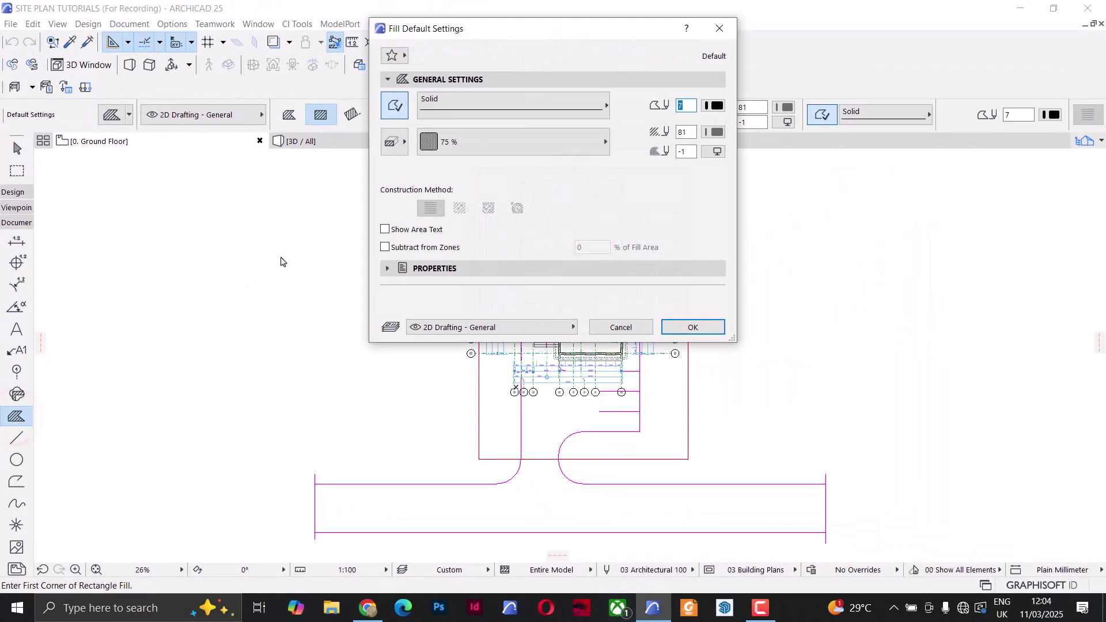
click(452, 104)
click(685, 67)
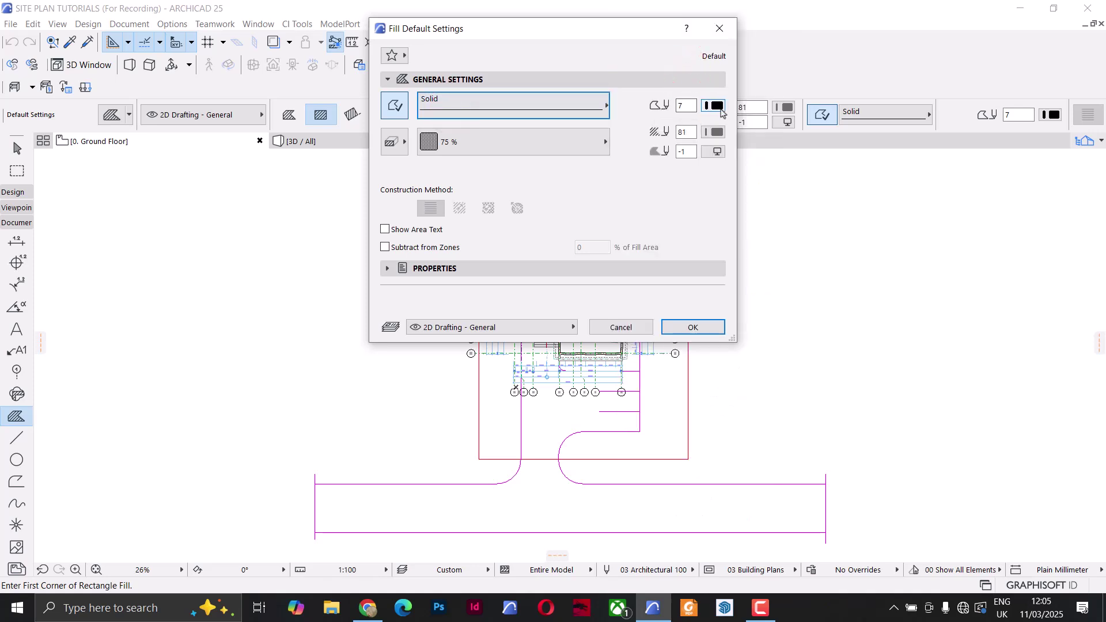
click(716, 106)
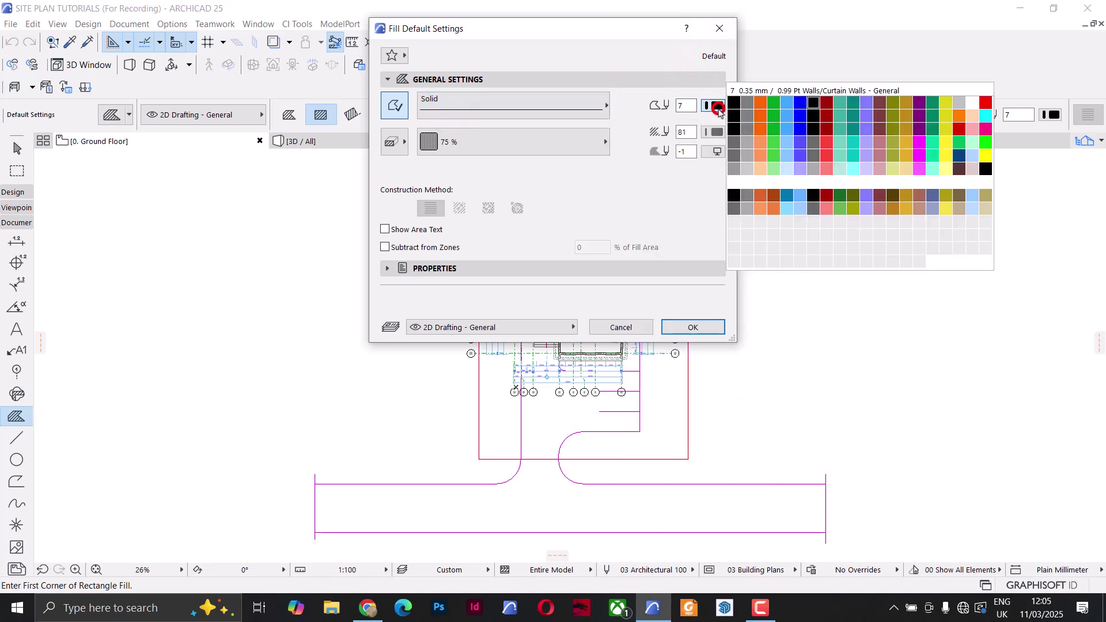
click(817, 100)
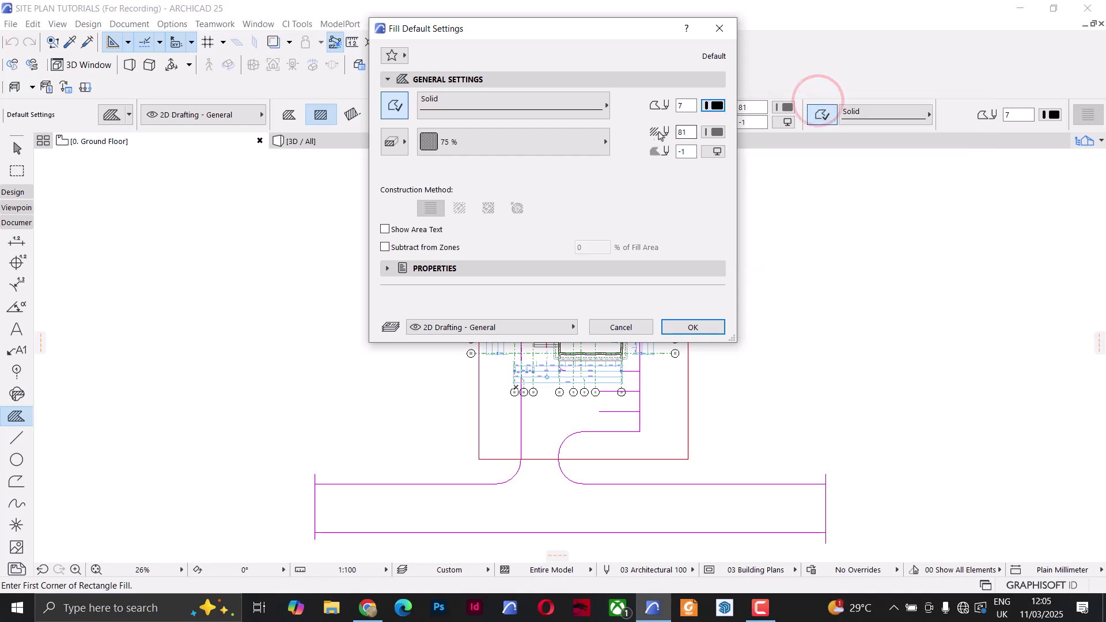
Make the default a Drafting Fill with foreground pen 87 and the 50 % solid pattern
click(395, 142)
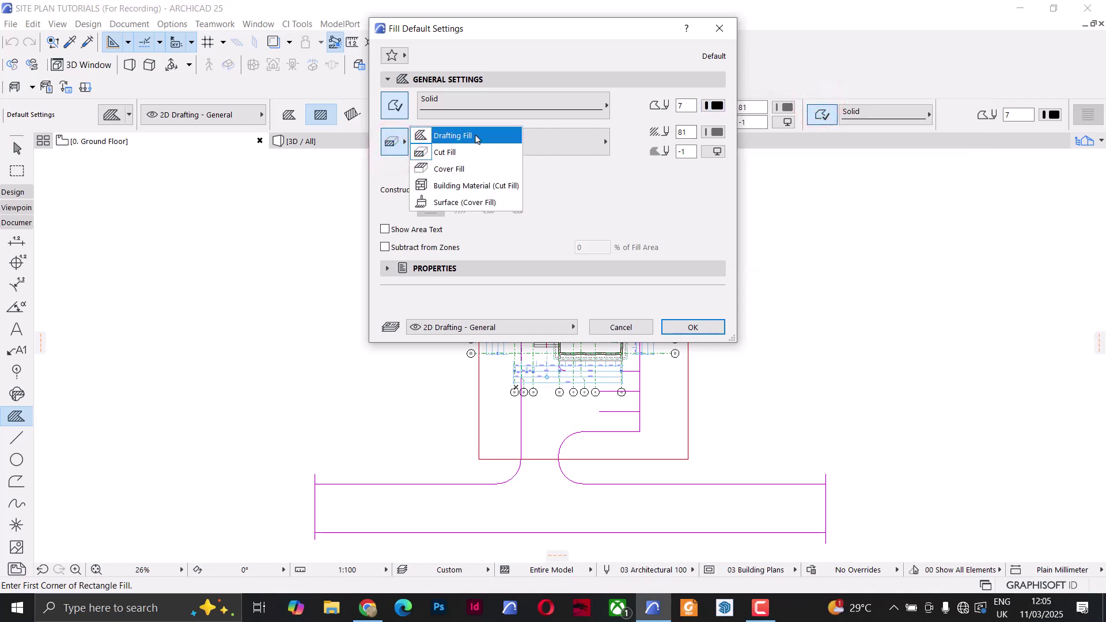
click(464, 136)
click(717, 133)
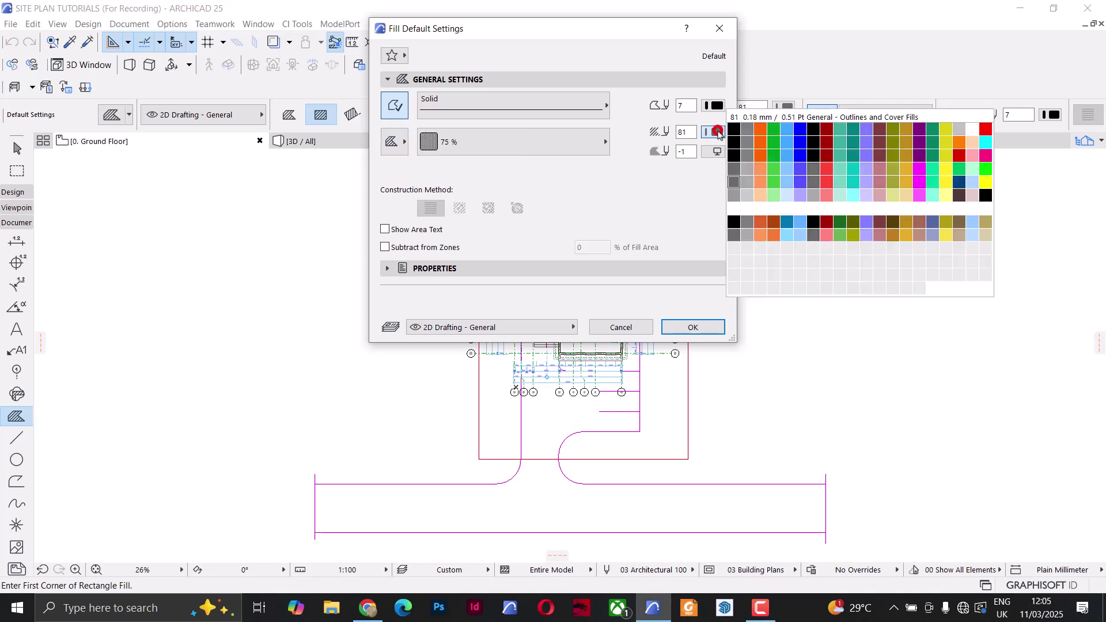
click(815, 183)
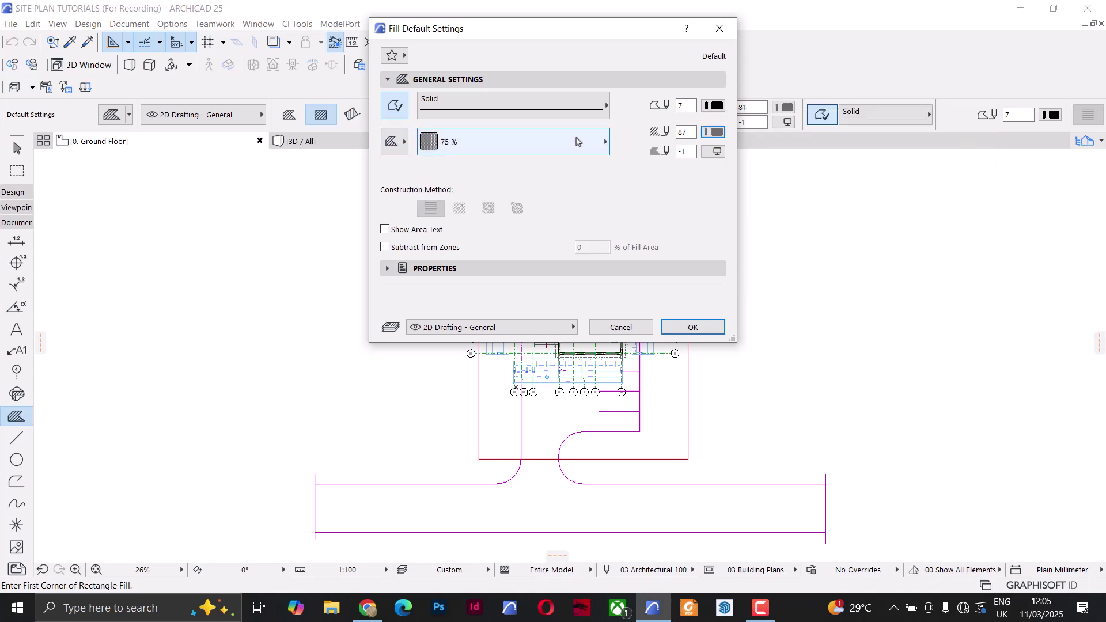
click(577, 141)
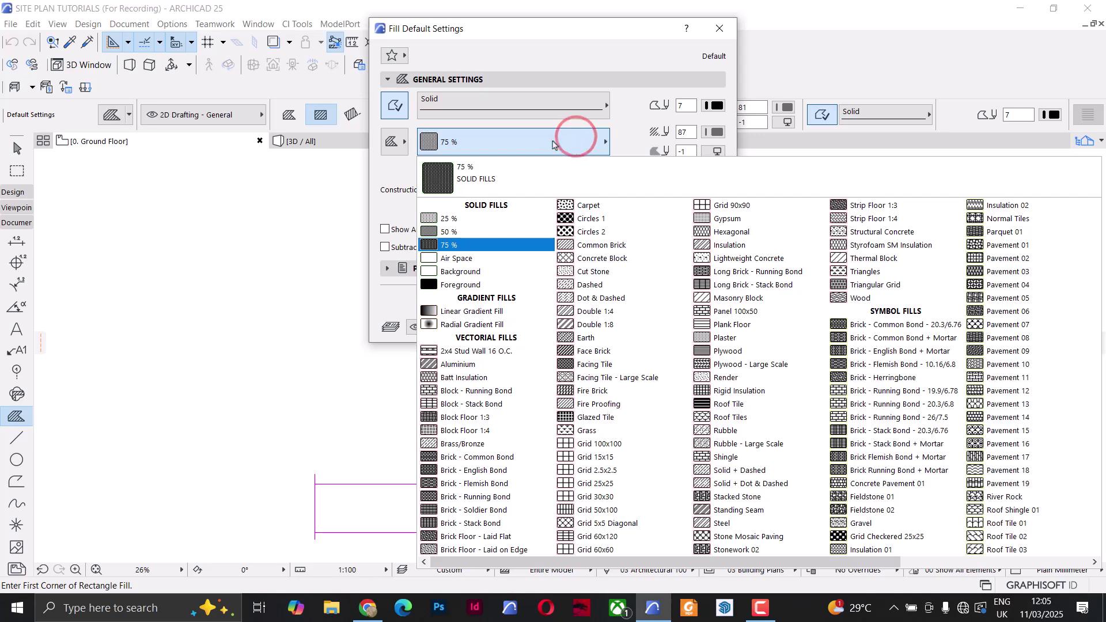
click(533, 231)
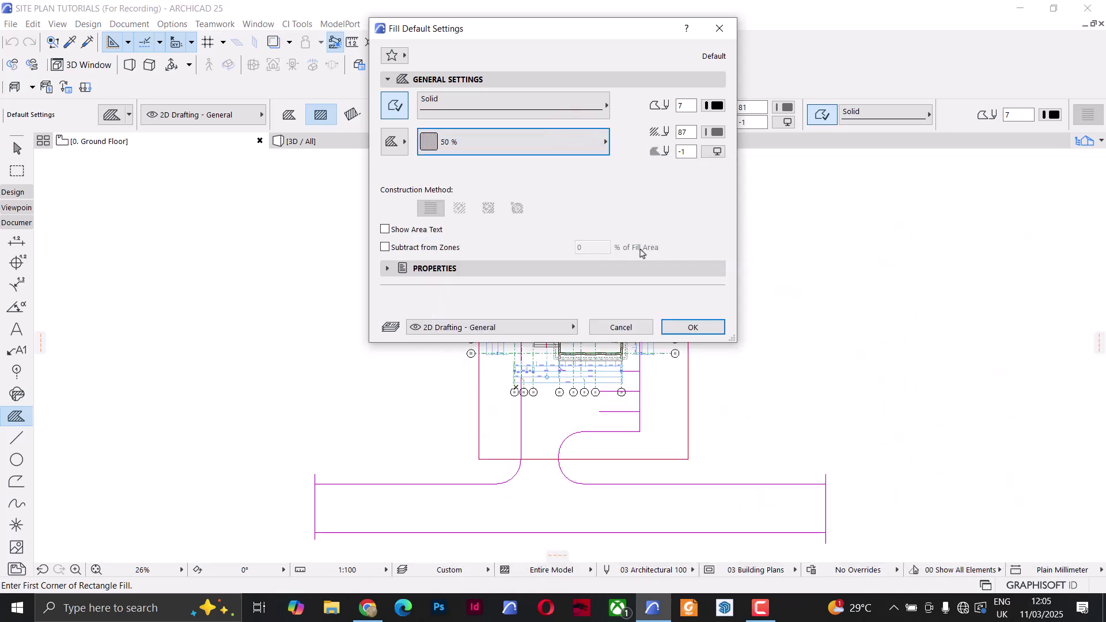
click(690, 326)
scroll(467, 244, up, 10)
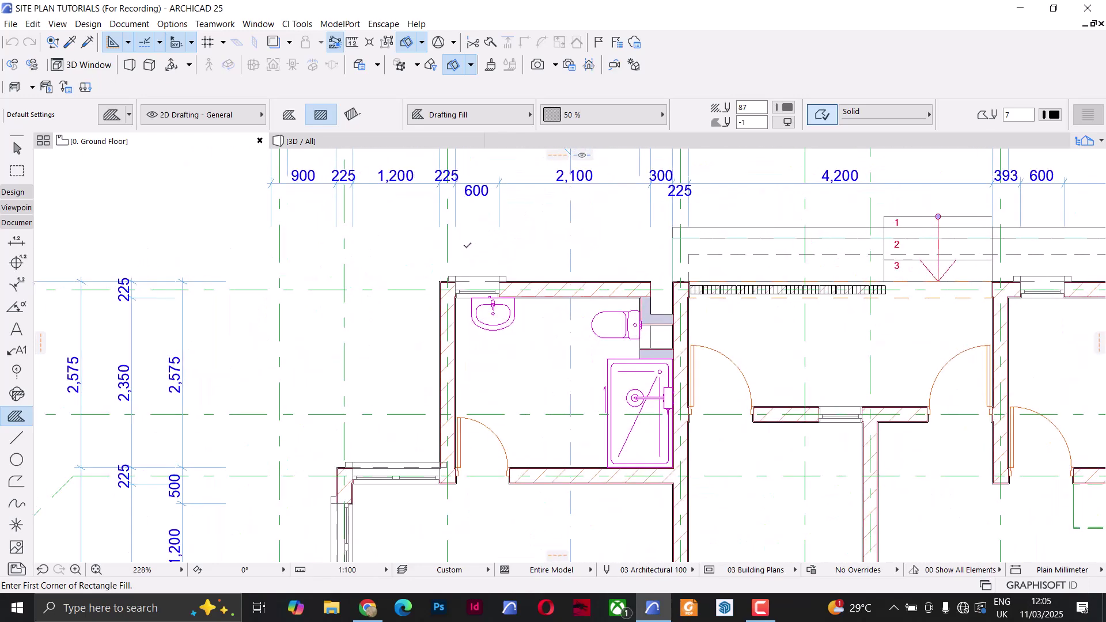
Start a polygon fill at the bathroom's outer corner and trace the terrace and bottom wall corners
scroll(438, 275, up, 3)
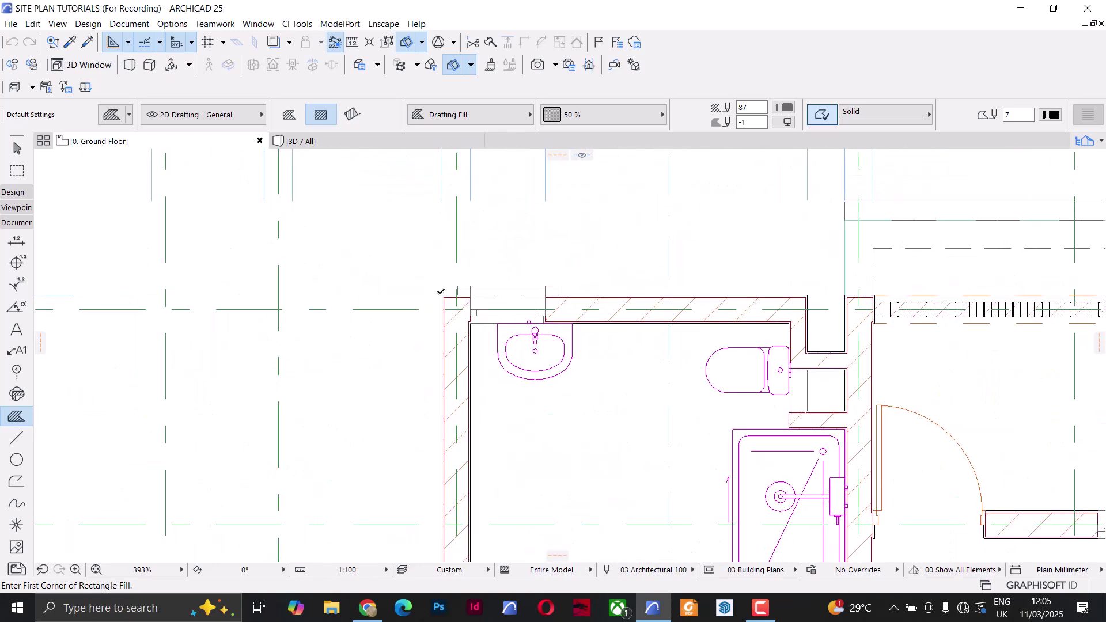
click(441, 292)
scroll(441, 292, down, 8)
click(286, 112)
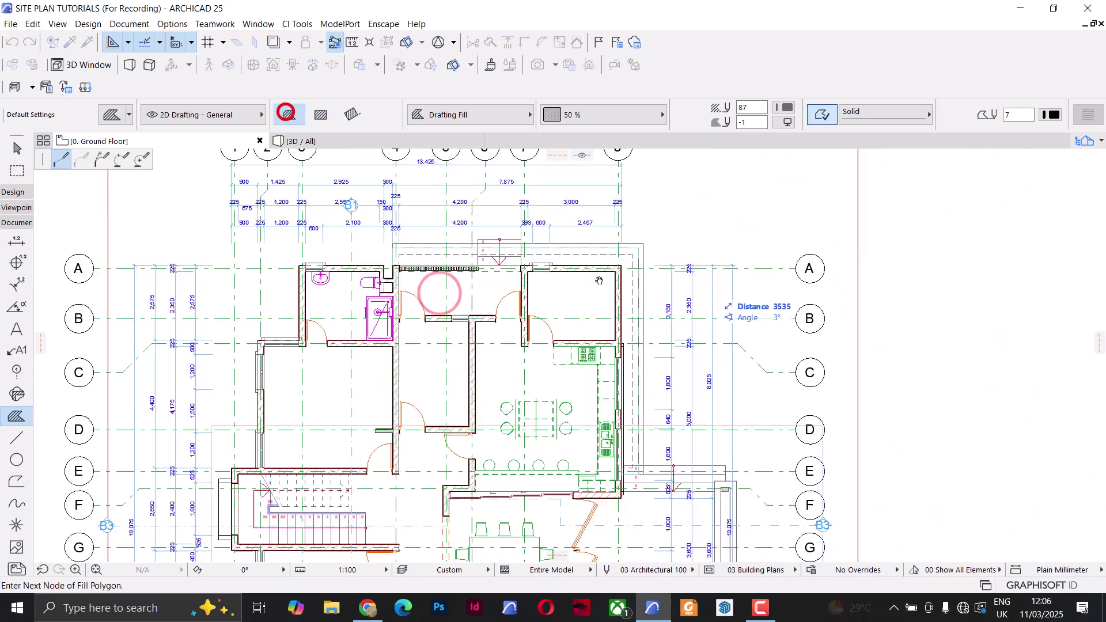
scroll(626, 260, up, 7)
click(606, 284)
scroll(605, 284, down, 9)
middle_drag(605, 284, 673, 239)
scroll(696, 386, up, 6)
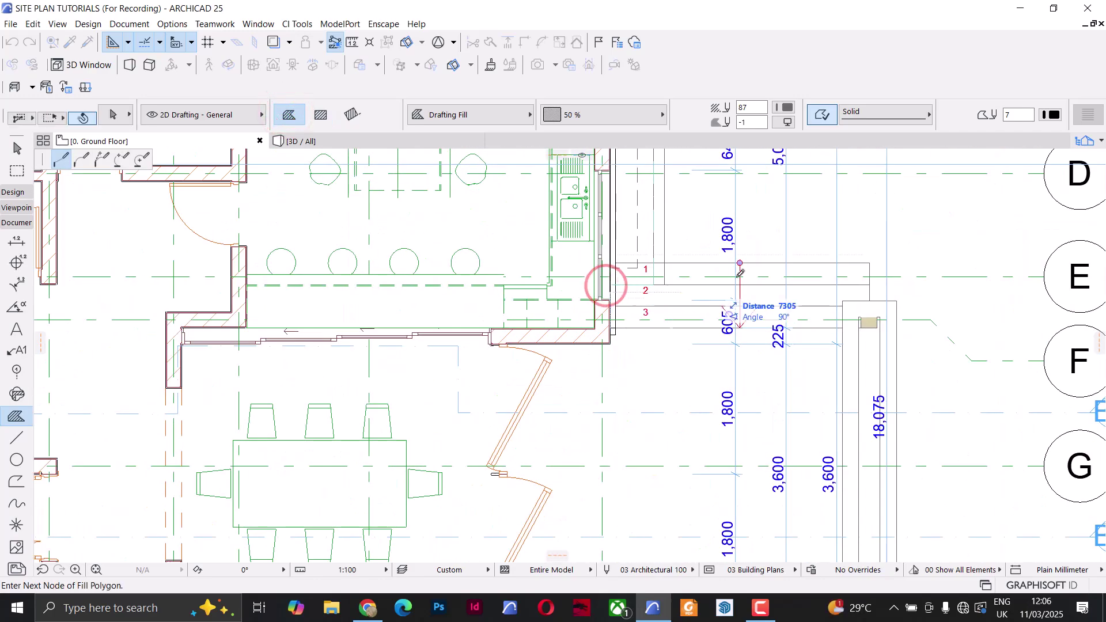
click(897, 302)
scroll(897, 301, down, 8)
scroll(916, 386, up, 6)
click(844, 304)
scroll(668, 305, up, 4)
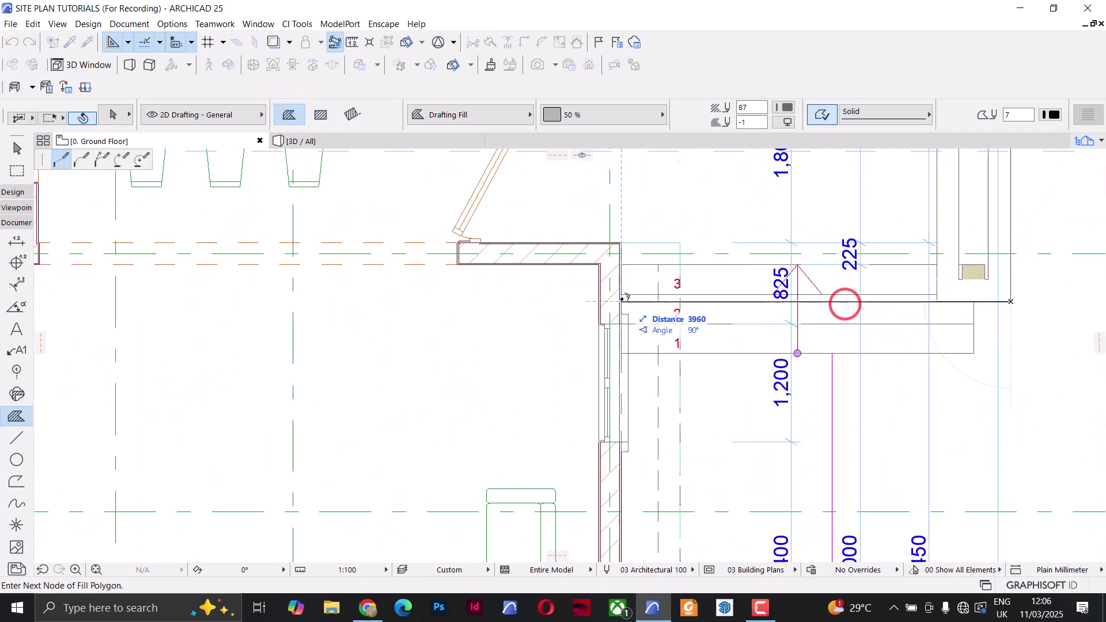
click(622, 300)
scroll(718, 256, down, 8)
scroll(705, 296, up, 7)
click(681, 333)
scroll(685, 351, down, 7)
scroll(593, 371, up, 9)
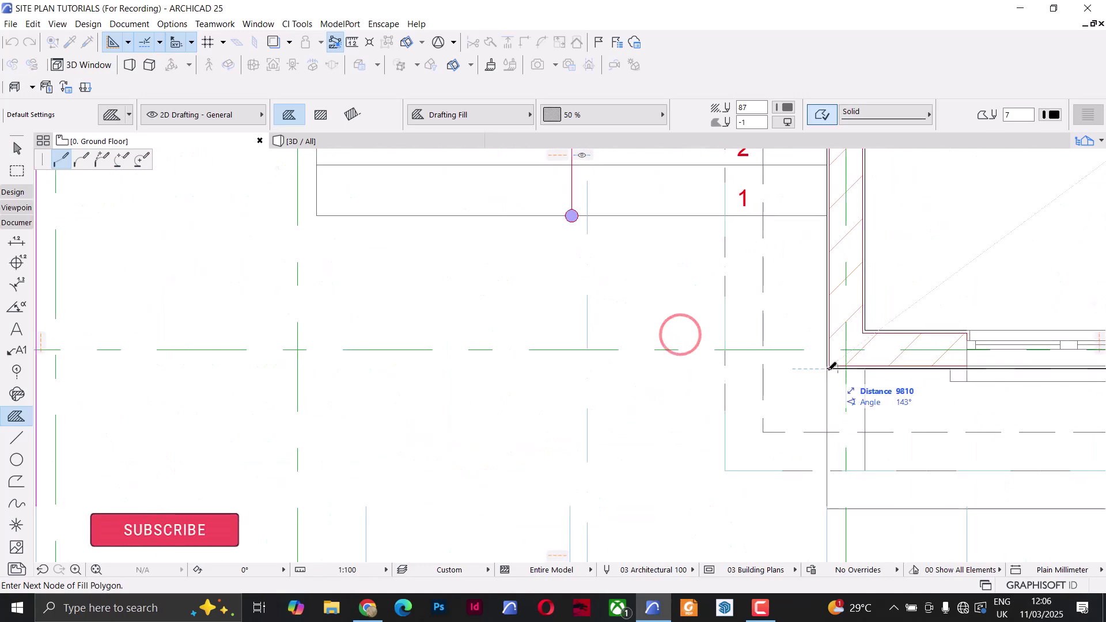
click(829, 368)
scroll(829, 369, down, 5)
middle_drag(735, 399, 242, 424)
middle_drag(1061, 413, 865, 368)
scroll(928, 363, up, 5)
click(894, 347)
scroll(928, 361, down, 5)
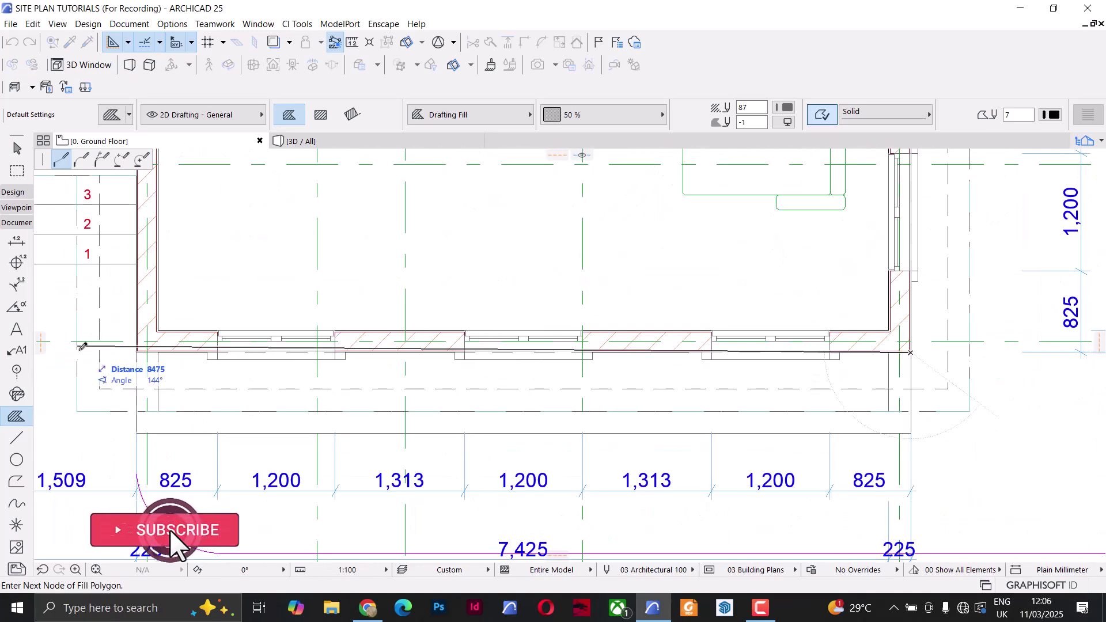
scroll(122, 353, up, 7)
click(175, 349)
Trace the fill around the stair landing and upper walls, closing it at the starting corner
scroll(175, 347, down, 7)
middle_drag(185, 262, 576, 409)
scroll(577, 409, down, 2)
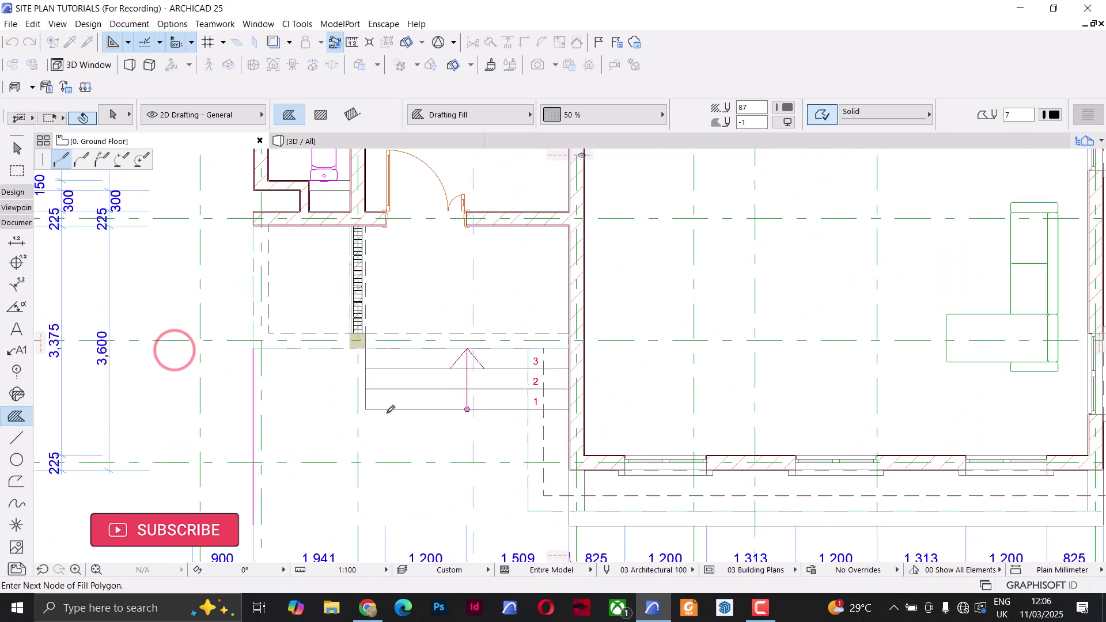
scroll(391, 409, up, 3)
click(290, 267)
scroll(402, 200, down, 1)
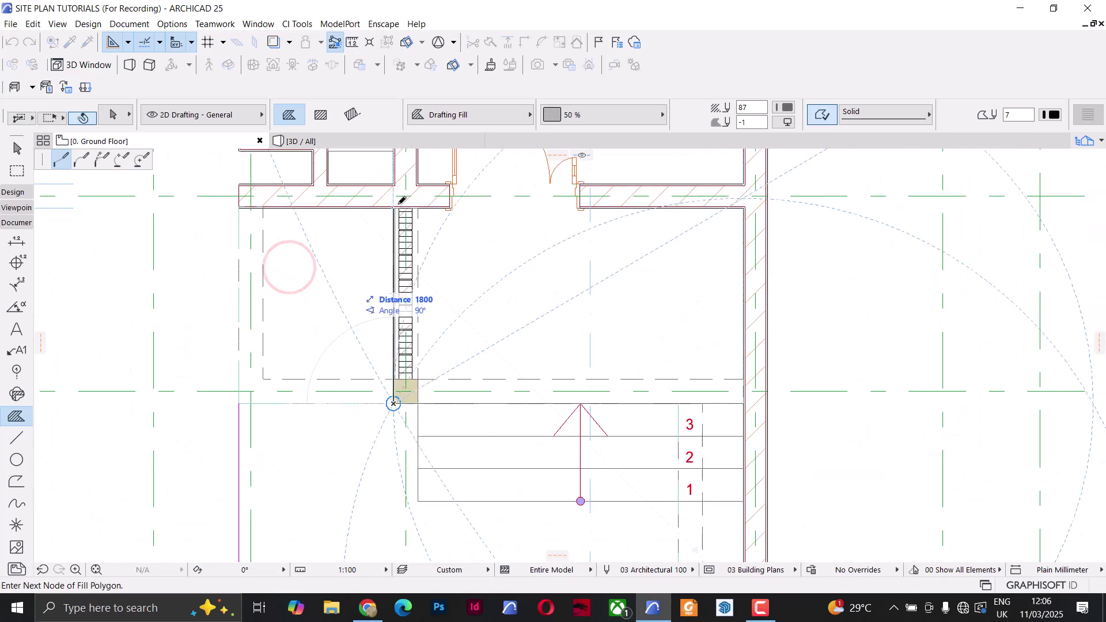
scroll(402, 200, up, 3)
click(398, 205)
click(96, 205)
scroll(97, 206, down, 3)
middle_drag(101, 294, 516, 496)
scroll(525, 456, up, 3)
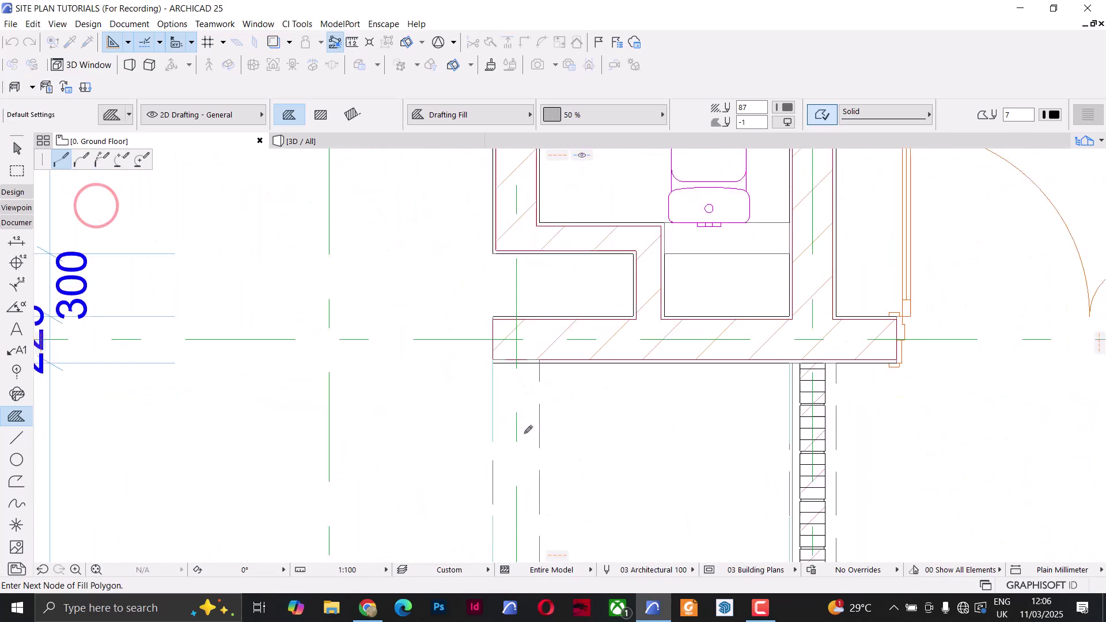
scroll(525, 438, up, 3)
click(463, 280)
scroll(405, 308, down, 8)
middle_drag(403, 275, 415, 448)
scroll(418, 186, up, 4)
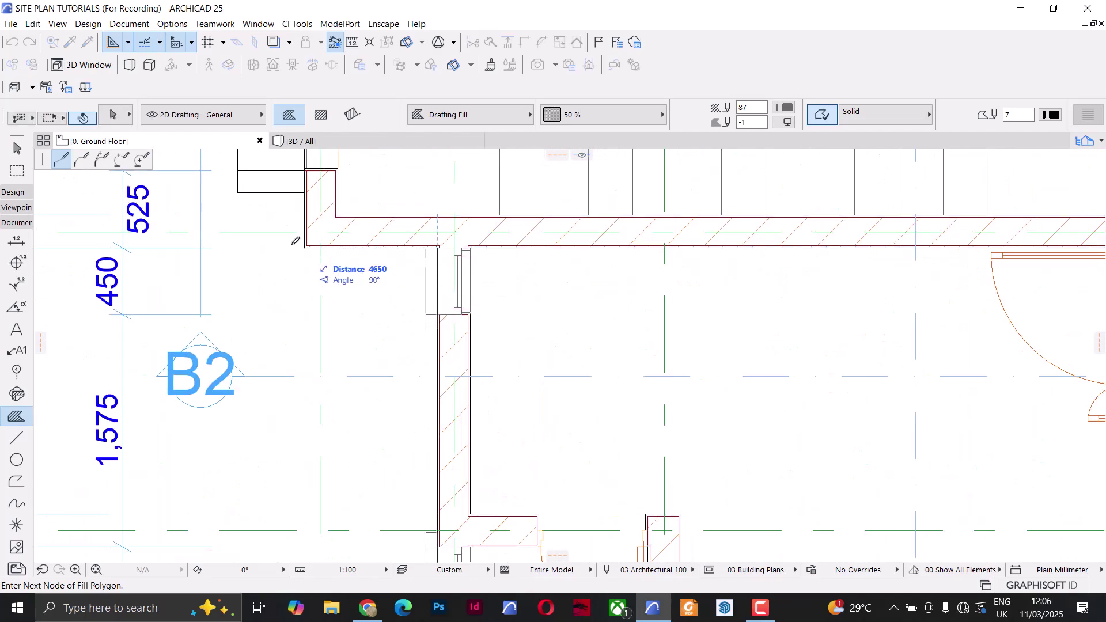
click(304, 247)
scroll(351, 364, down, 4)
middle_drag(353, 362, 513, 421)
scroll(497, 254, up, 5)
click(495, 293)
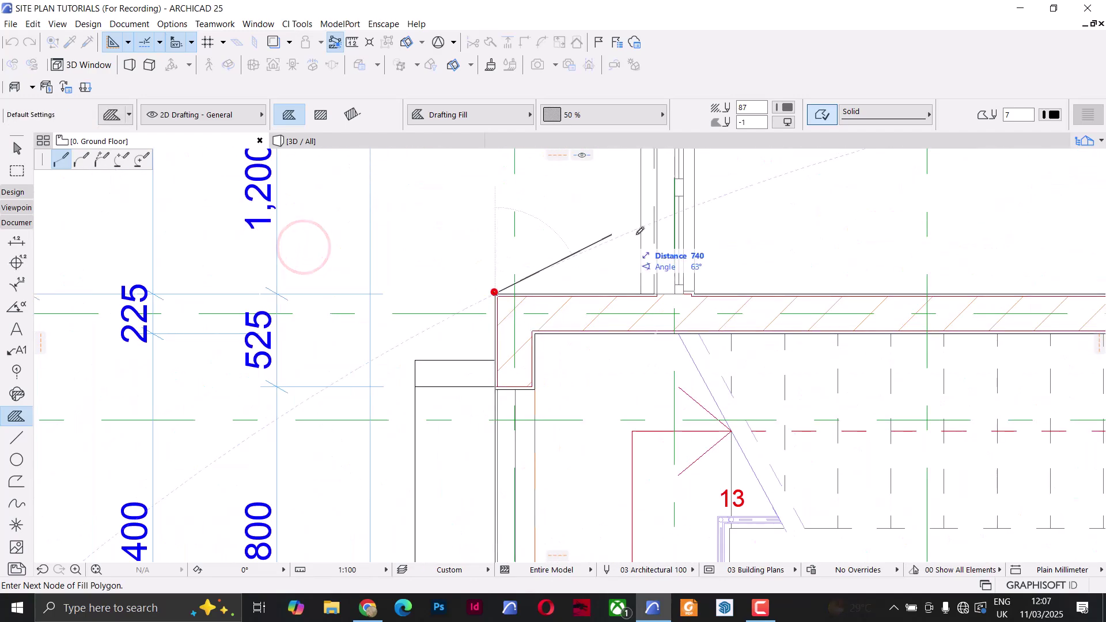
scroll(695, 252, up, 2)
click(640, 316)
scroll(640, 311, down, 6)
middle_drag(638, 230, 602, 351)
scroll(593, 264, up, 6)
click(582, 298)
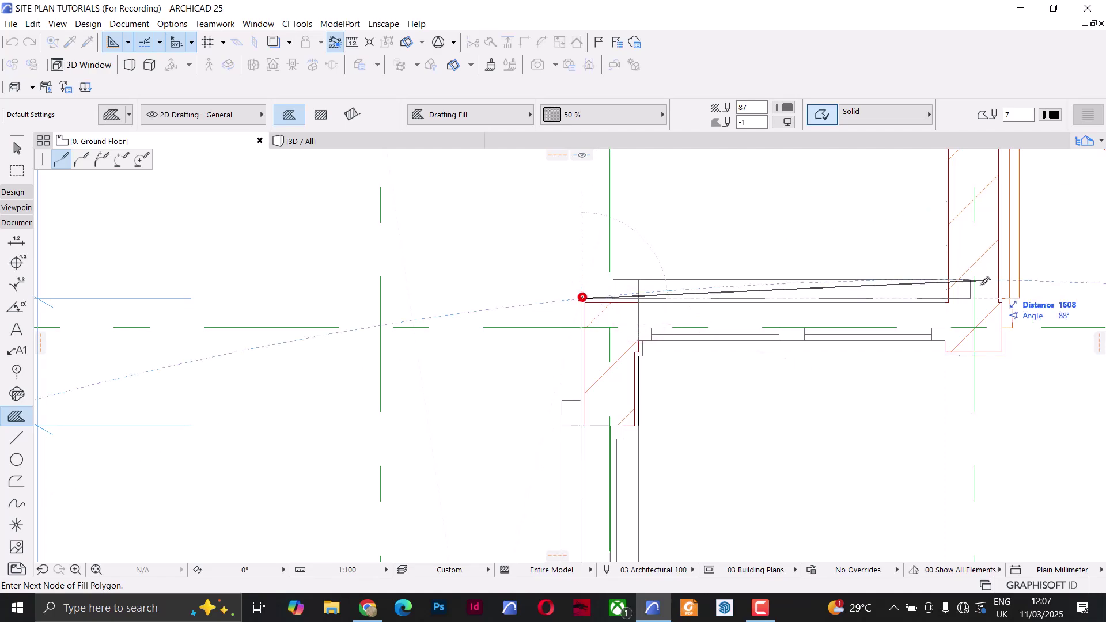
middle_drag(985, 282, 740, 290)
click(695, 307)
scroll(688, 276, down, 5)
middle_drag(686, 248, 651, 530)
scroll(649, 265, up, 2)
click(645, 269)
scroll(559, 218, down, 7)
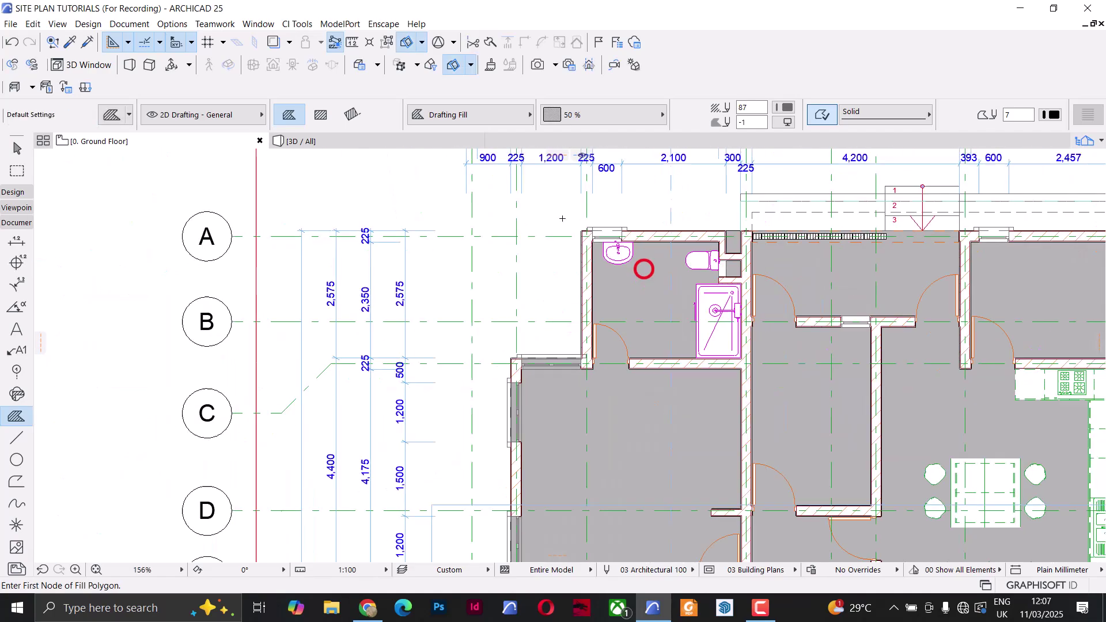
scroll(563, 218, down, 5)
Select the grey footprint fill and put it on the Site-Building layer
middle_drag(568, 230, 559, 213)
key(Escape)
click(683, 427)
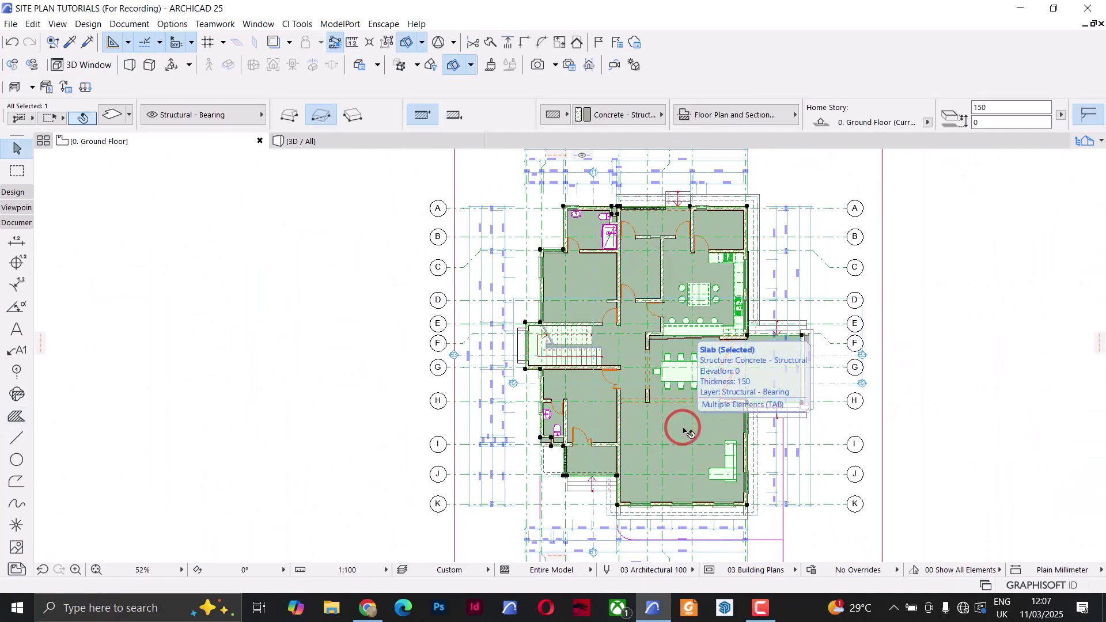
key(Escape)
click(686, 431)
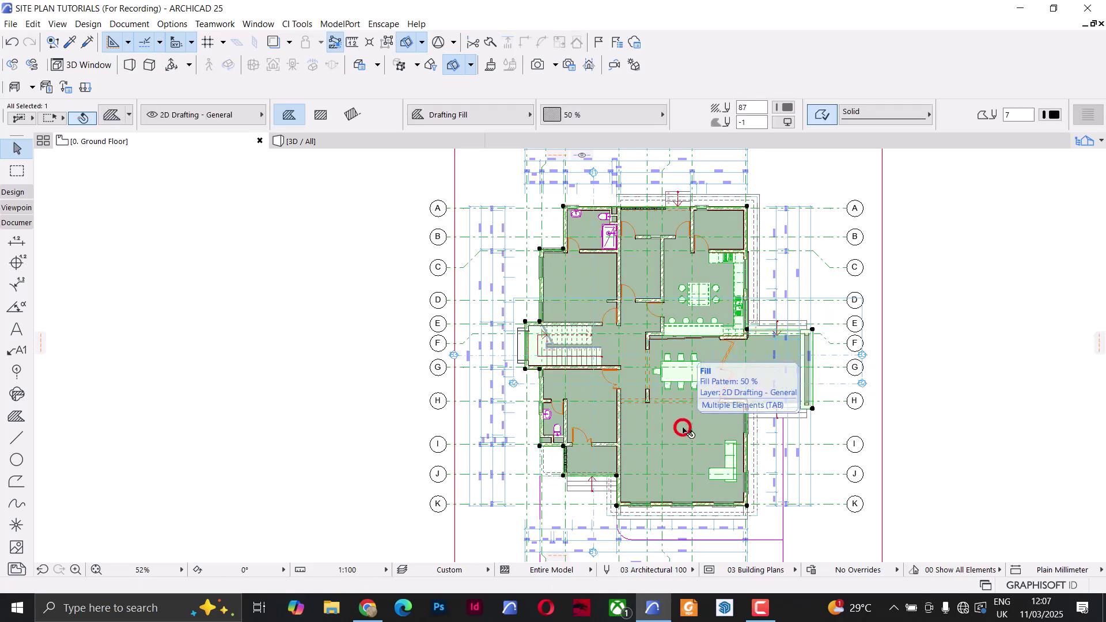
click(219, 116)
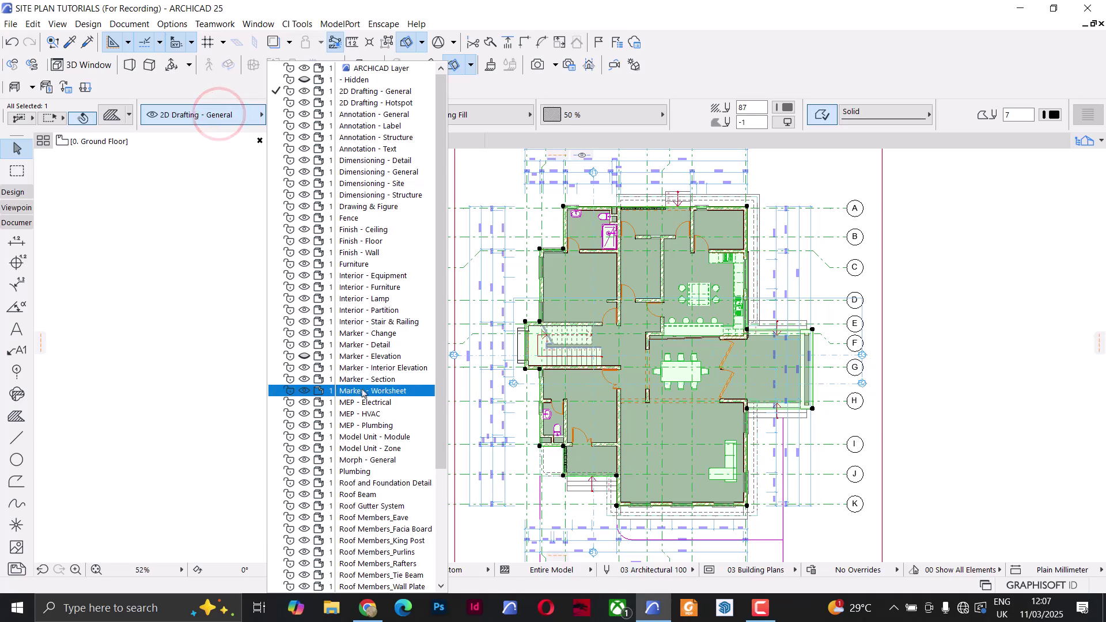
scroll(375, 432, down, 2)
scroll(375, 432, down, 1)
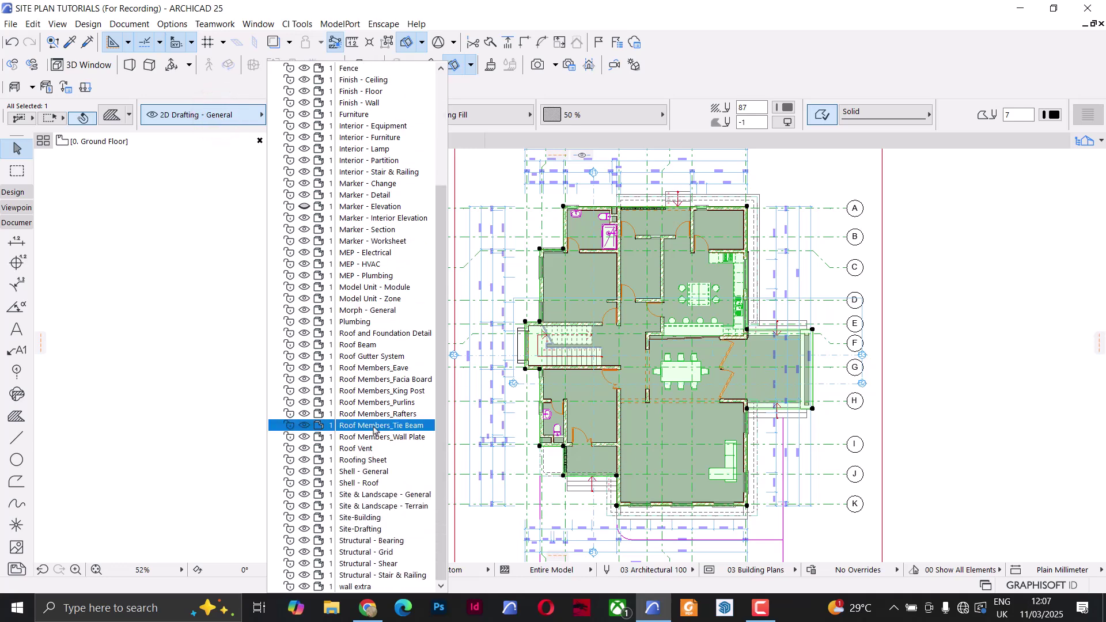
click(357, 517)
scroll(481, 340, down, 5)
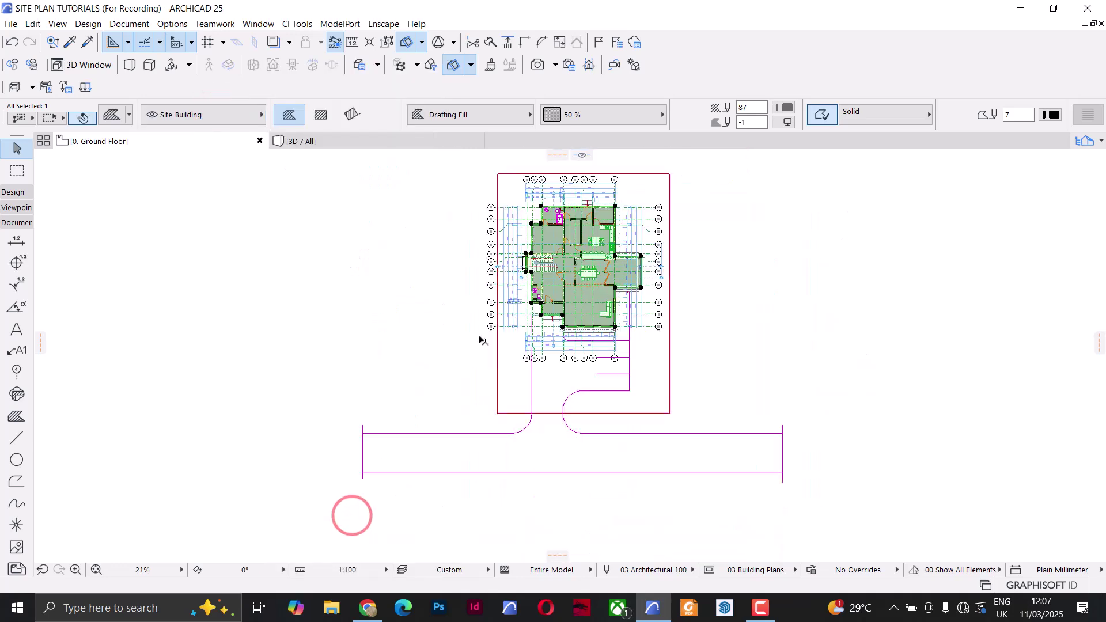
Move the road, driveway and boundary lines to Site-Drafting, then reopen Layer Settings
click(313, 430)
click(830, 504)
scroll(514, 416, up, 5)
shift+click(528, 321)
shift+click(870, 388)
shift+click(798, 381)
shift+click(923, 421)
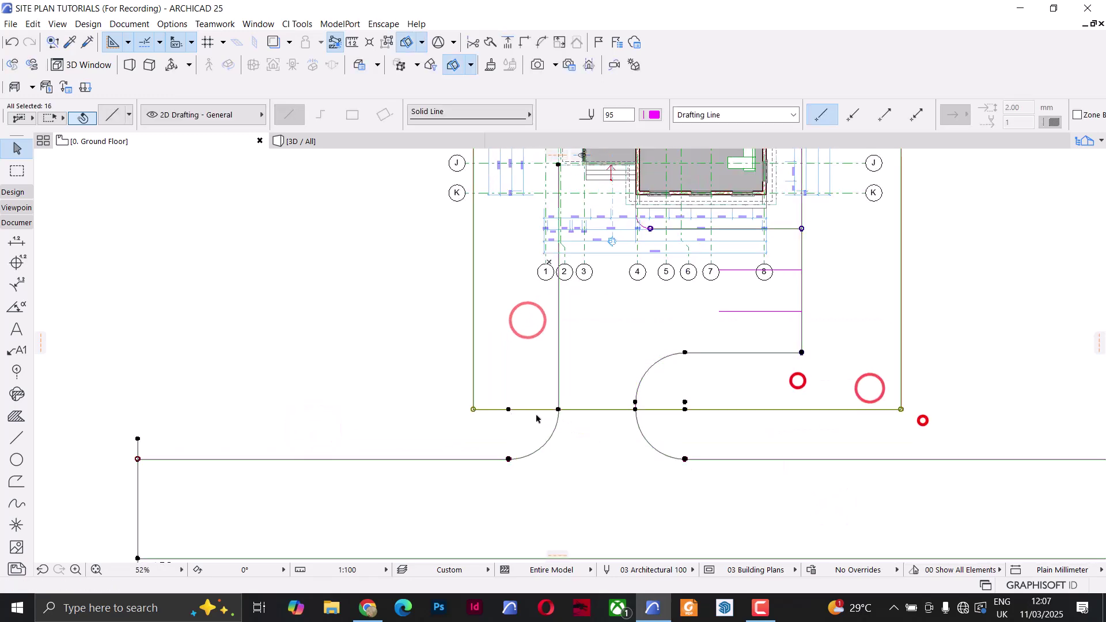
scroll(536, 419, down, 5)
middle_drag(647, 363, 647, 412)
scroll(638, 426, up, 6)
shift+click(632, 357)
shift+click(634, 407)
scroll(677, 383, down, 4)
scroll(575, 454, up, 12)
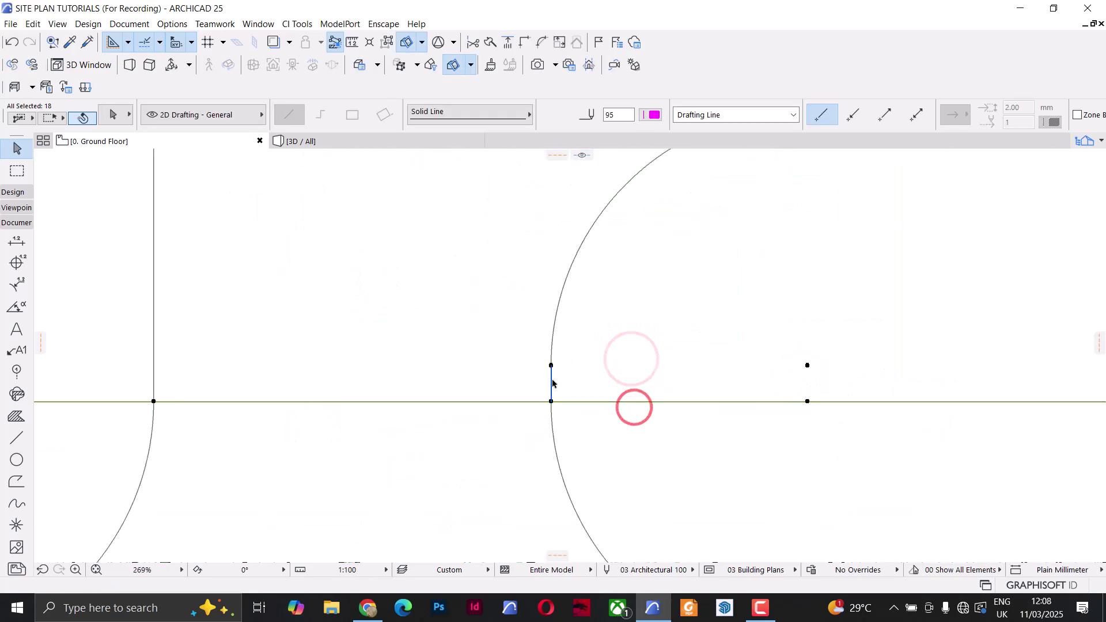
shift+click(552, 384)
scroll(552, 384, down, 6)
scroll(556, 508, up, 1)
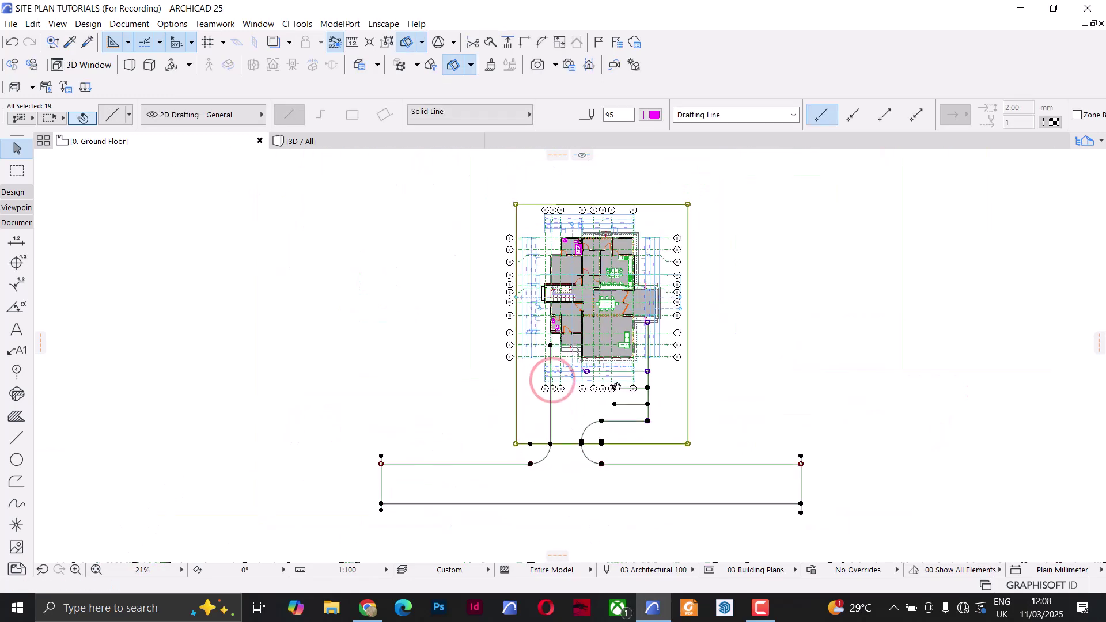
click(217, 120)
scroll(402, 455, down, 10)
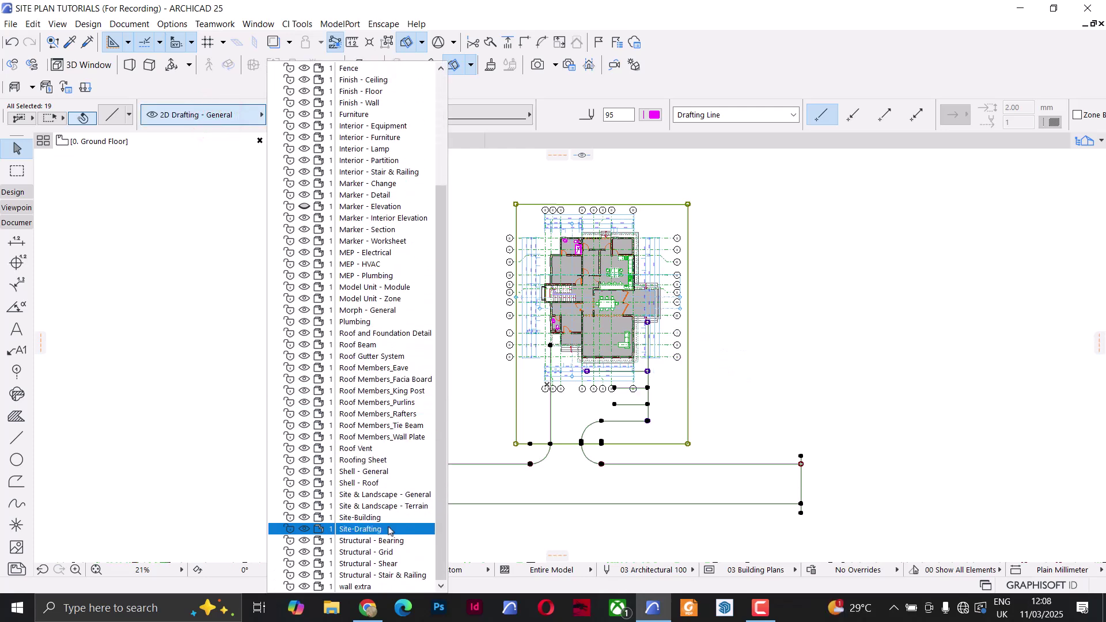
click(388, 529)
key(ctrl+l)
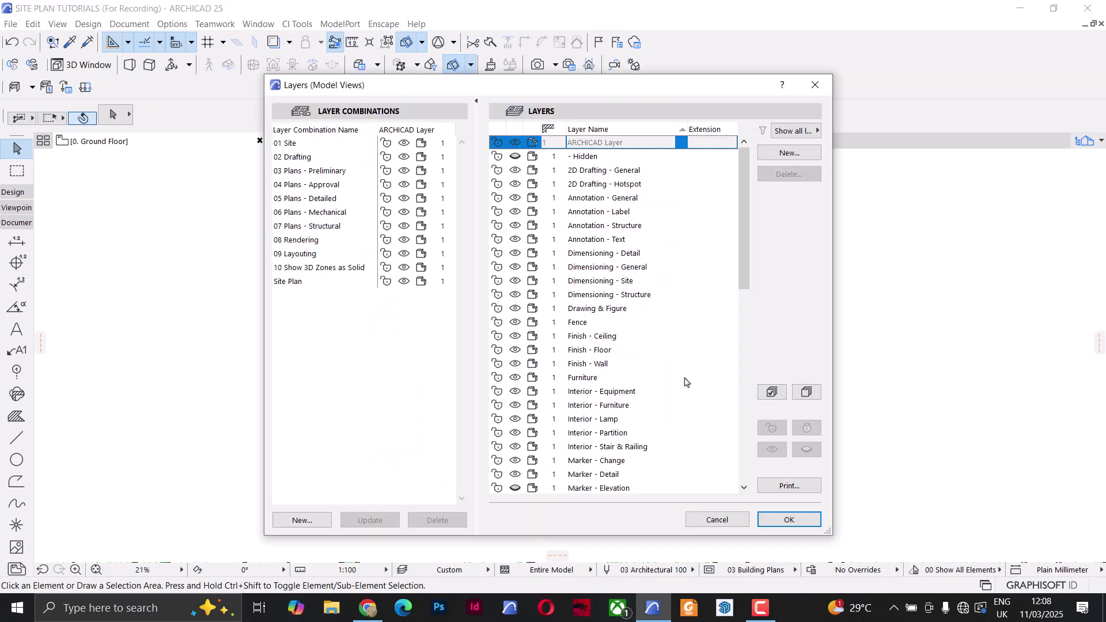
Select the Site Plan layer combination and hide every layer
click(295, 282)
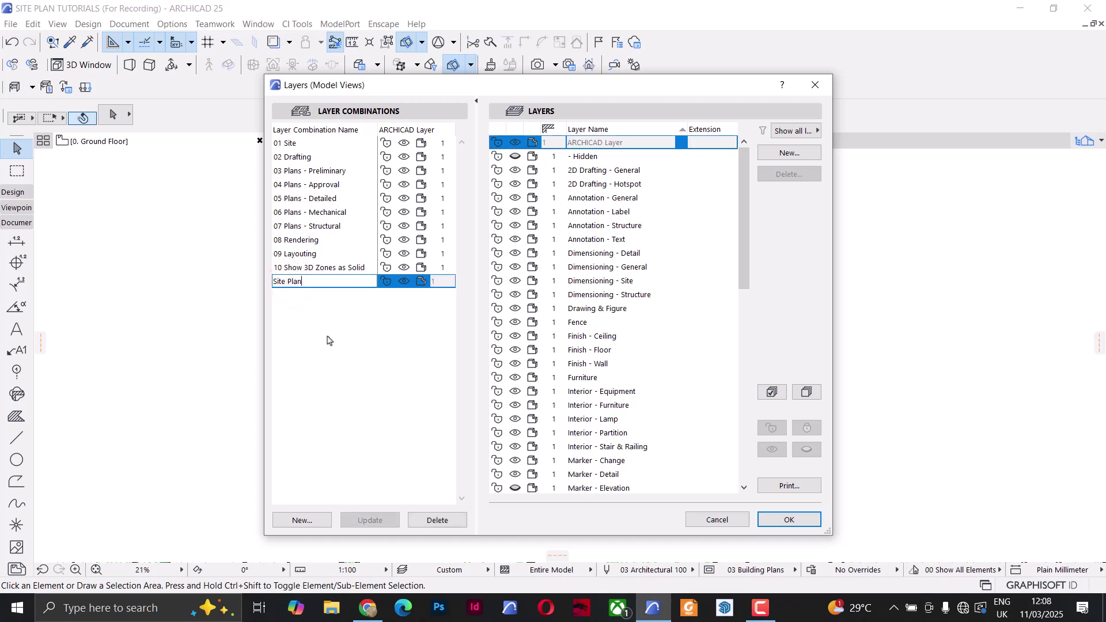
click(771, 393)
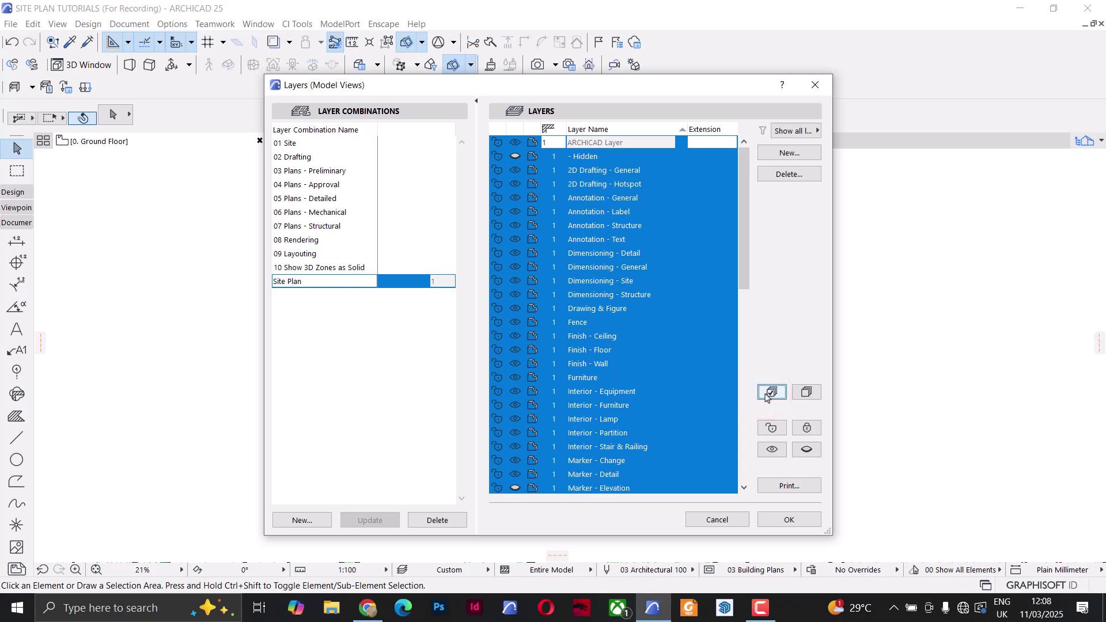
click(805, 450)
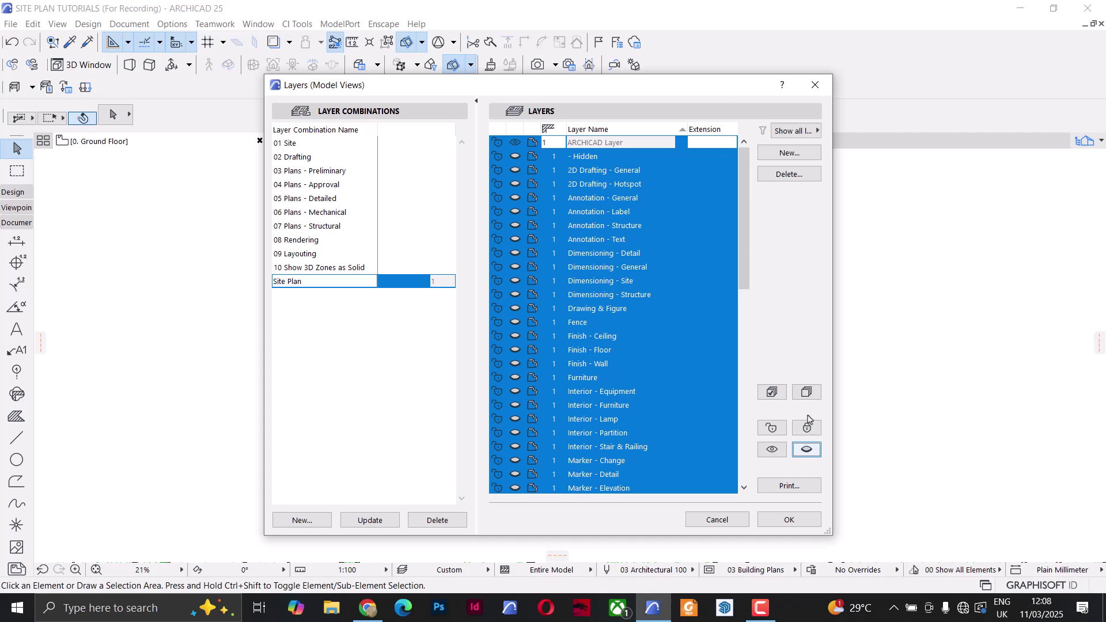
click(806, 392)
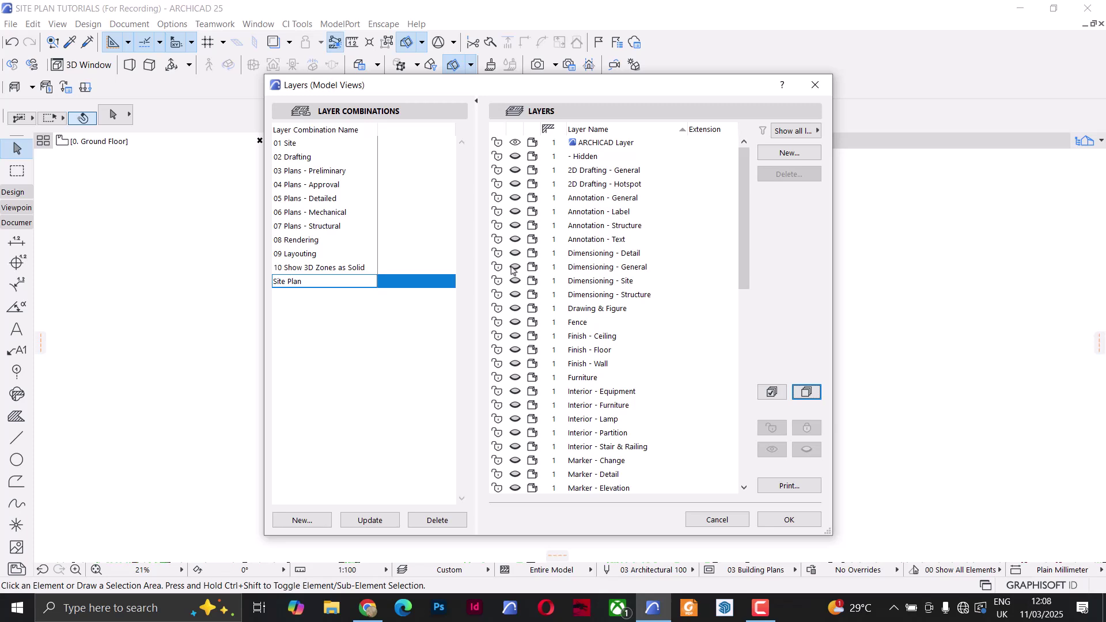
Show the site layers and Structural - Grid, then update and apply the Site Plan combination
scroll(623, 343, down, 13)
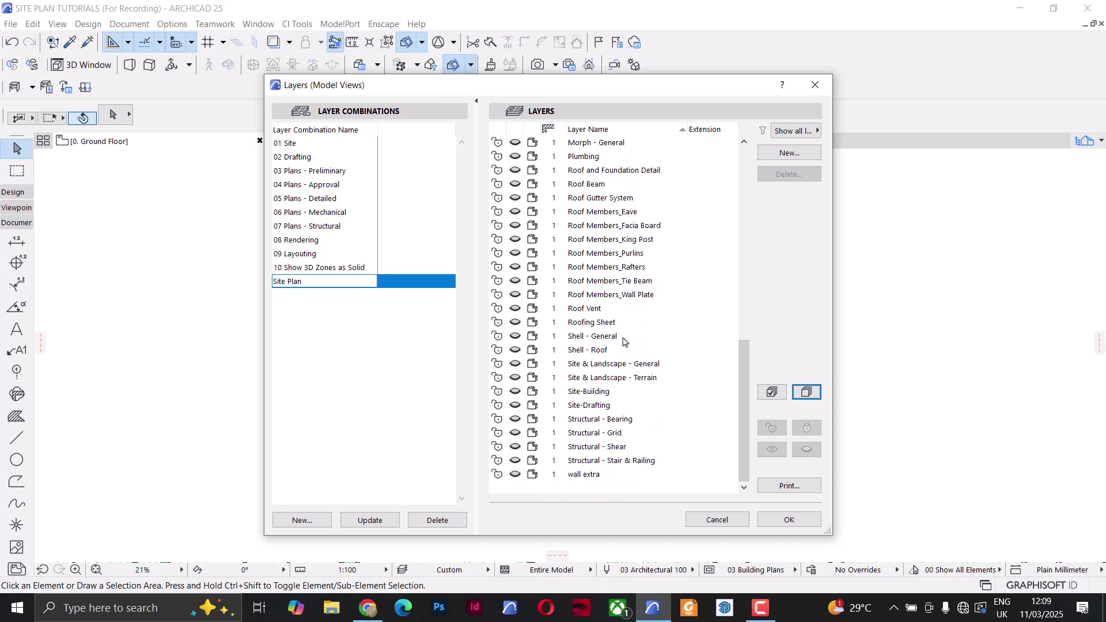
click(519, 367)
click(515, 375)
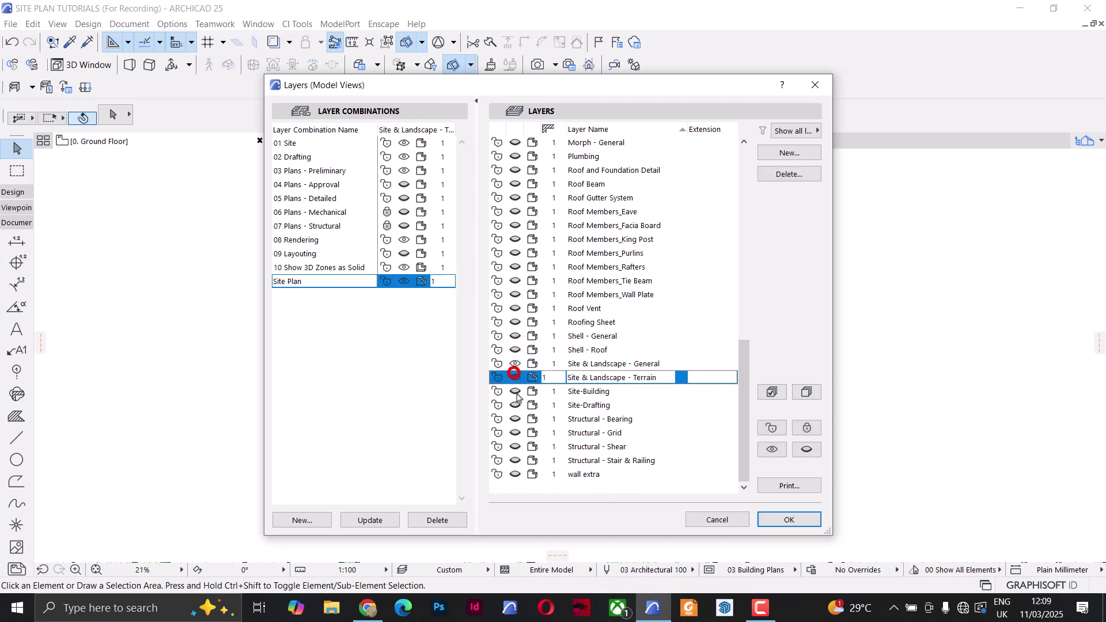
click(515, 391)
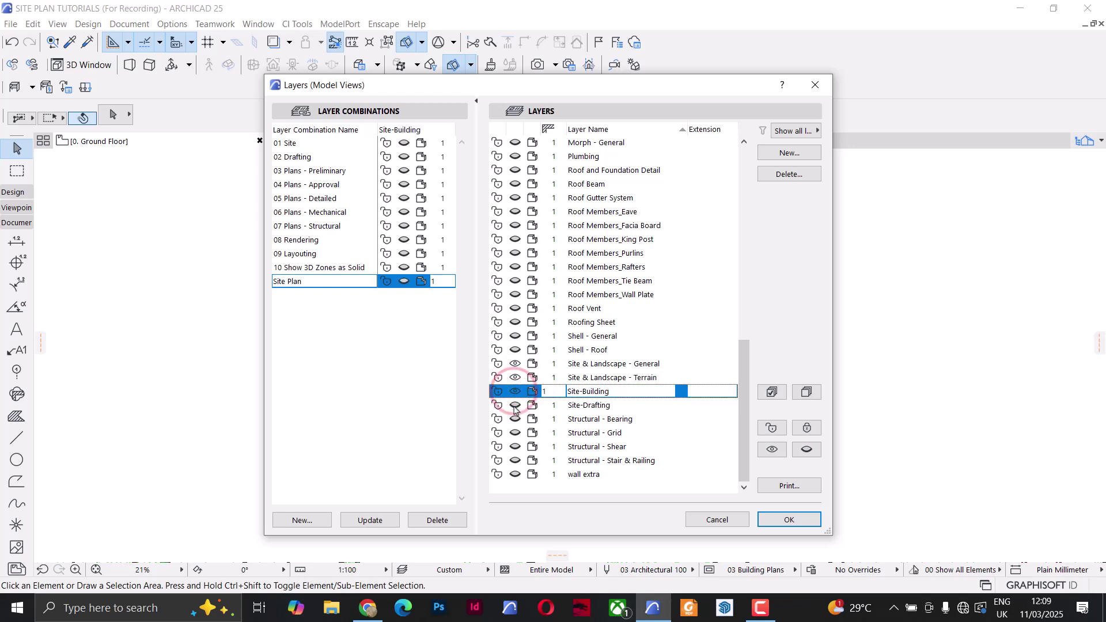
click(515, 406)
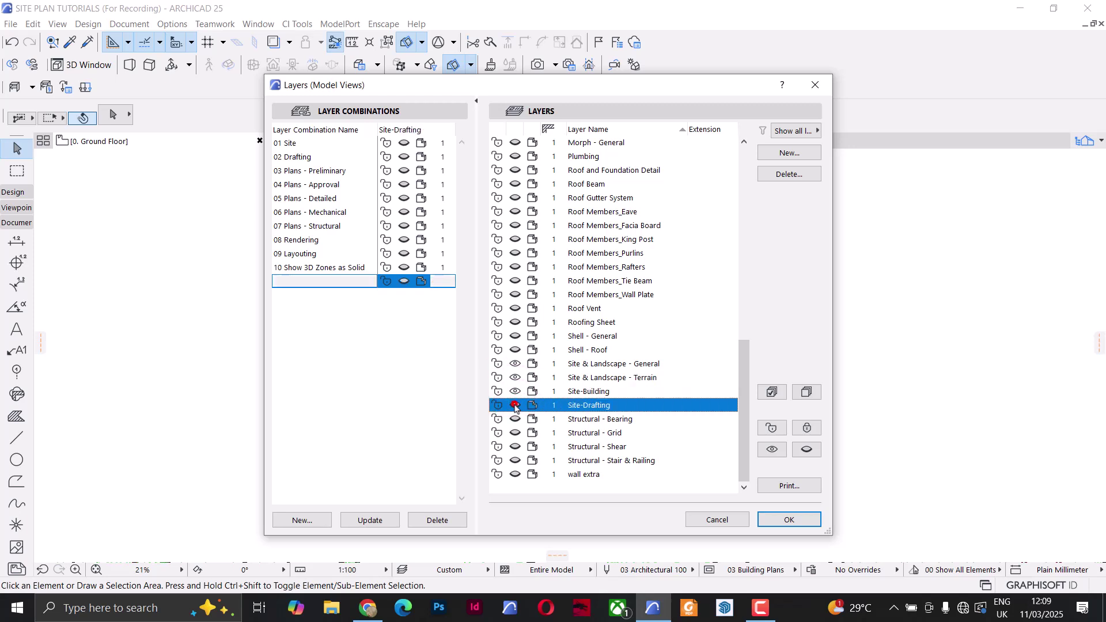
click(514, 433)
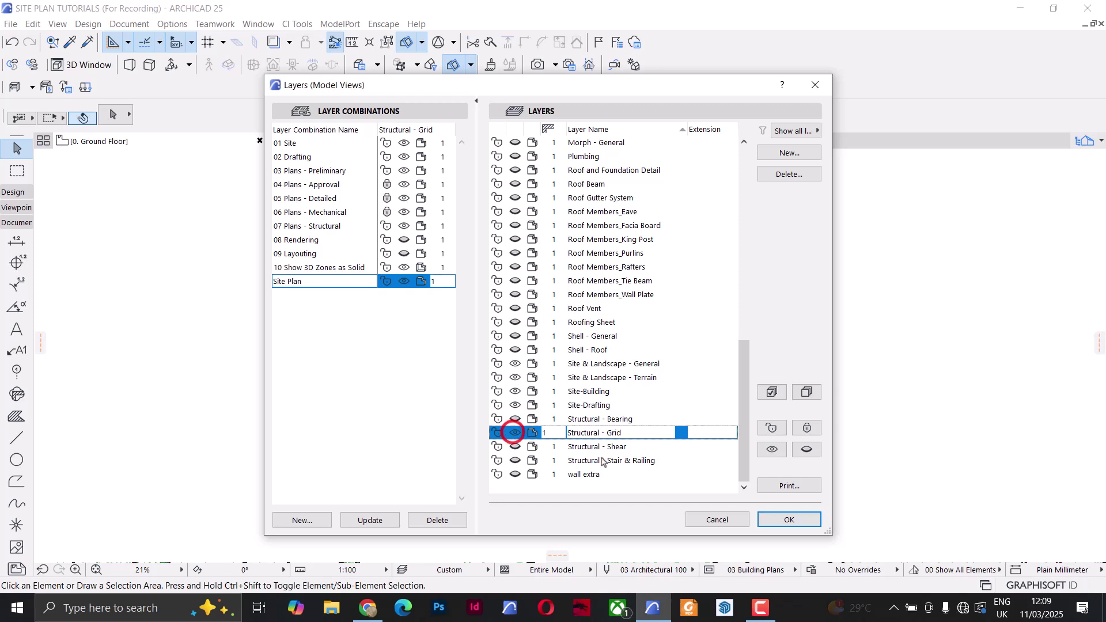
scroll(626, 377, up, 5)
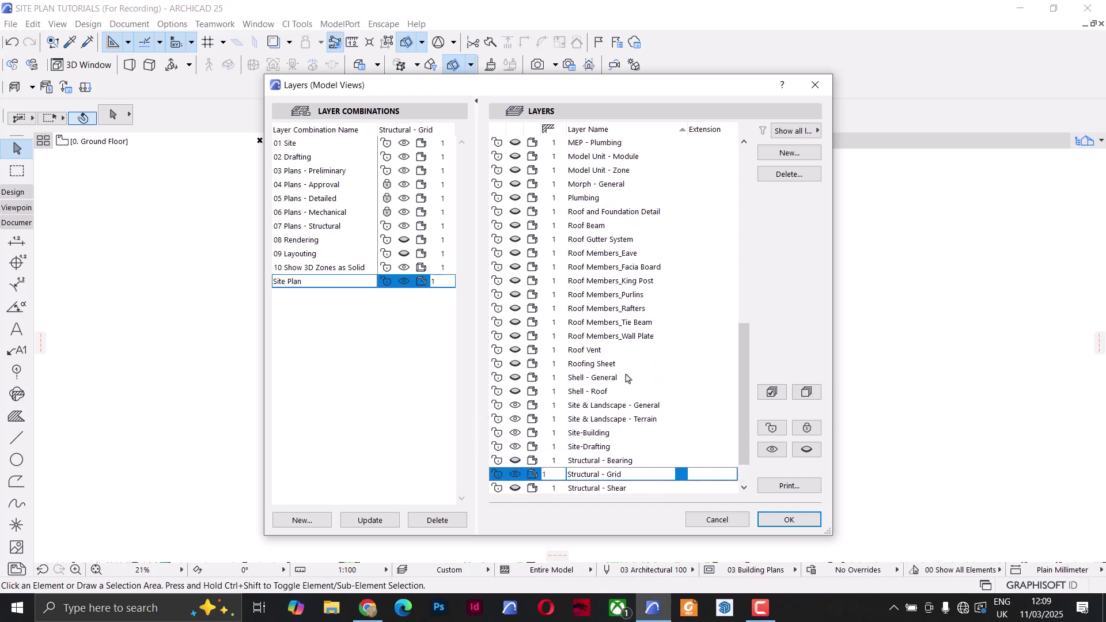
scroll(627, 375, up, 4)
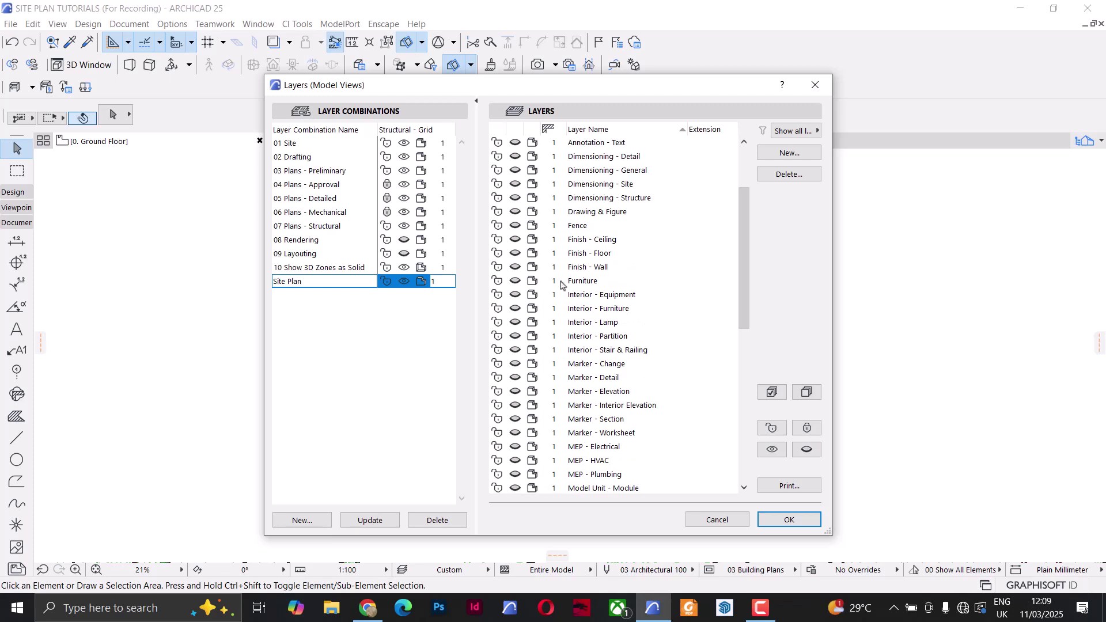
scroll(561, 285, up, 2)
click(516, 268)
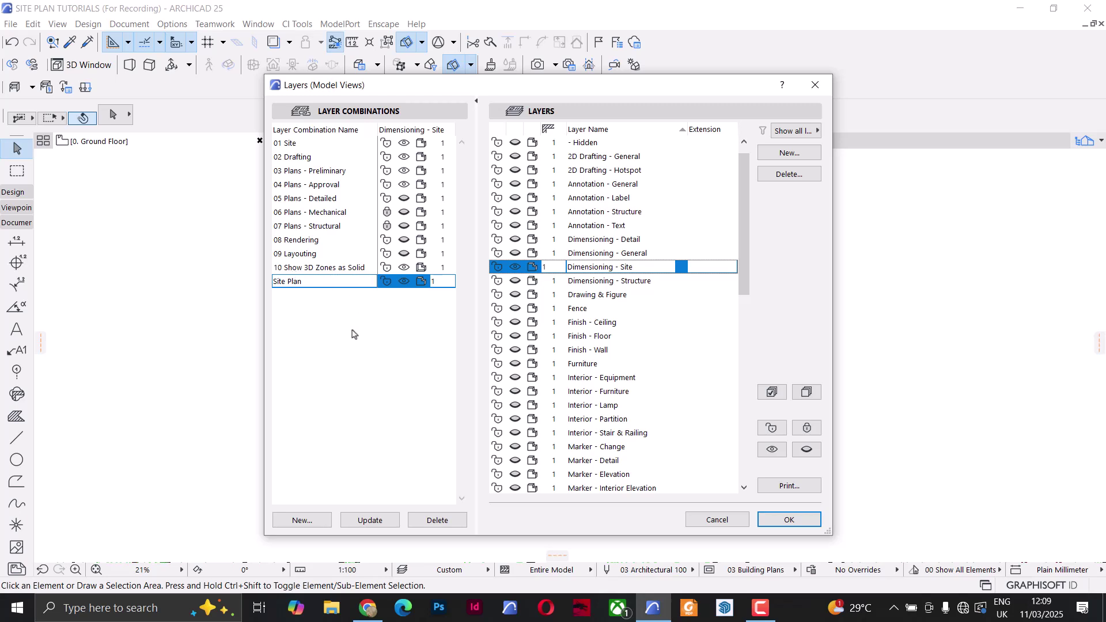
click(390, 521)
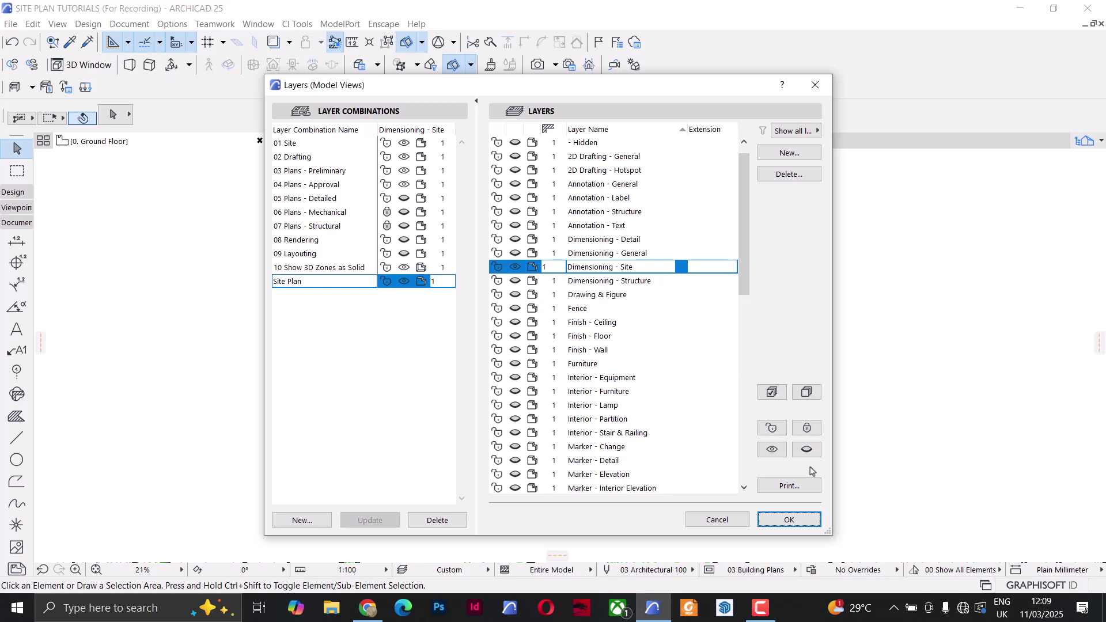
click(790, 520)
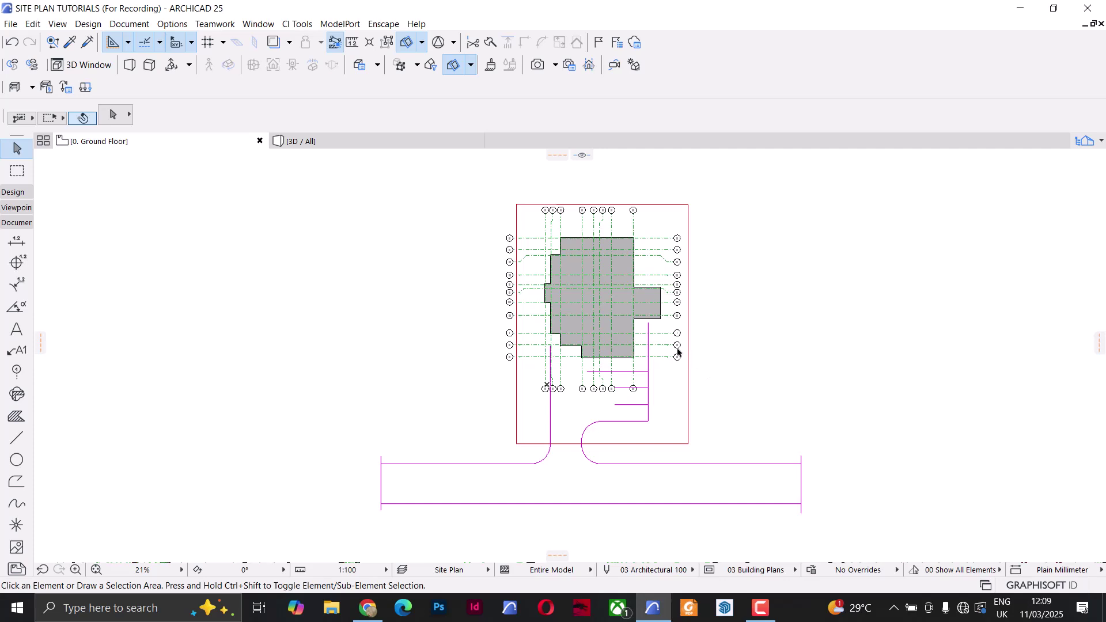
With groups suspended, stretch the right vertical magenta line up to the building edge
scroll(594, 290, up, 1)
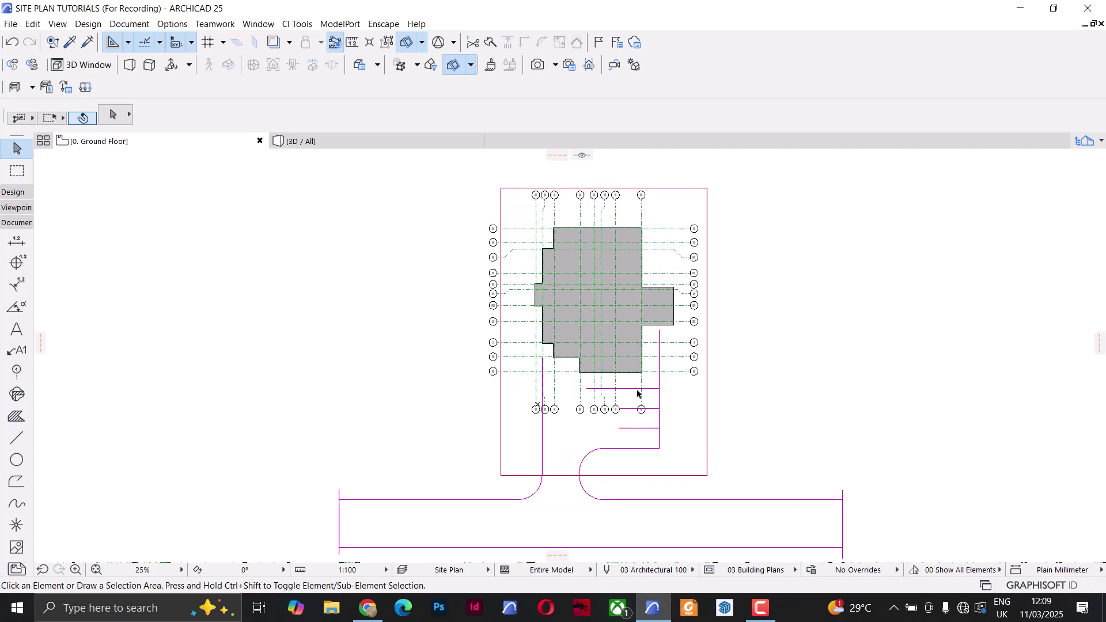
scroll(664, 429, up, 2)
click(657, 418)
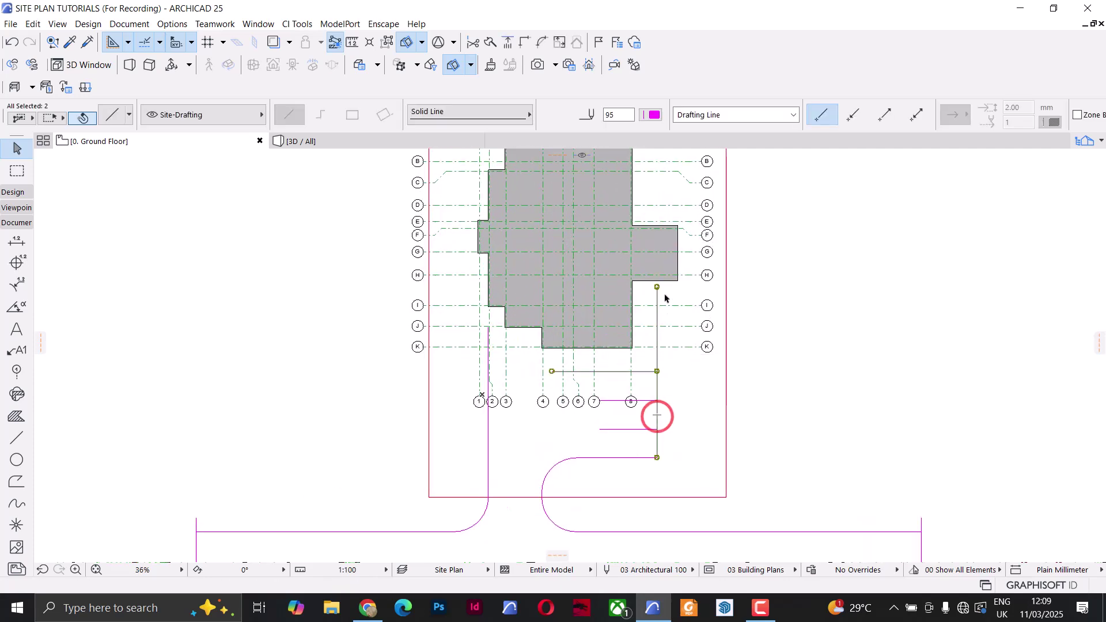
click(681, 380)
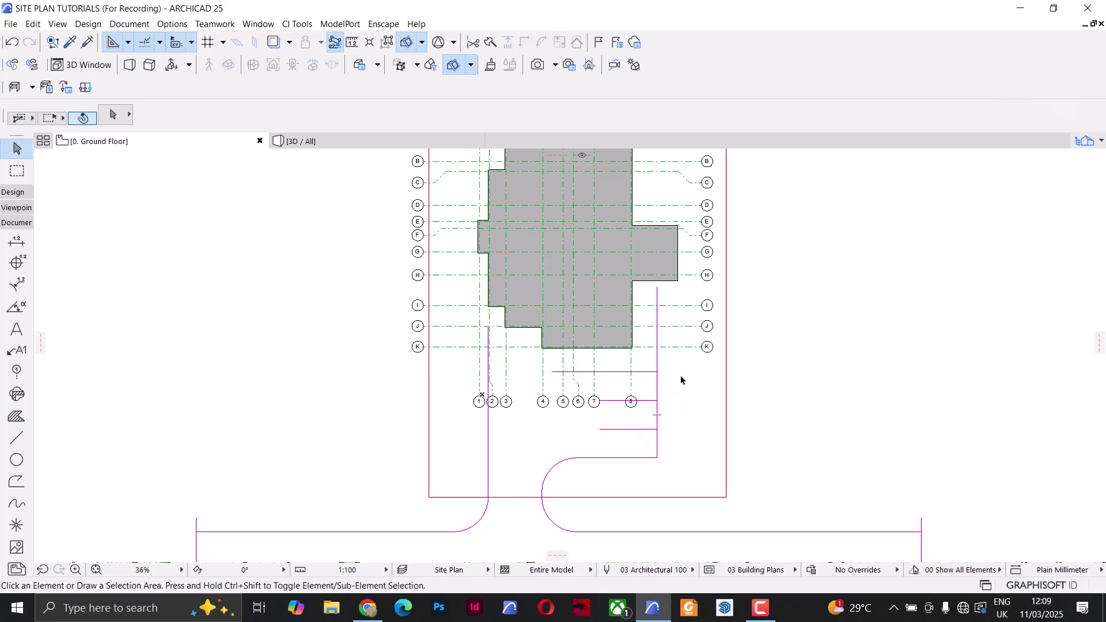
key(alt+g)
click(657, 381)
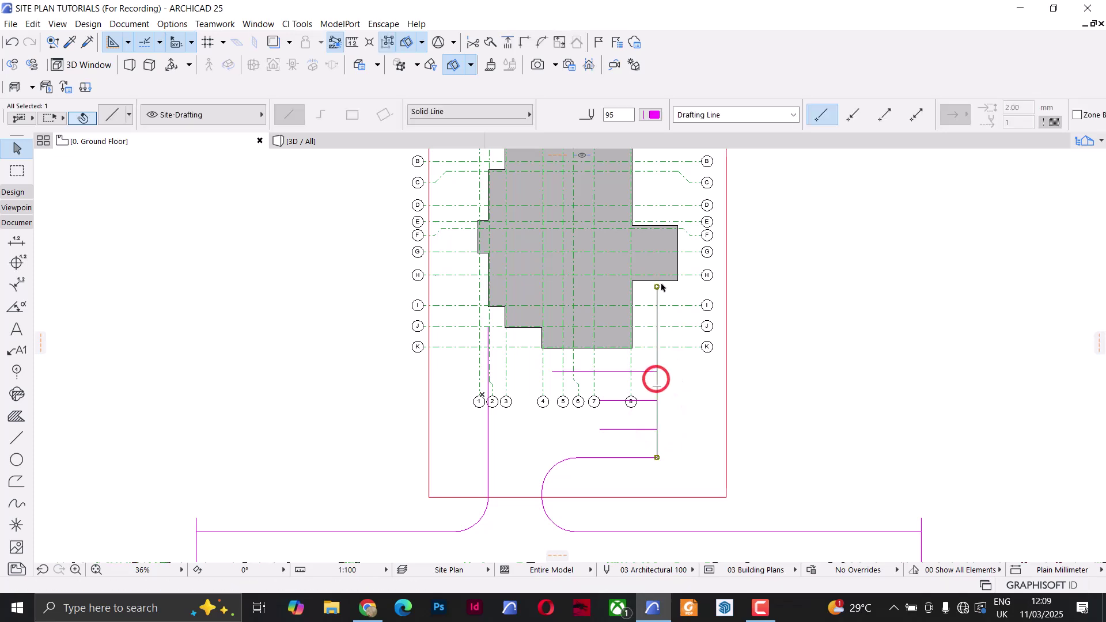
click(657, 286)
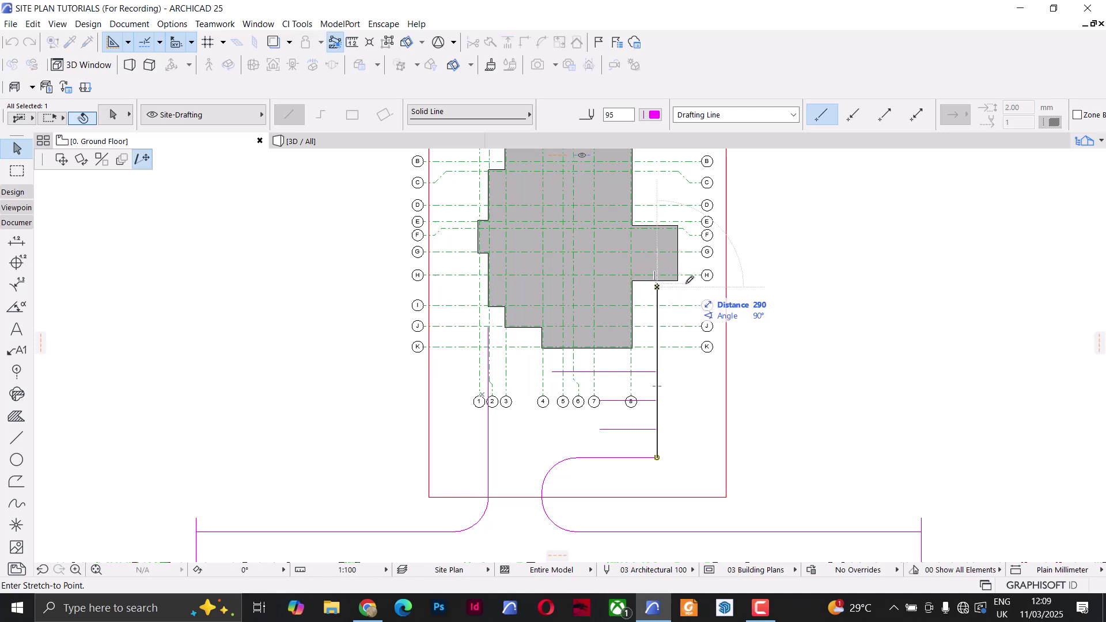
click(679, 278)
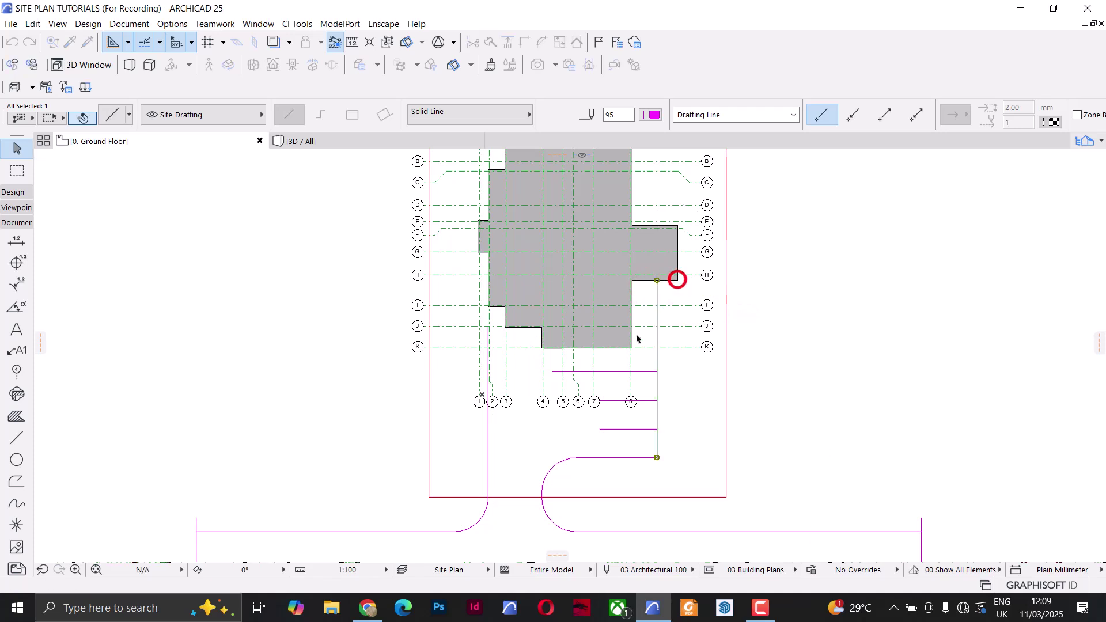
Stretch the left vertical magenta line up to the building corner
click(489, 438)
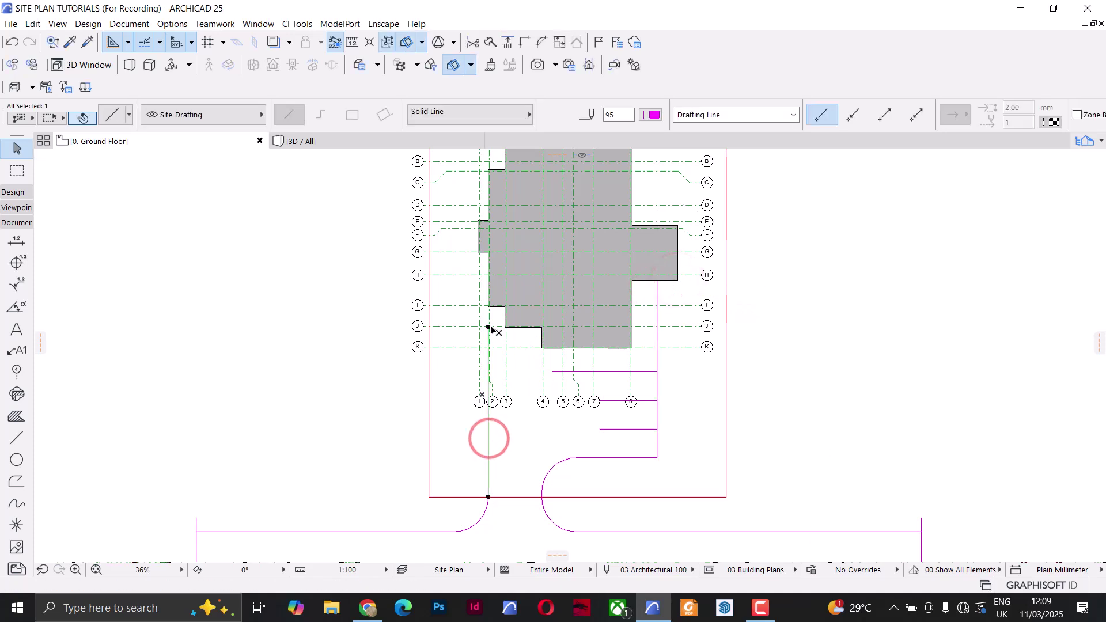
click(489, 327)
click(489, 306)
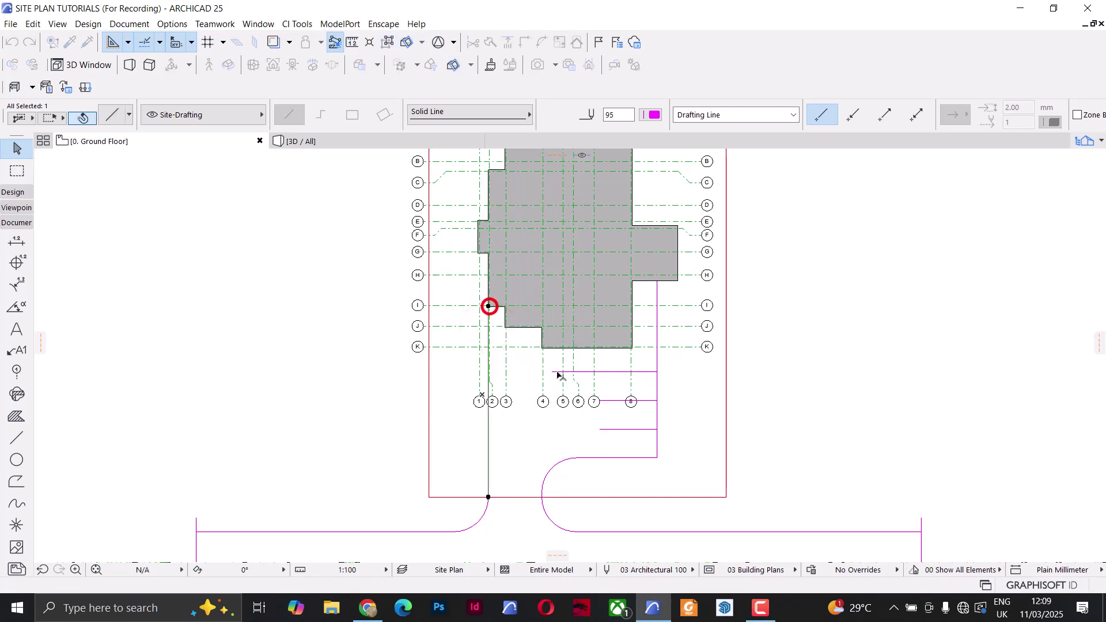
key(Escape)
scroll(599, 380, down, 2)
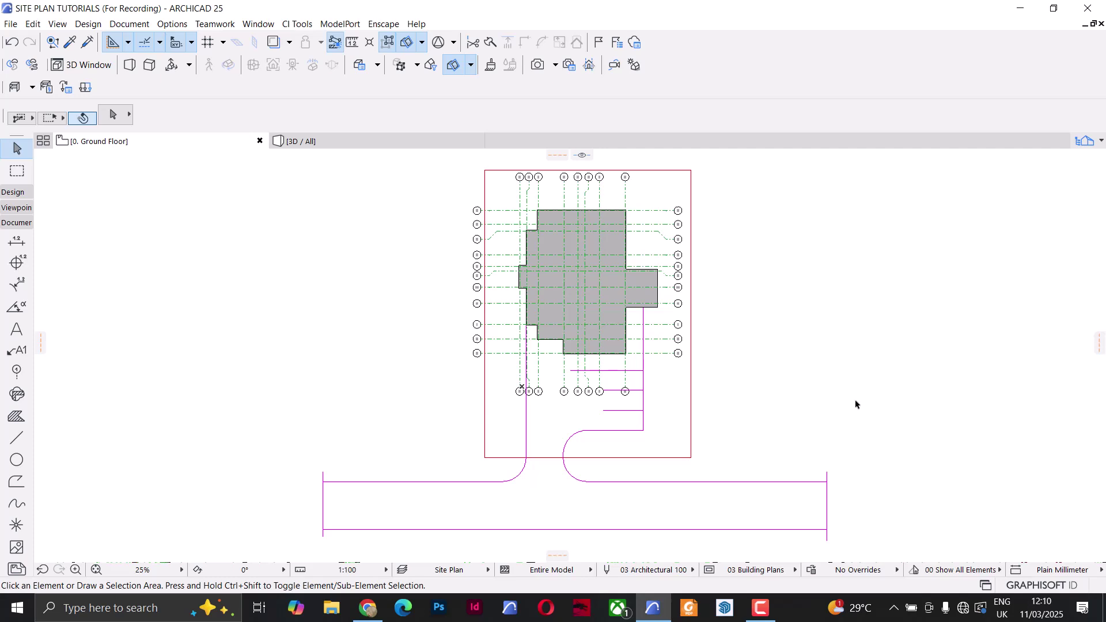
Expand the Toolbox's Design section to show all the design tools
click(714, 27)
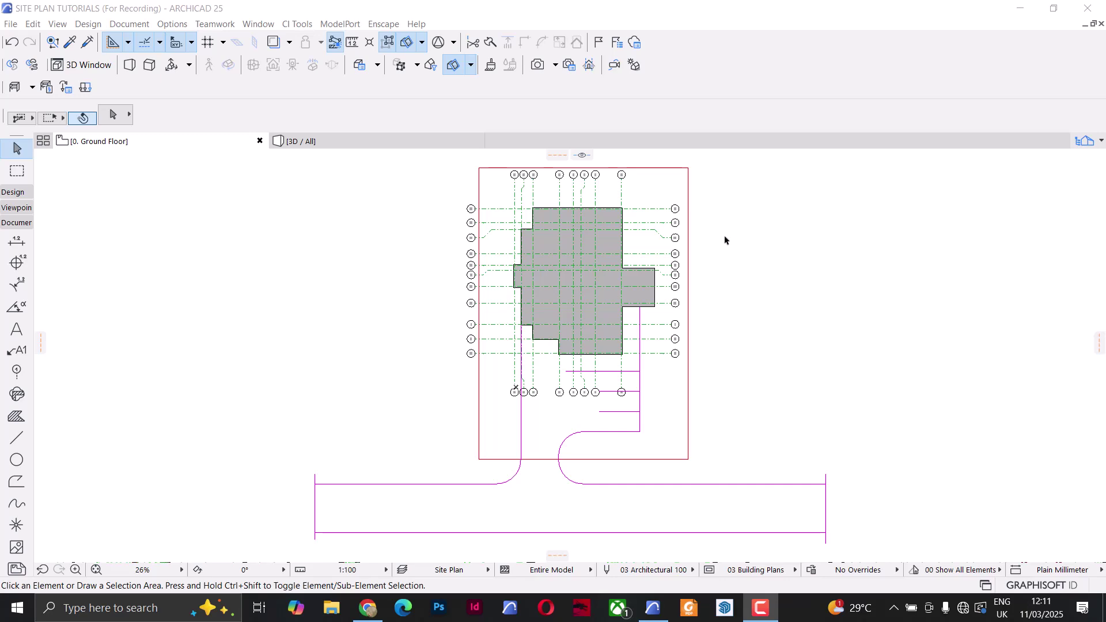
click(13, 192)
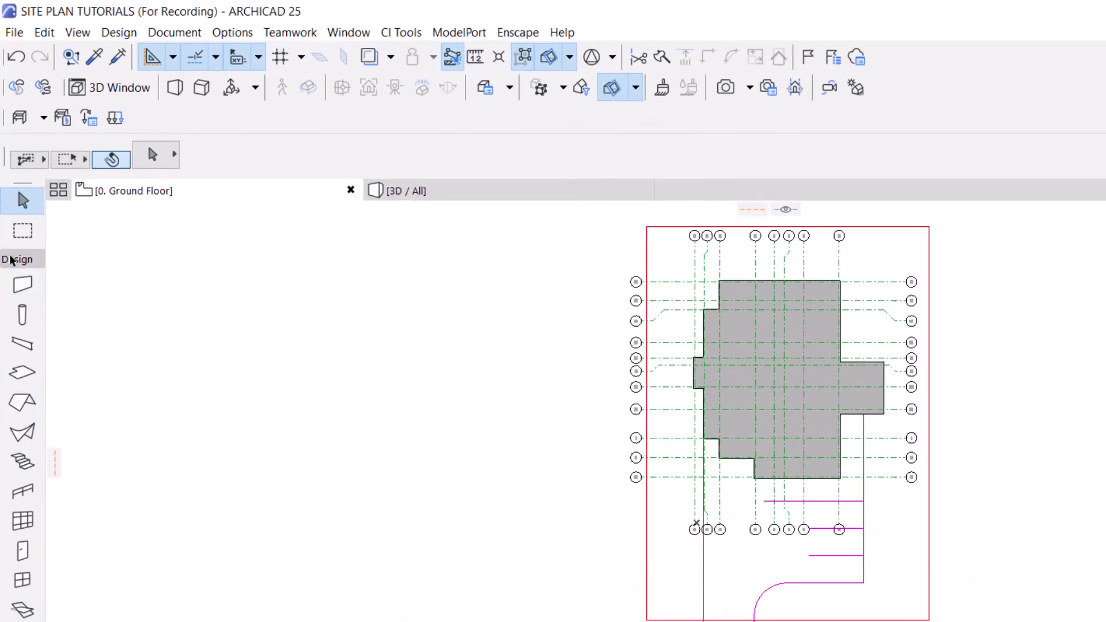
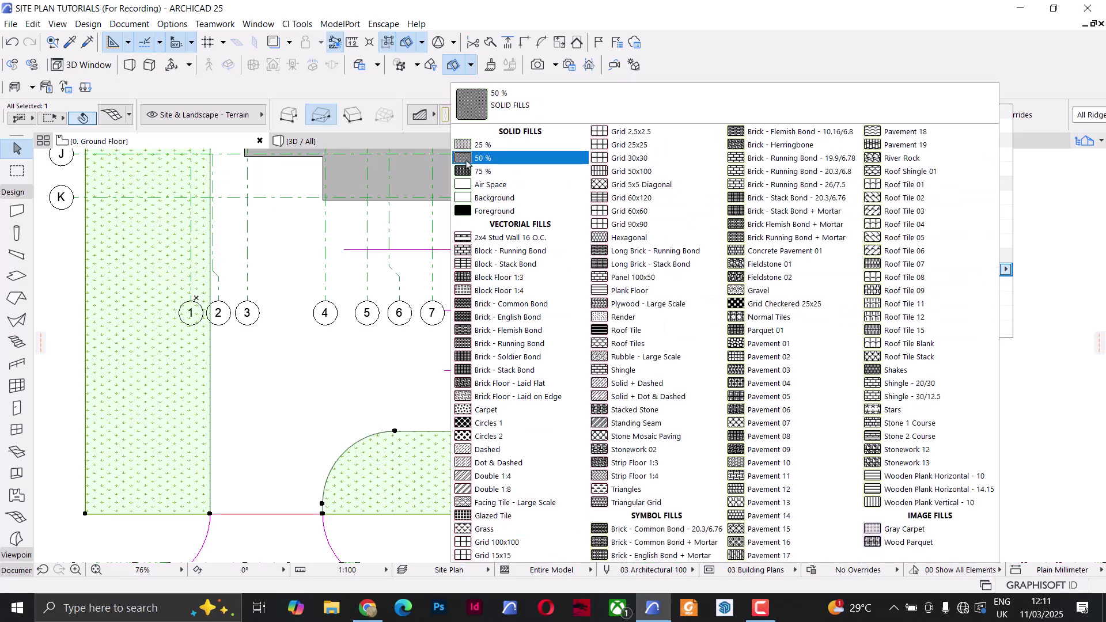
Give the terrain a plain 25% cover fill with light-green foreground pen 104
click(483, 148)
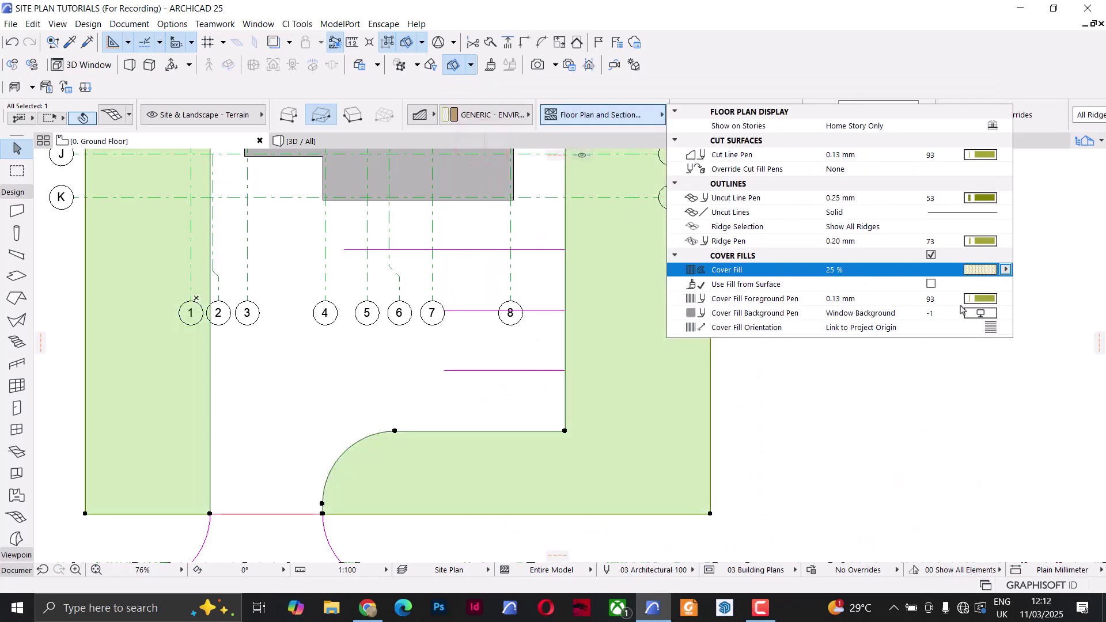
click(981, 299)
click(792, 392)
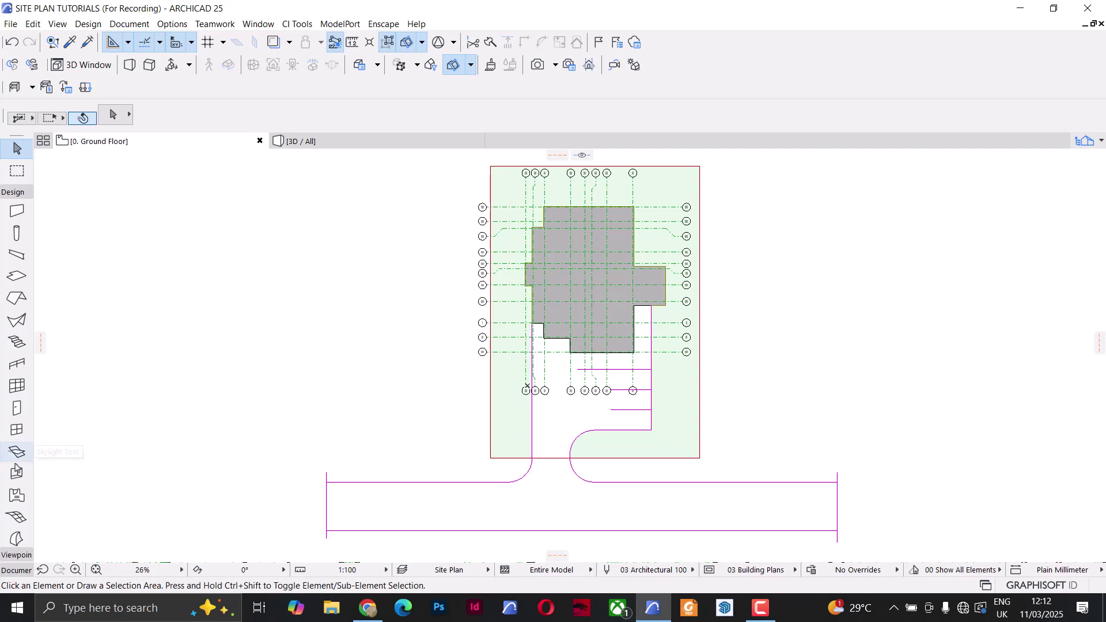
Set up a new mesh with its top surface overridden to Pavement - Asphalt Light
click(16, 516)
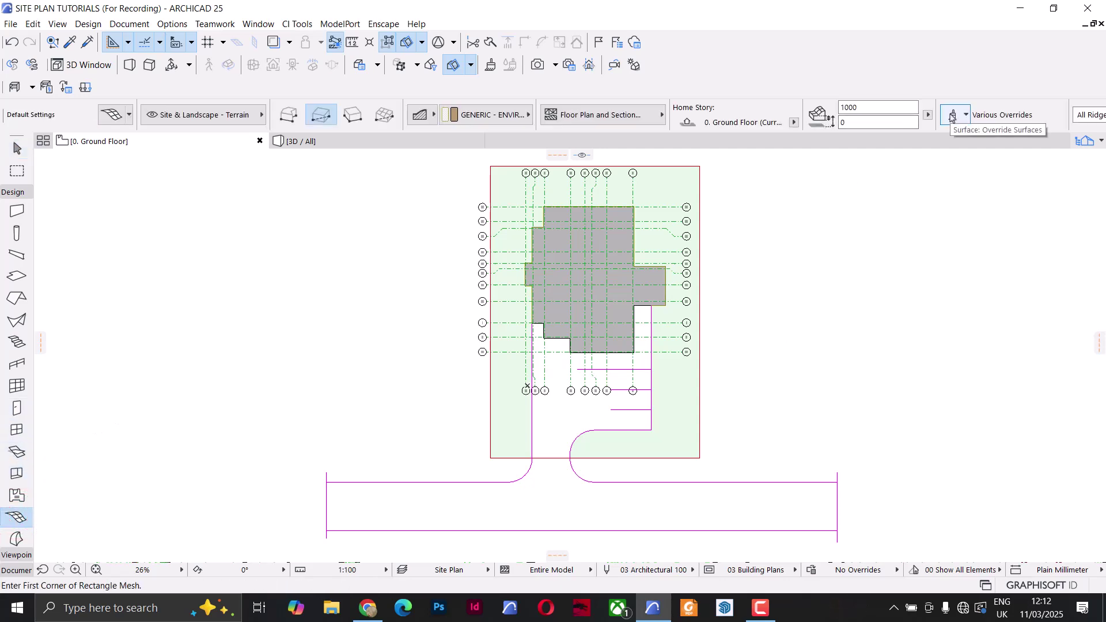
click(953, 115)
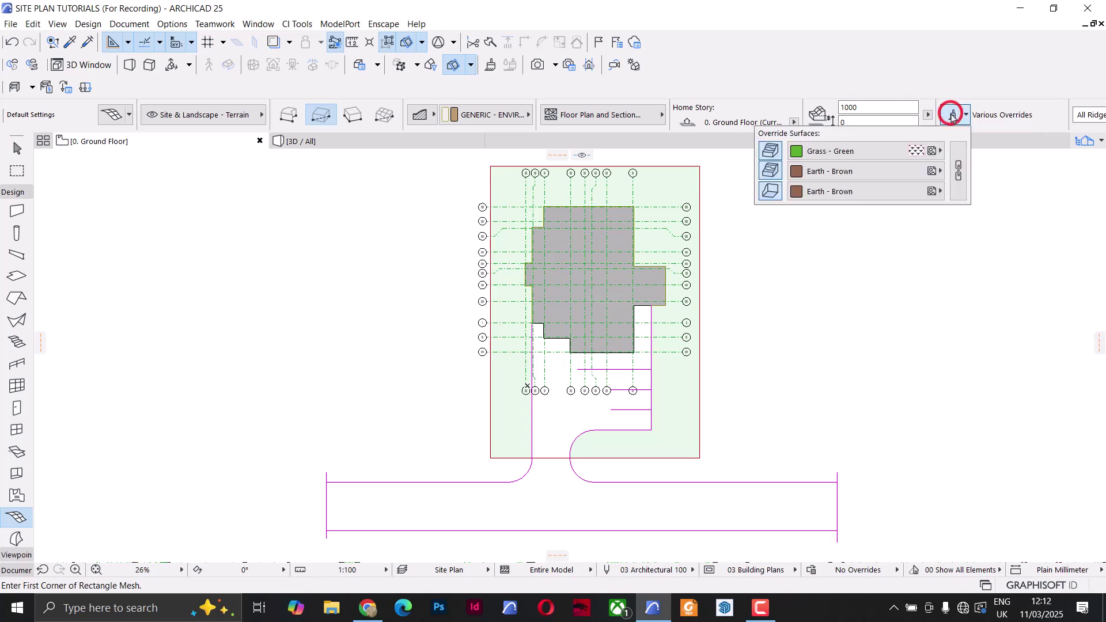
click(888, 151)
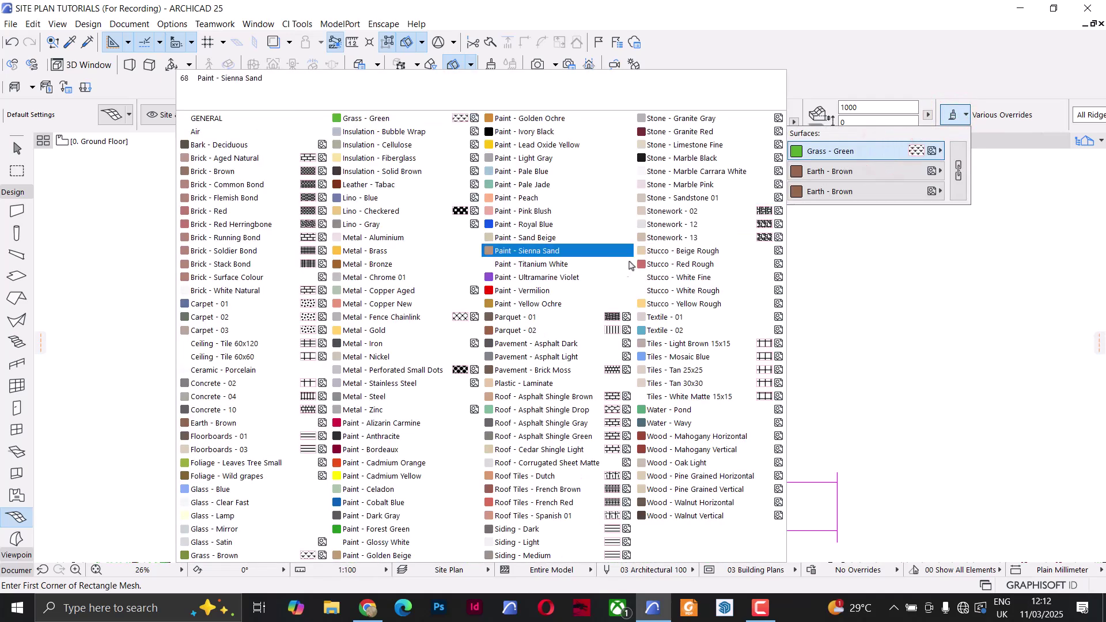
click(572, 360)
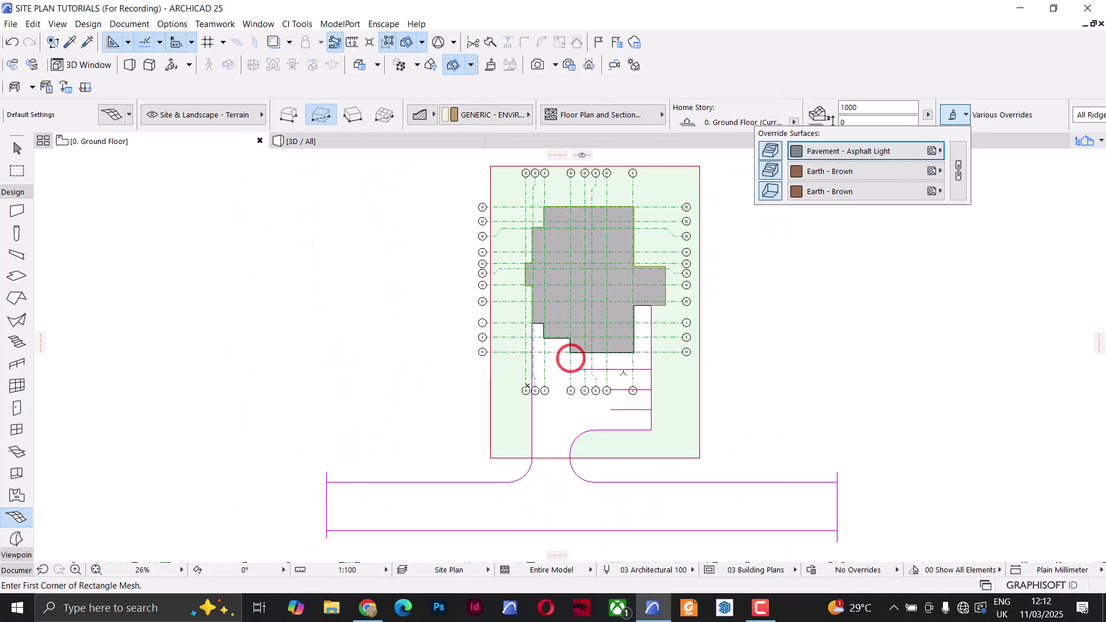
Trace the driveway outline between the building and the road as the new mesh
click(550, 493)
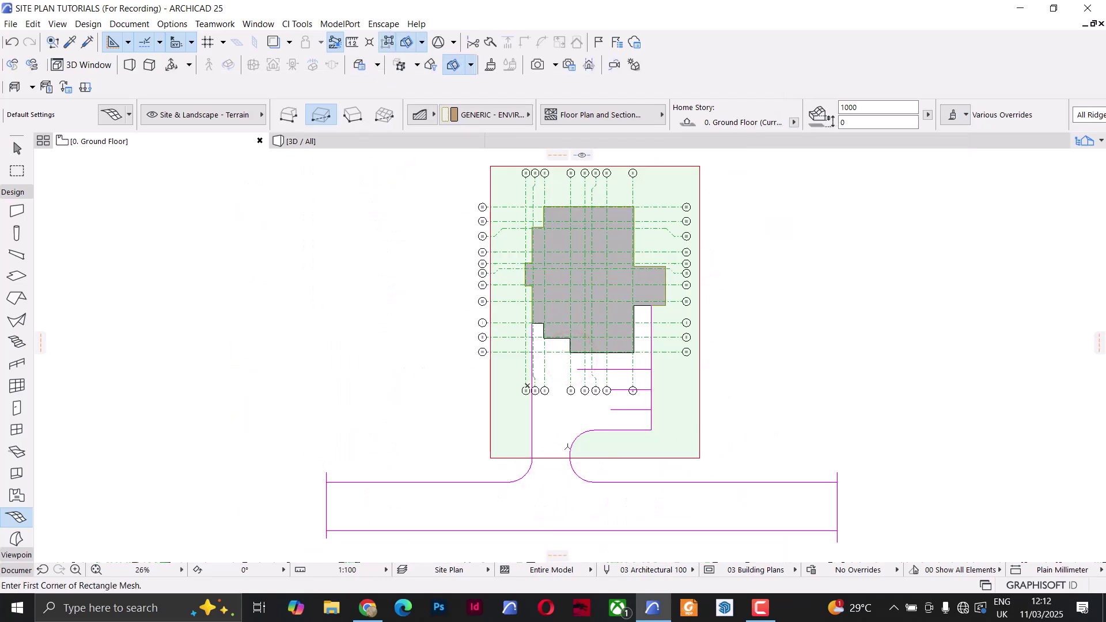
click(563, 424)
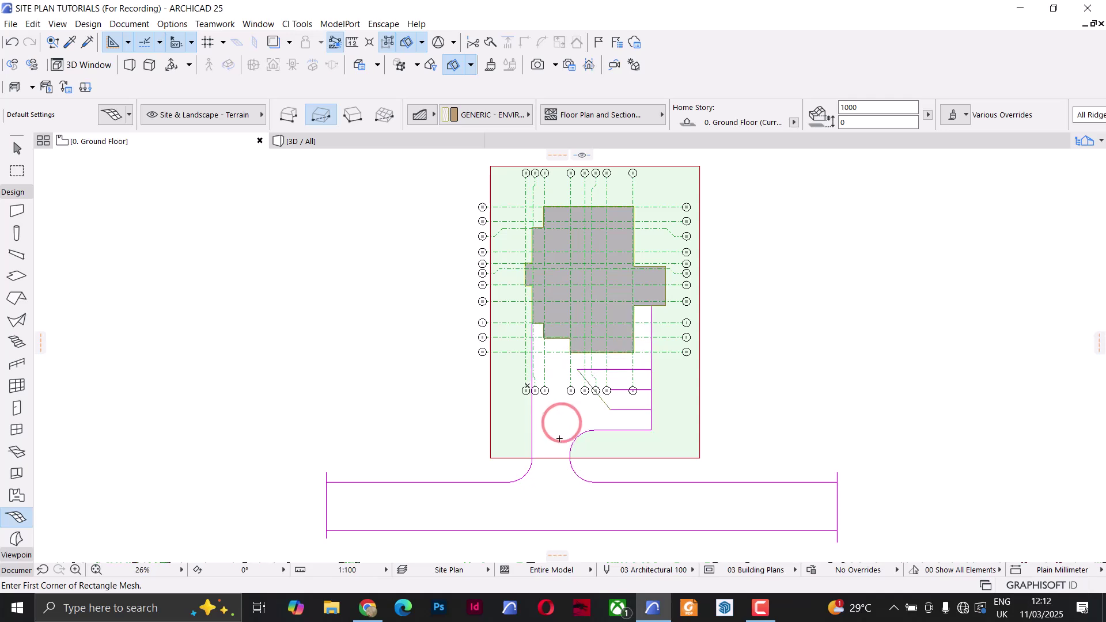
key(Escape)
Extend the paved mesh over the road strip using Add to Polygon
click(560, 421)
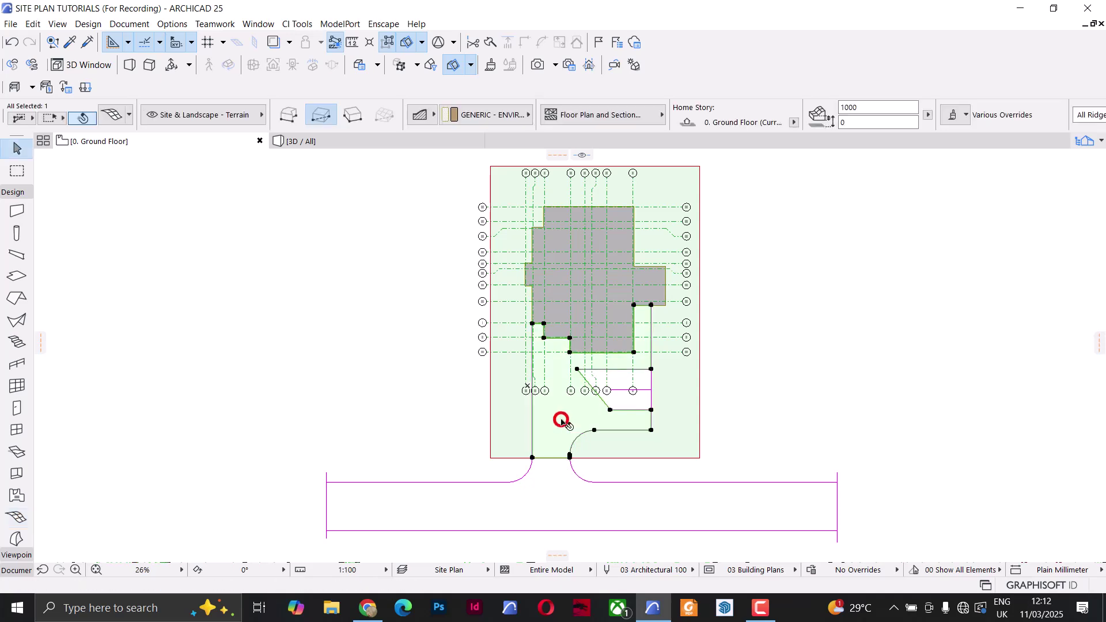
scroll(605, 410, up, 4)
click(579, 428)
click(119, 158)
key(space)
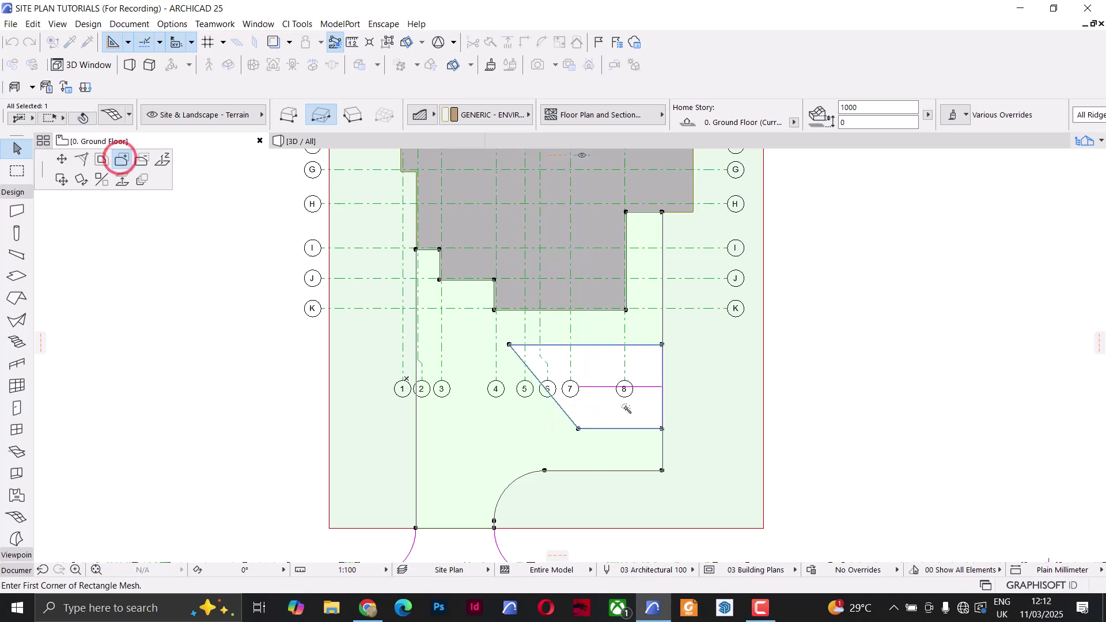
click(626, 408)
scroll(625, 403, down, 5)
key(Escape)
Turn on cover fills for both paved meshes, using a 25% fill with pale pen 102
click(552, 426)
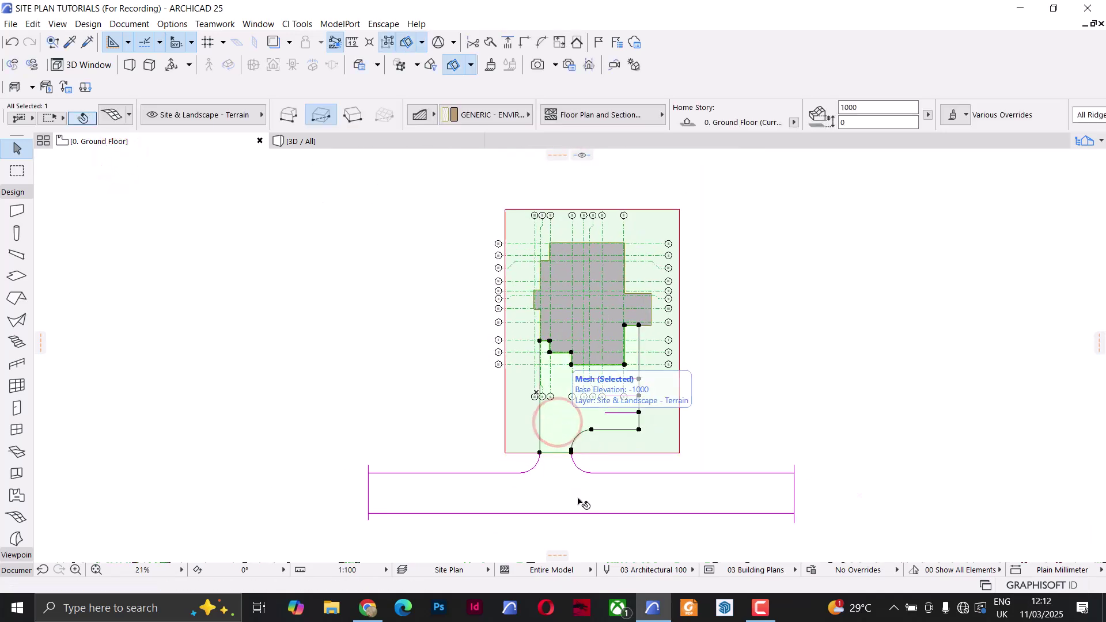
shift+click(582, 494)
click(662, 115)
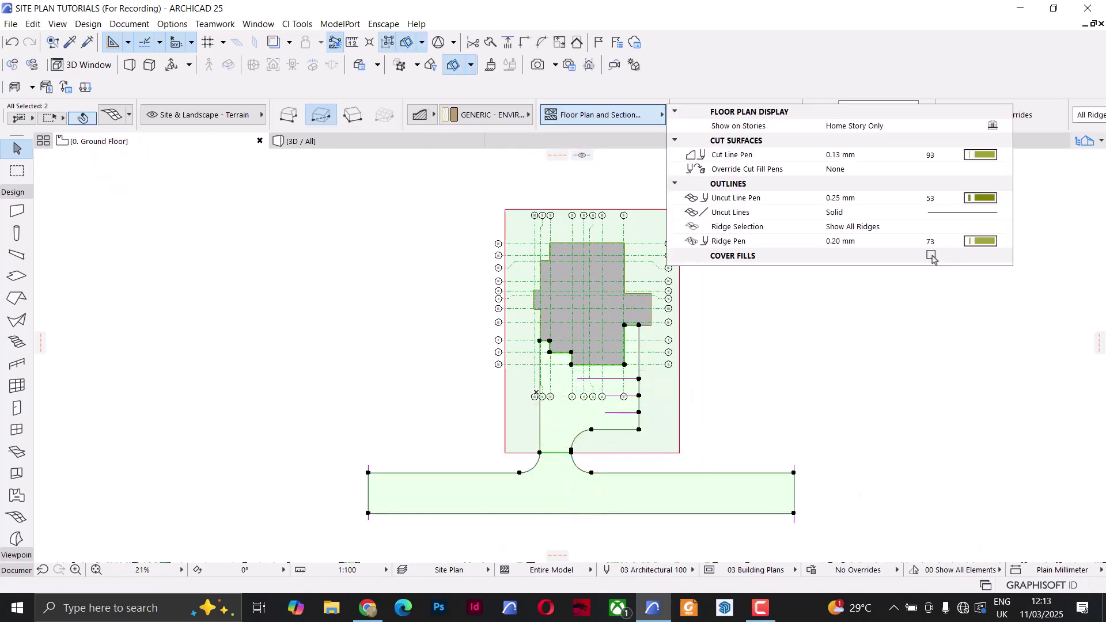
click(932, 254)
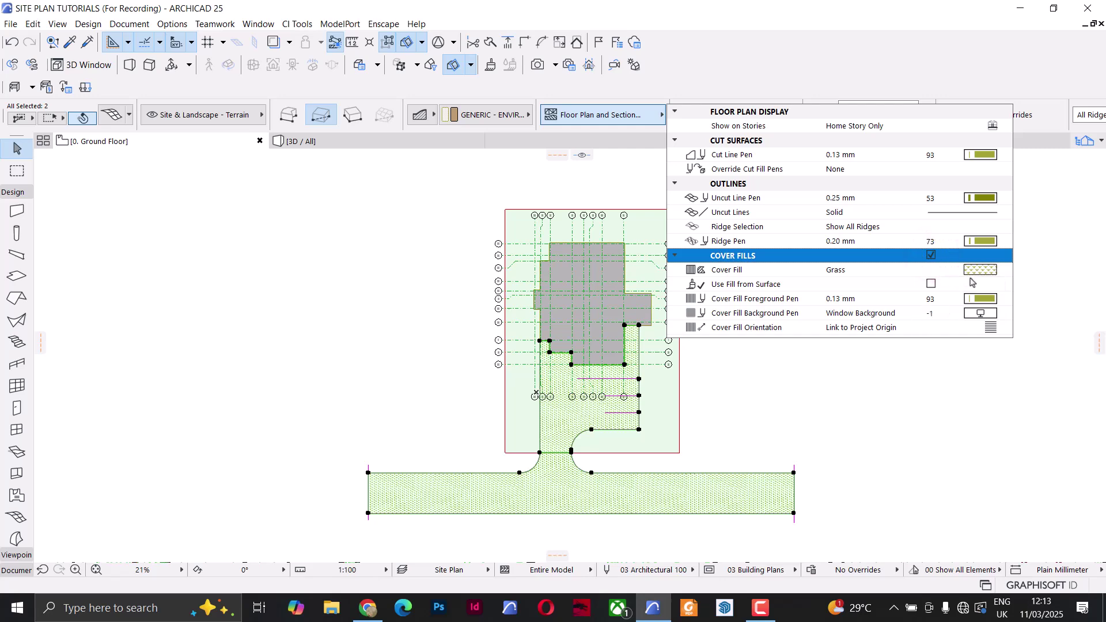
click(519, 146)
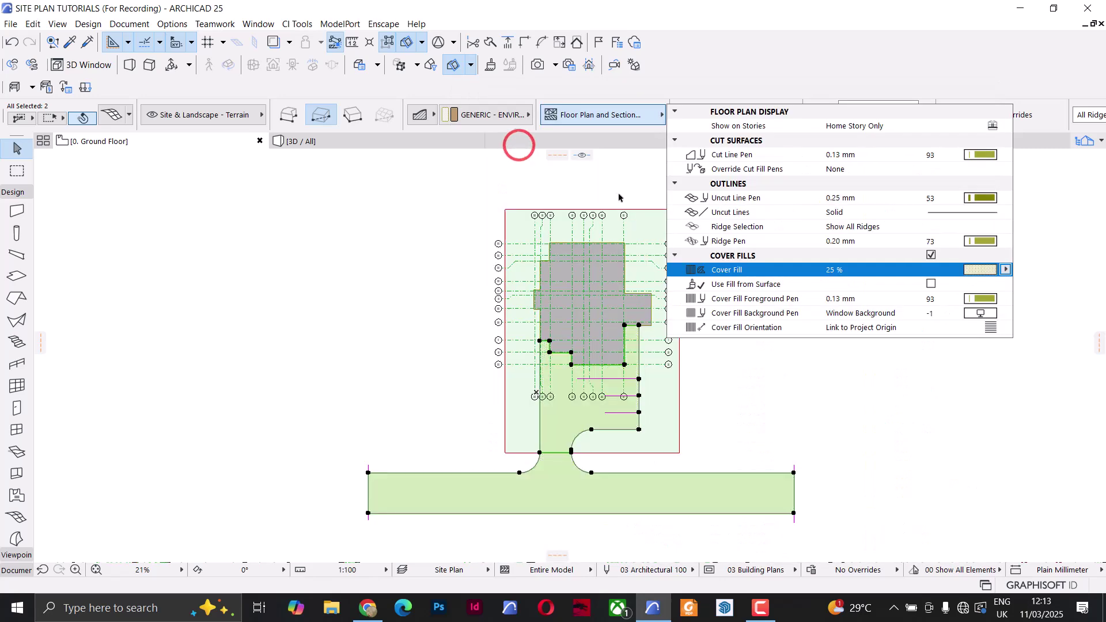
click(962, 303)
click(764, 396)
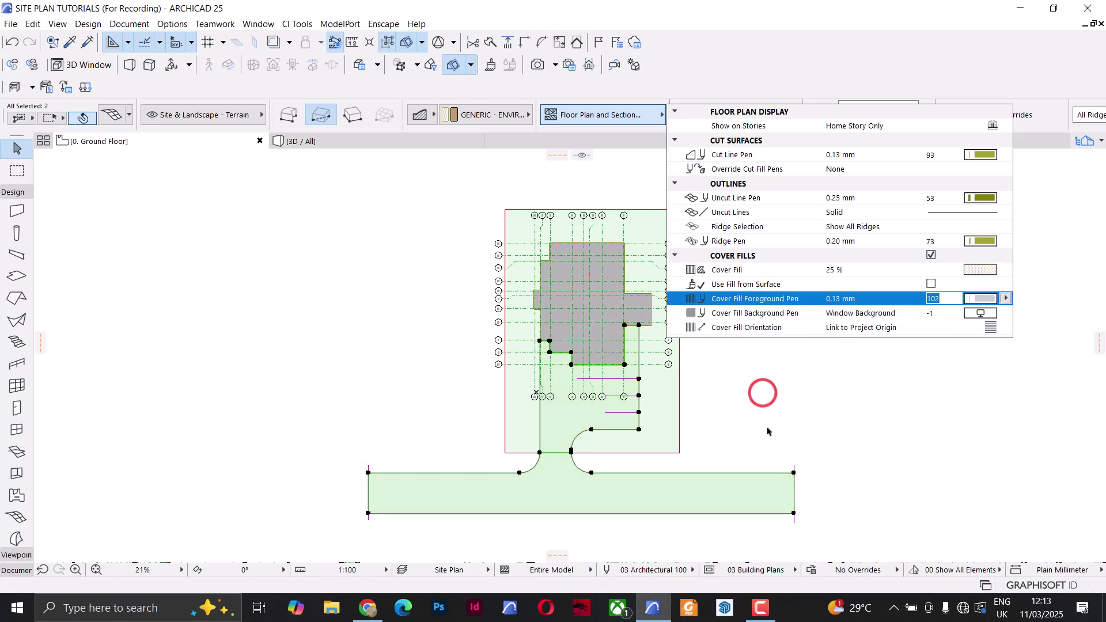
key(Escape)
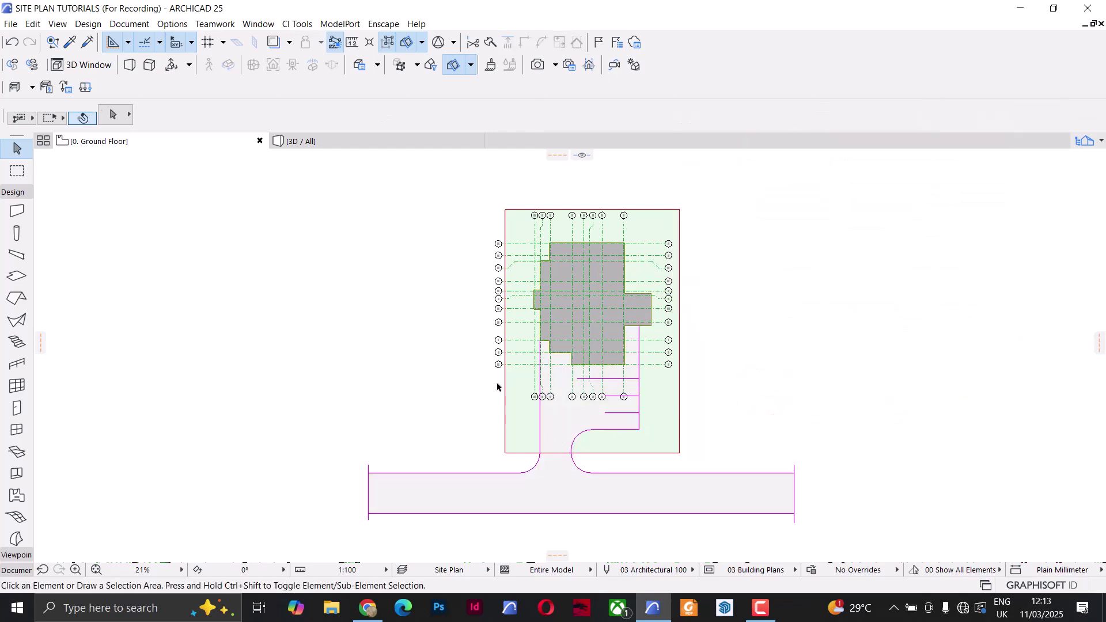
In the 3D view, lower the terrain and road meshes to a bottom elevation of -450
scroll(493, 413, up, 2)
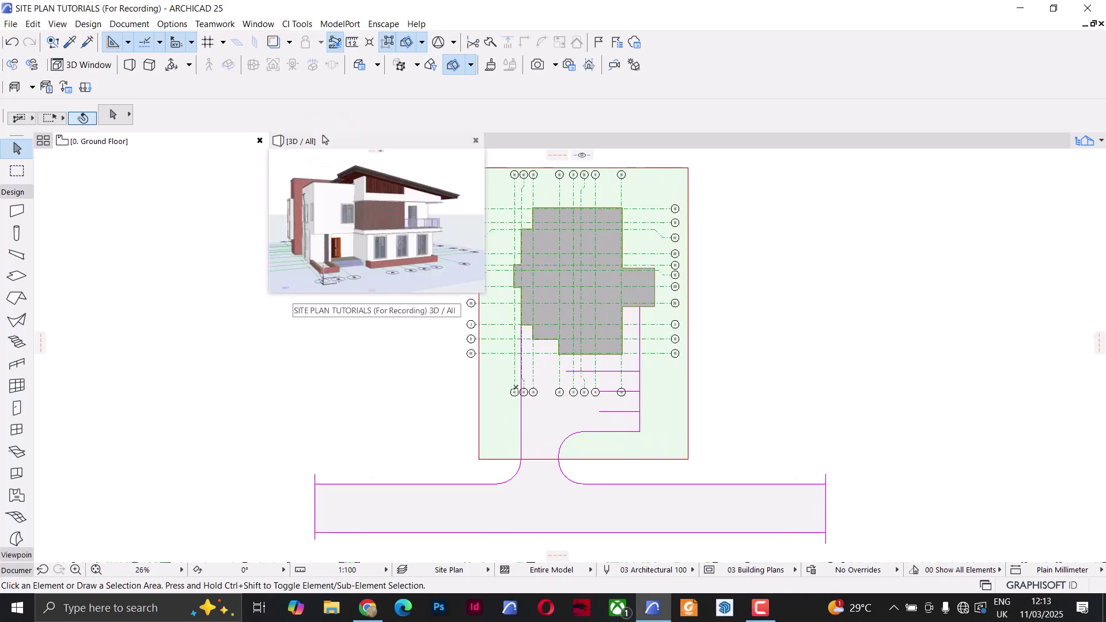
click(323, 141)
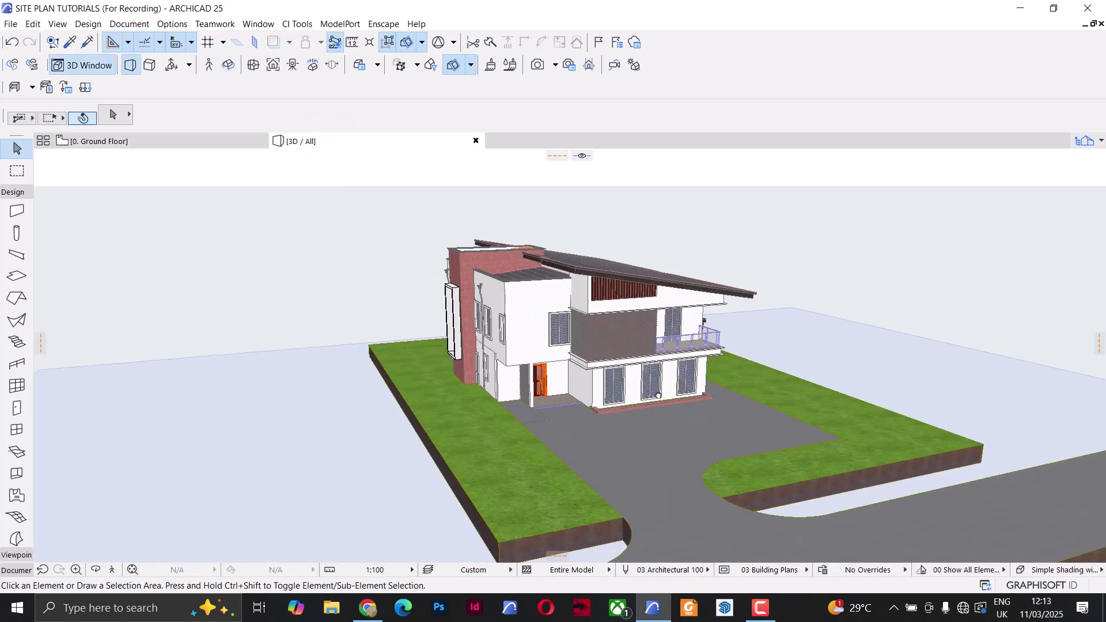
click(636, 445)
shift+click(742, 517)
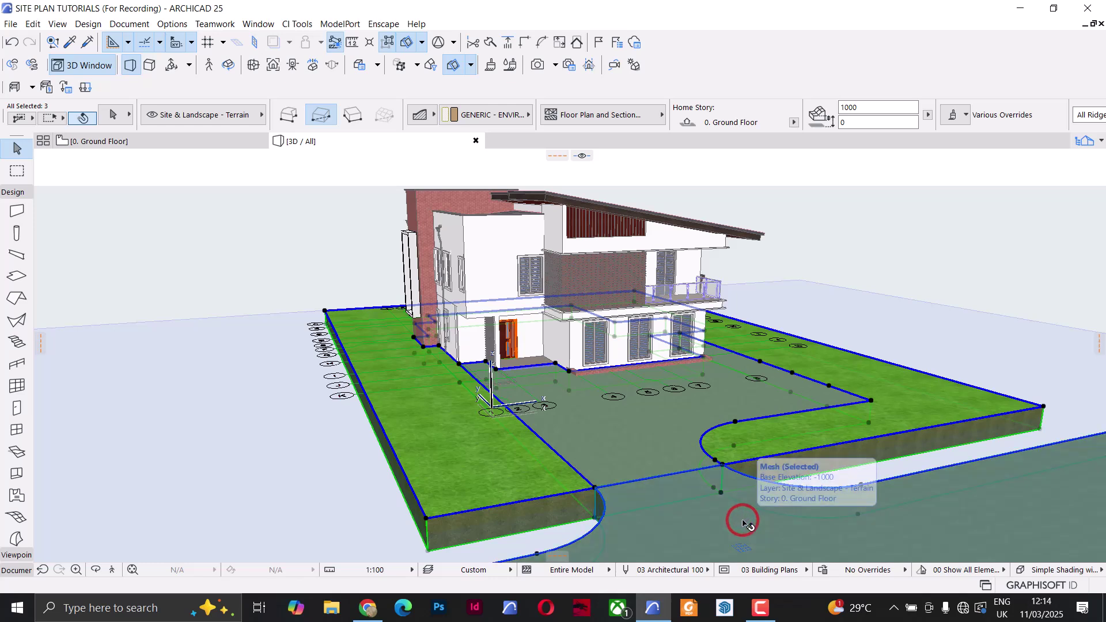
text(-45)
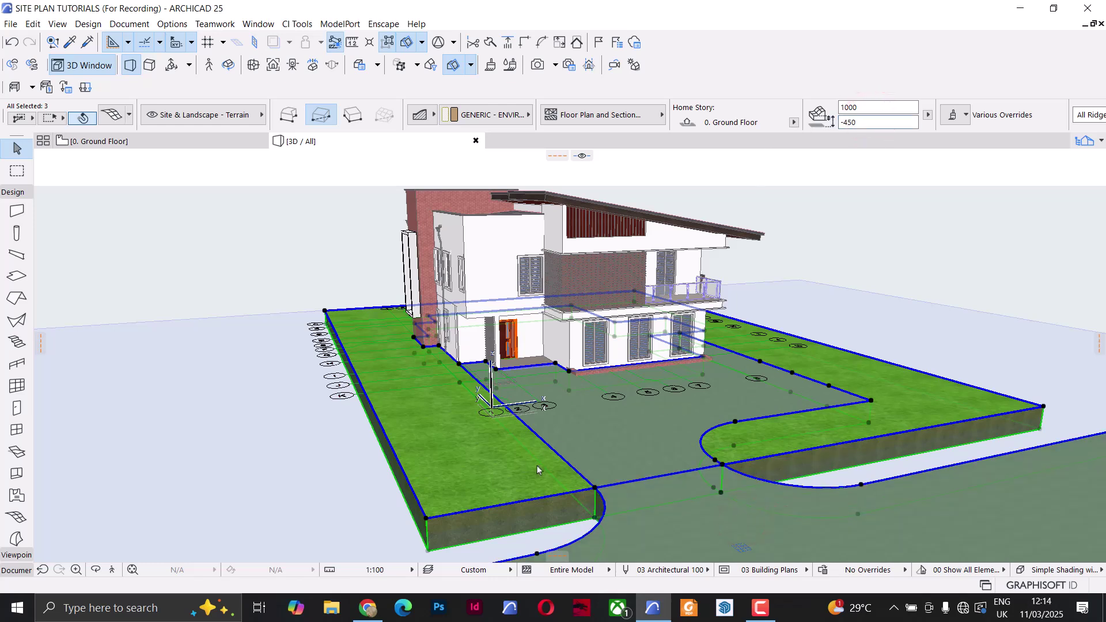
key(Escape)
scroll(480, 345, up, 6)
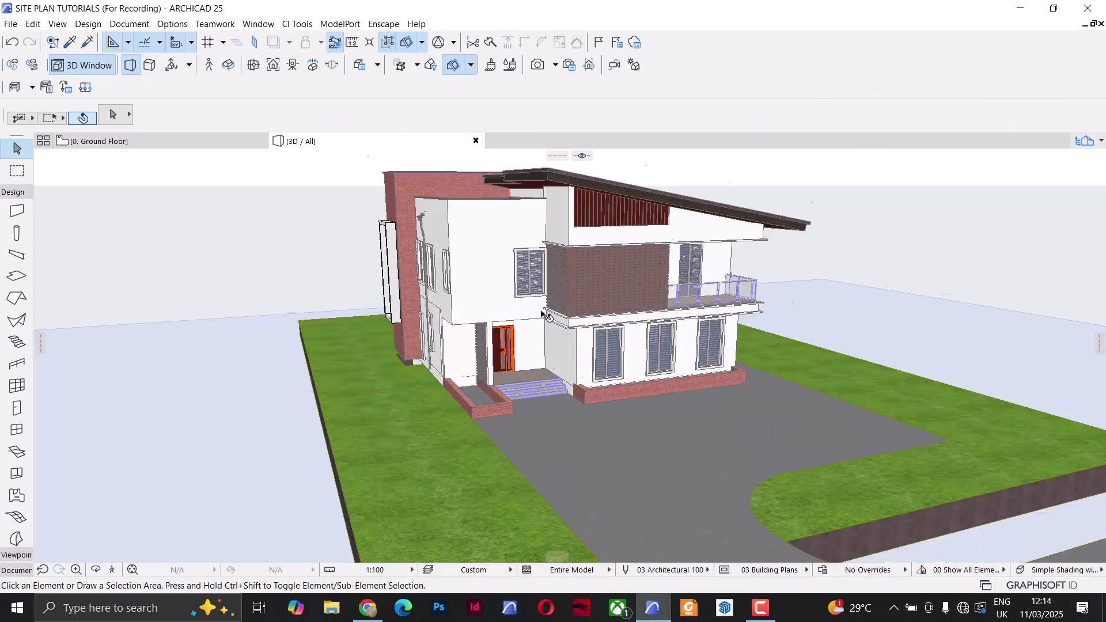
scroll(480, 344, down, 6)
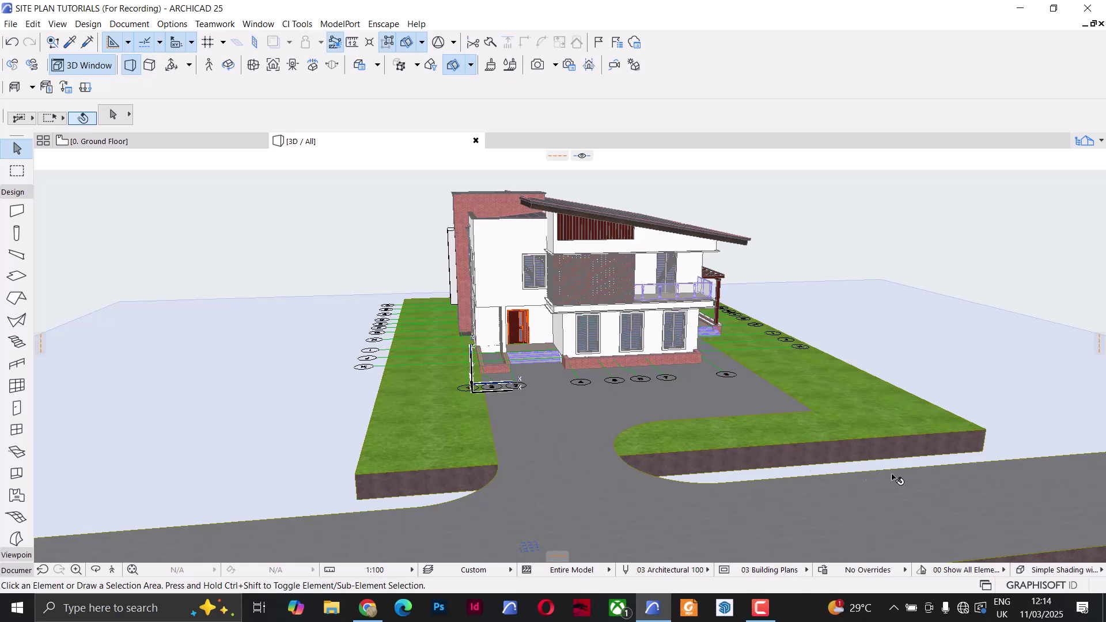
Back on the Ground Floor, put new beams on the Site & Landscape - General layer
click(141, 141)
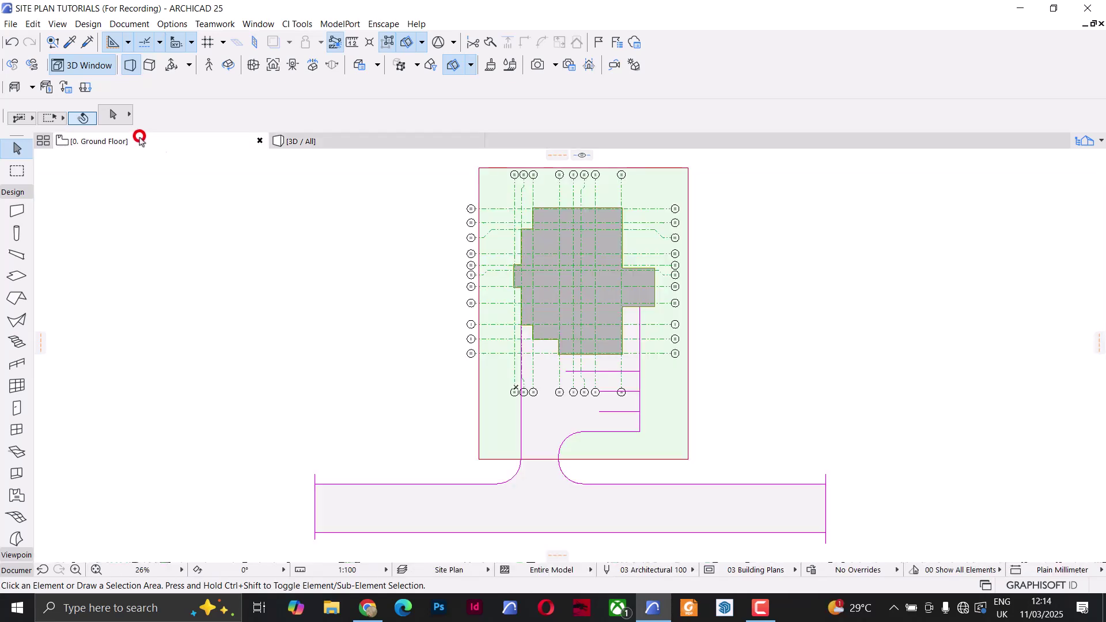
click(19, 255)
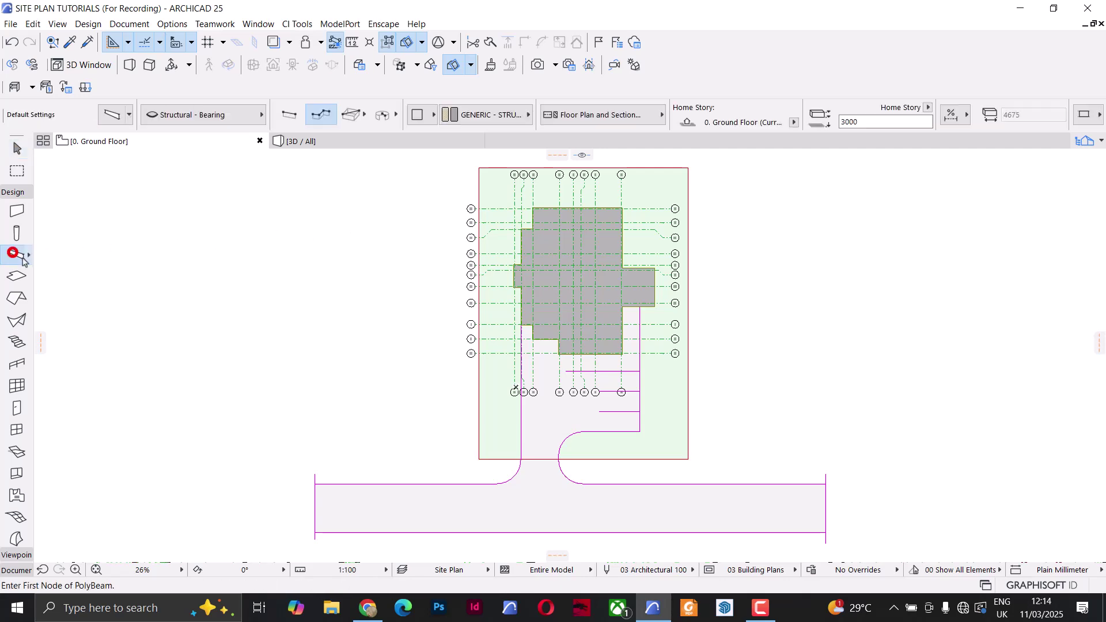
click(194, 115)
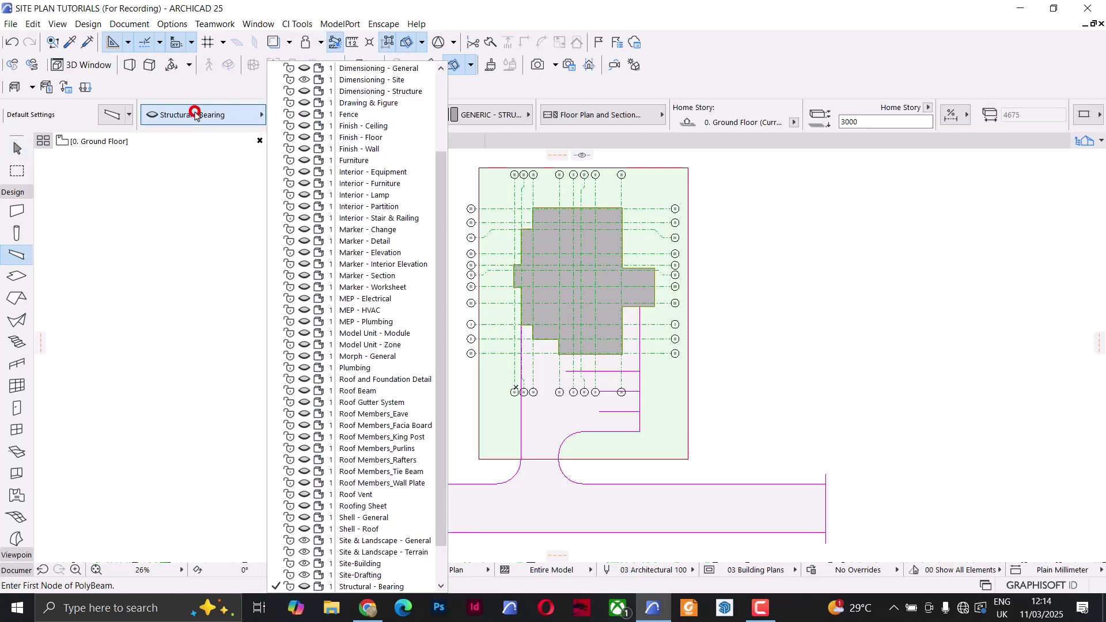
scroll(375, 300, down, 5)
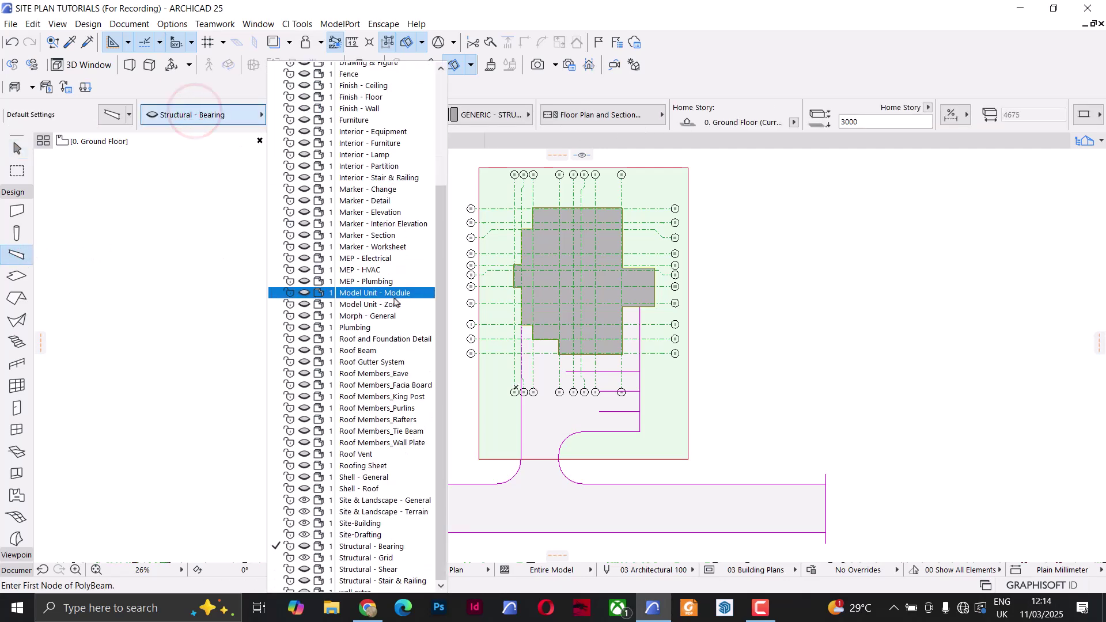
click(424, 494)
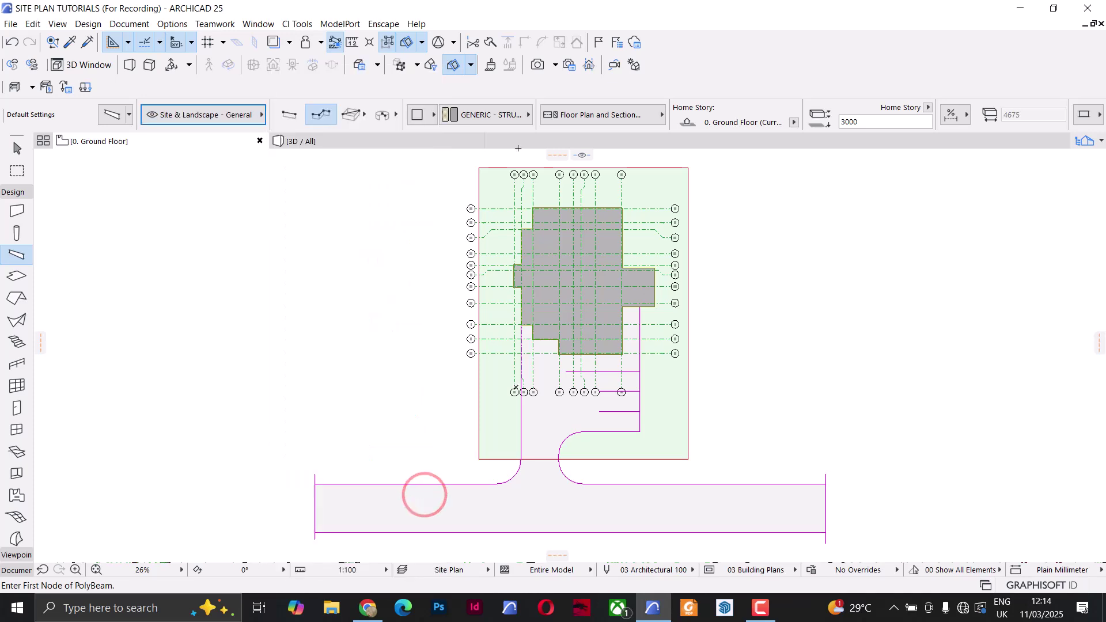
Size the beams 150 × 100 with a Stucco - White Fine surface and set the reference line anchor
scroll(686, 110, right, 5)
click(688, 105)
text(150)
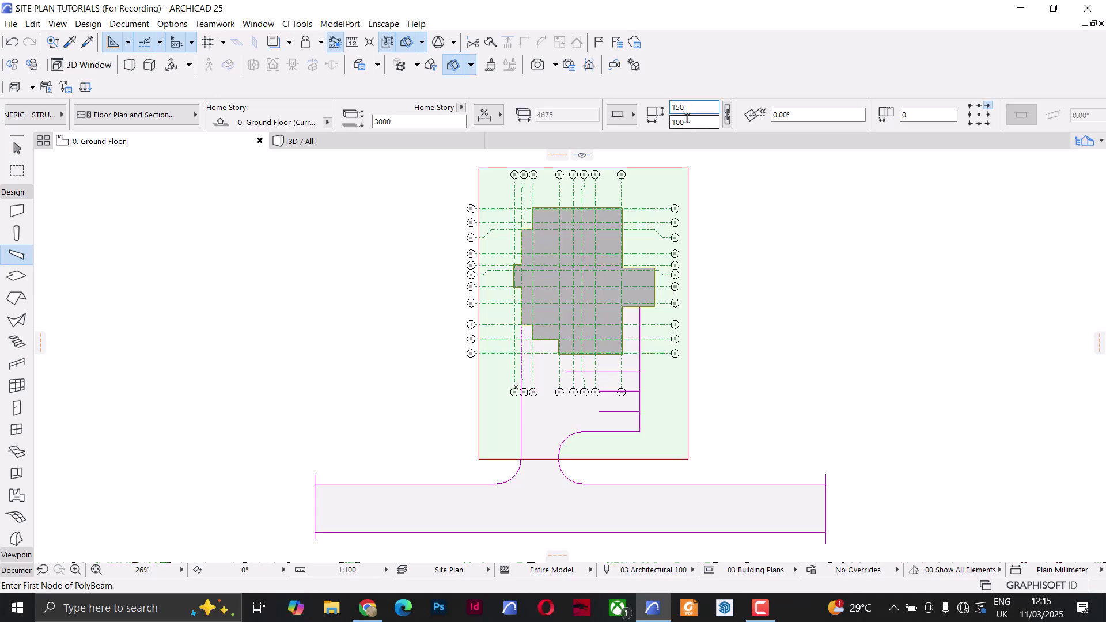
scroll(772, 116, right, 10)
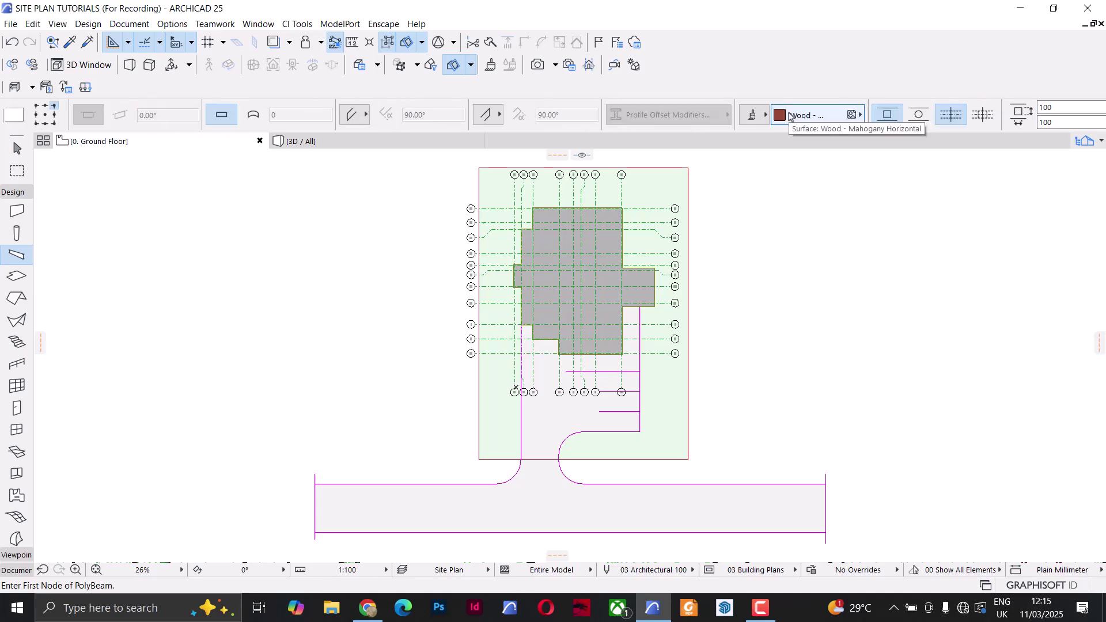
click(791, 116)
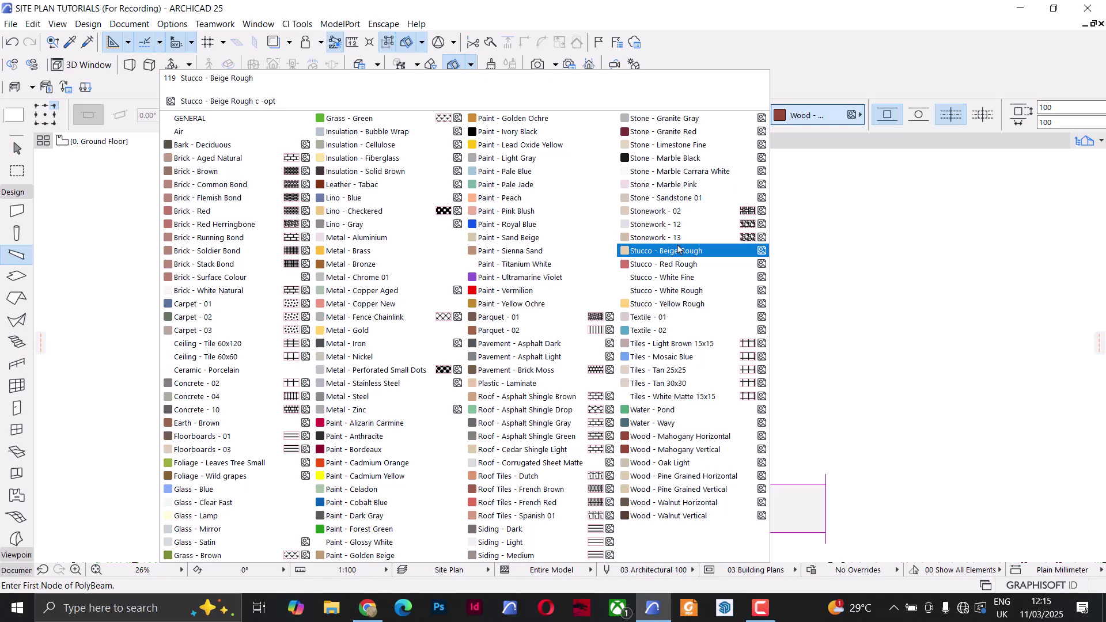
click(689, 279)
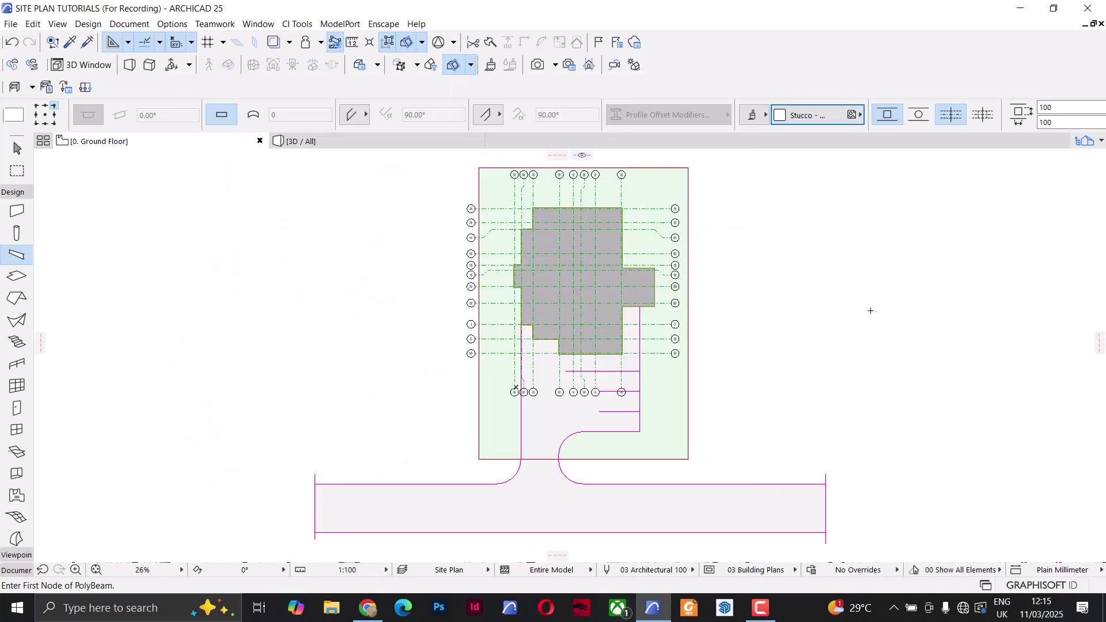
scroll(801, 115, left, 10)
click(816, 123)
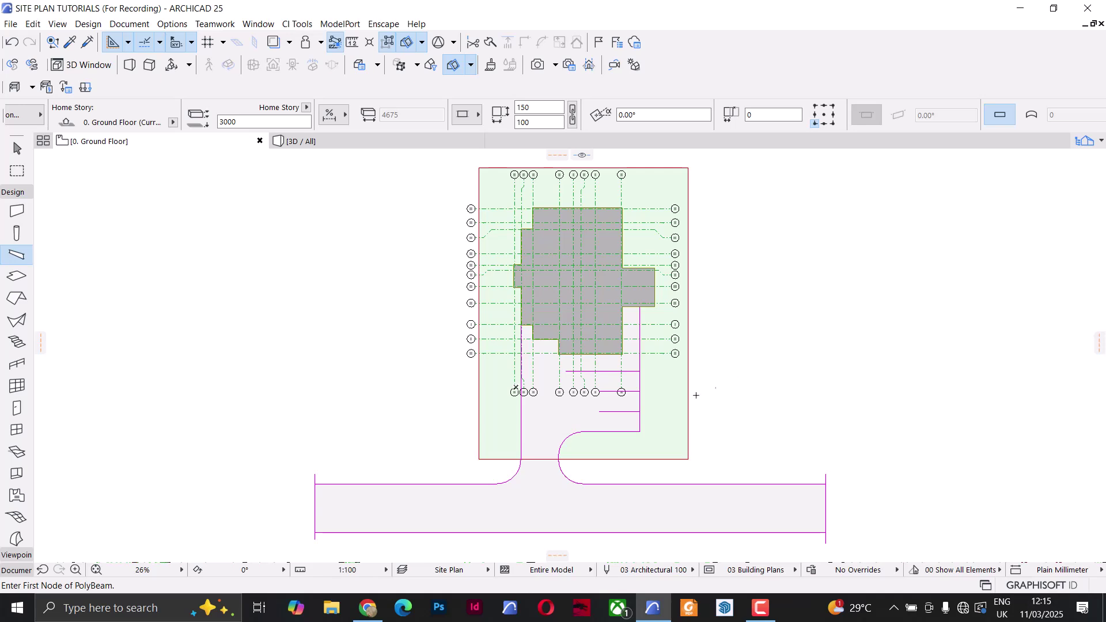
scroll(640, 424, up, 2)
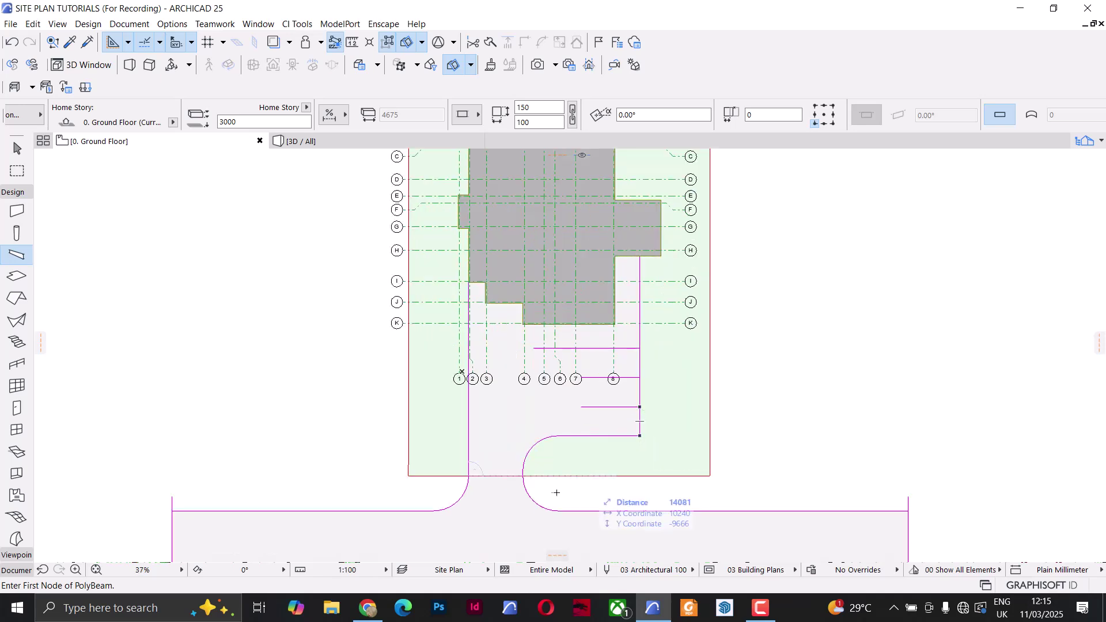
scroll(555, 491, up, 2)
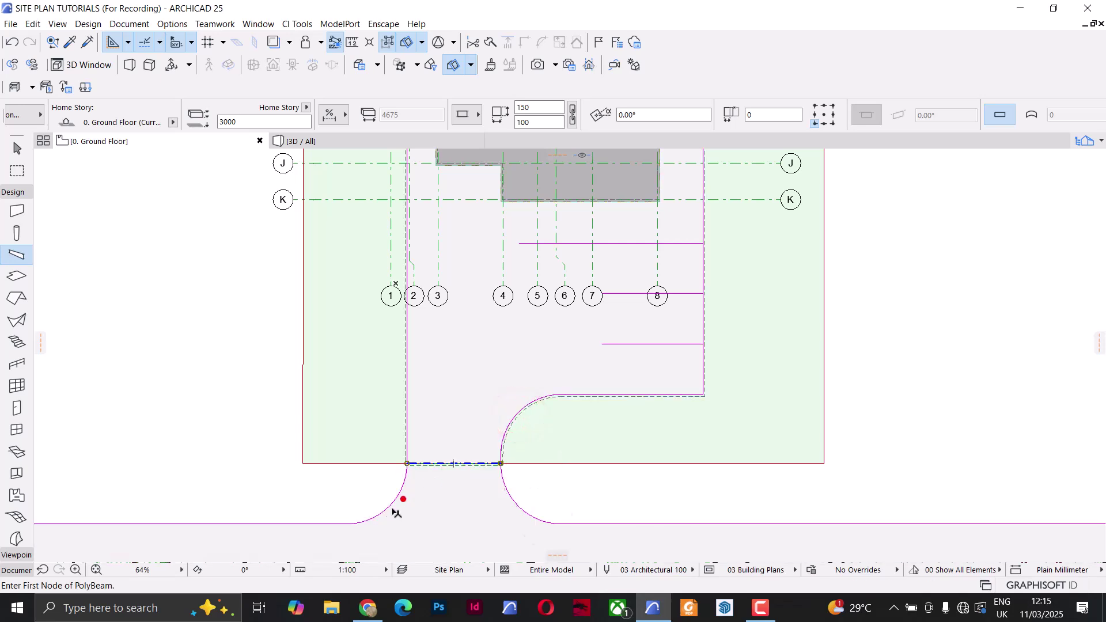
key(ctrl+z)
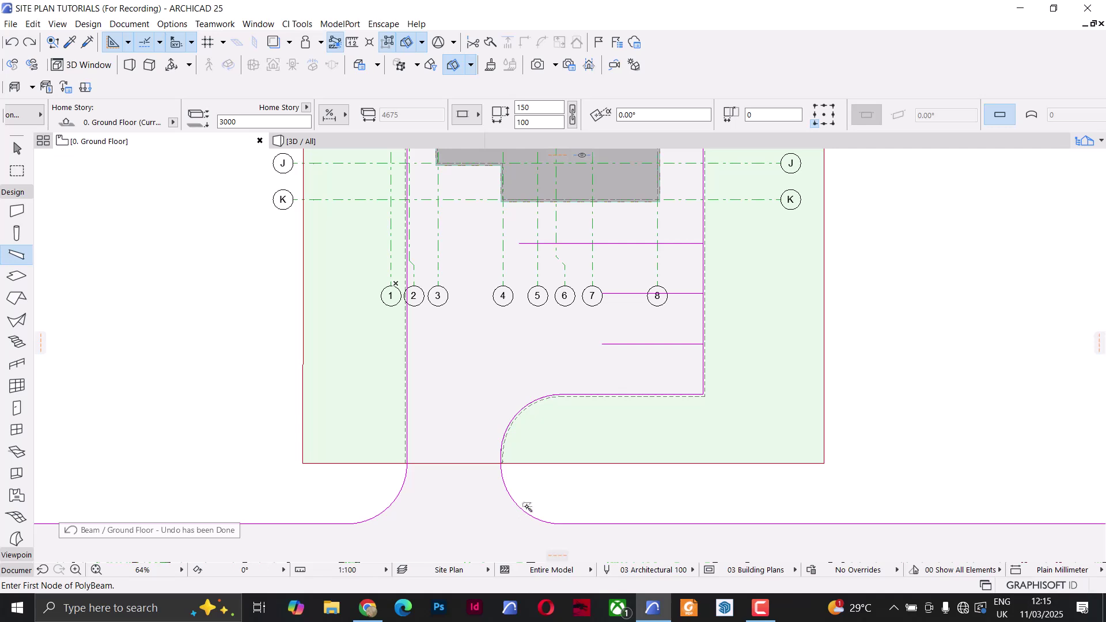
click(507, 491)
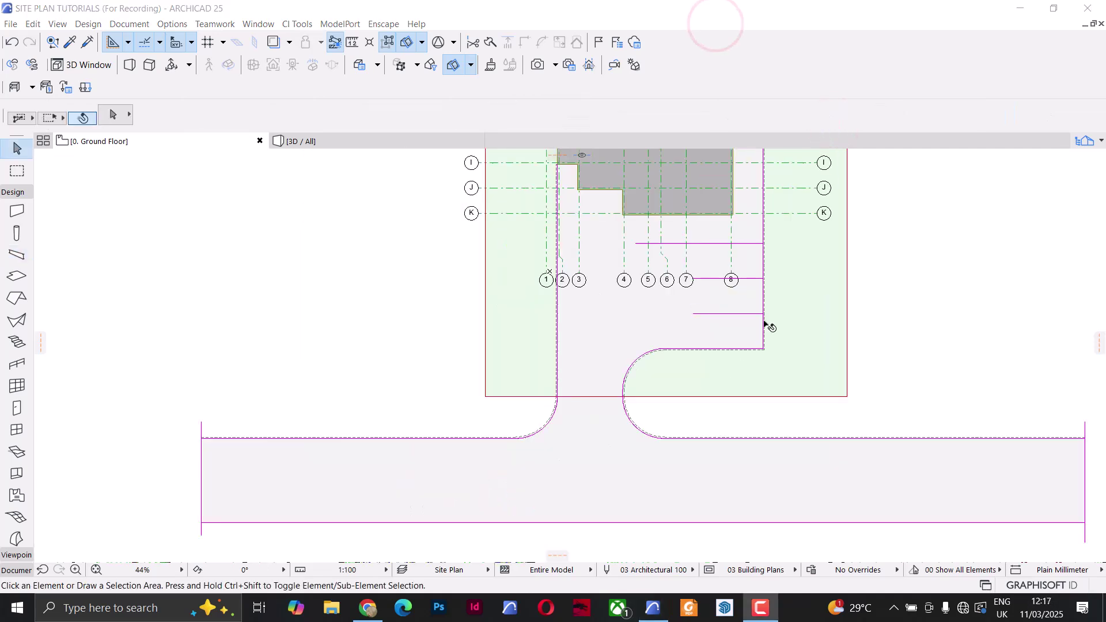
click(762, 350)
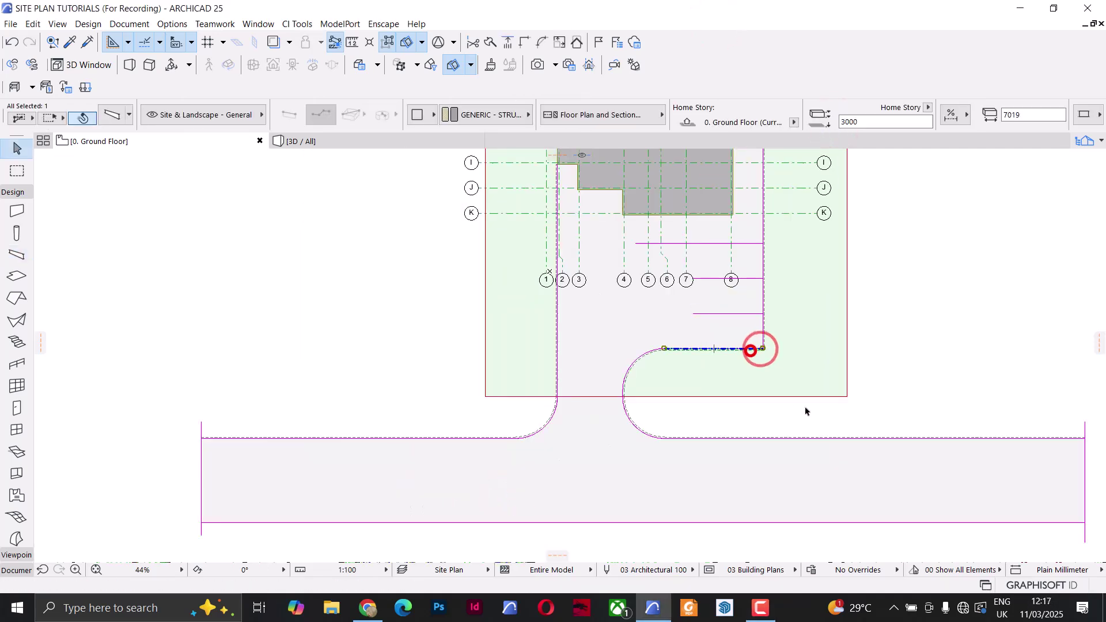
Select the driveway kerb chain plus both side kerb beams, leaving out the arc line
click(635, 427)
shift+click(642, 430)
shift+click(696, 436)
shift+click(531, 435)
Show the kerbs on their home story only at a -450 offset, and check them in 3D
click(615, 115)
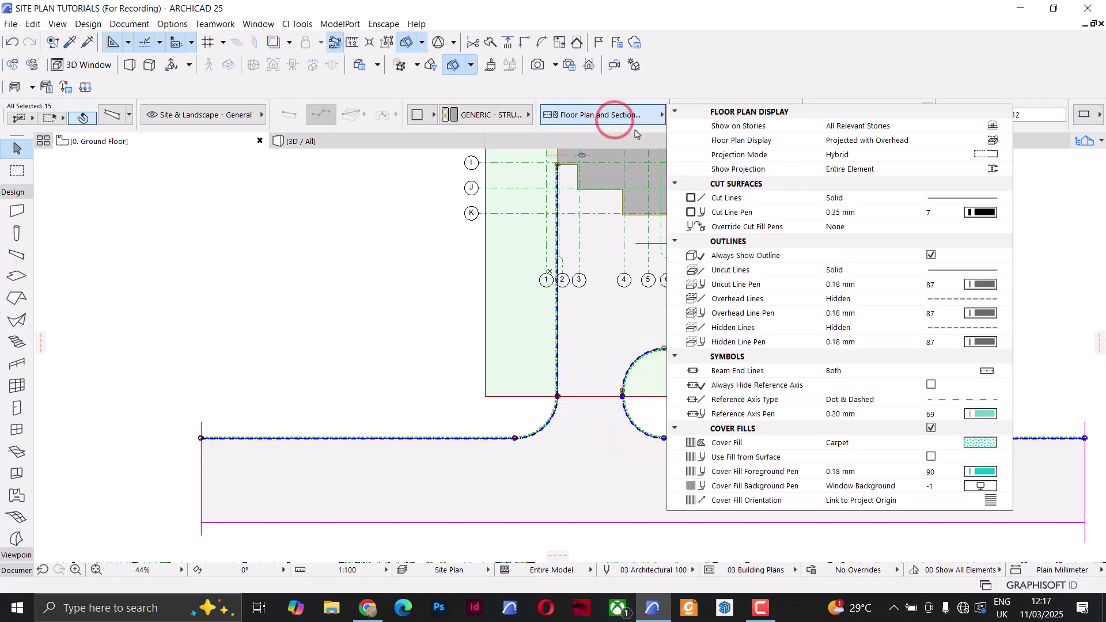
click(995, 127)
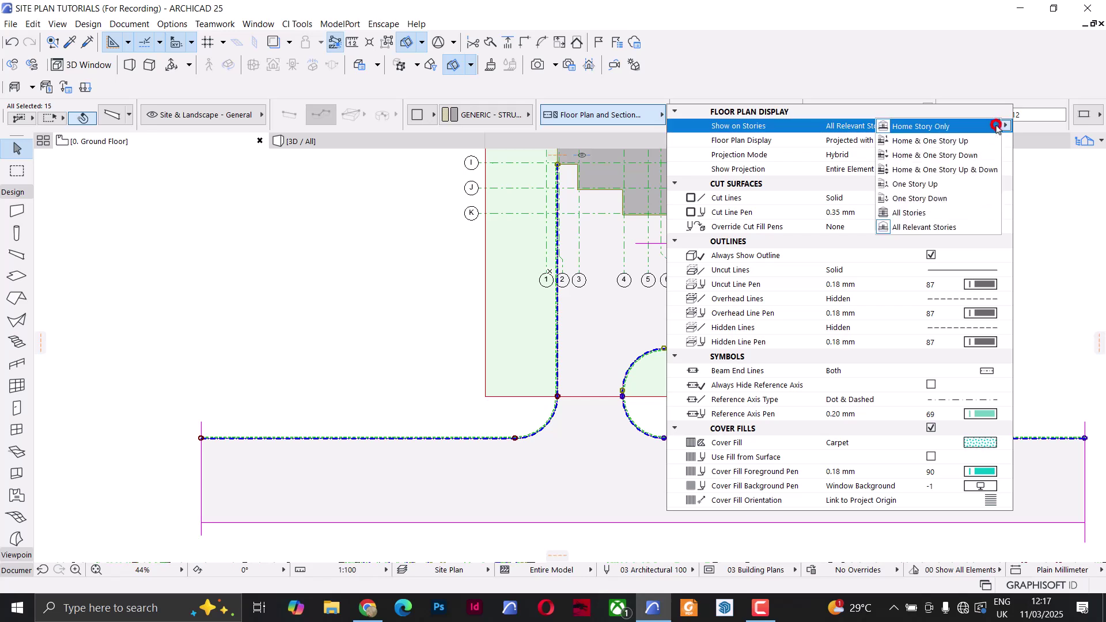
click(920, 127)
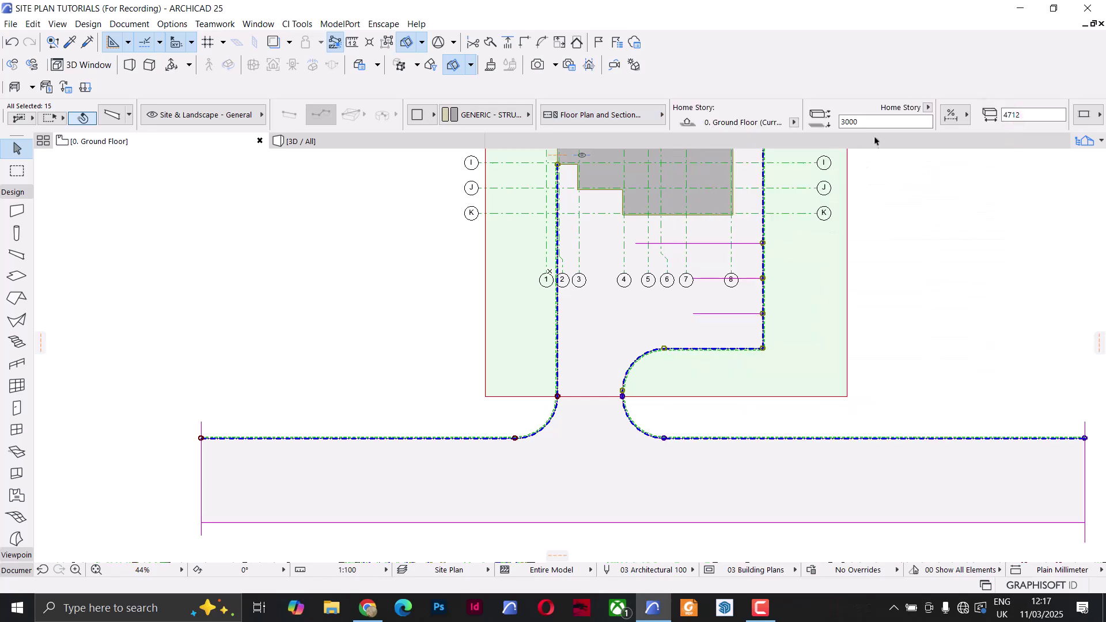
click(875, 119)
click(370, 141)
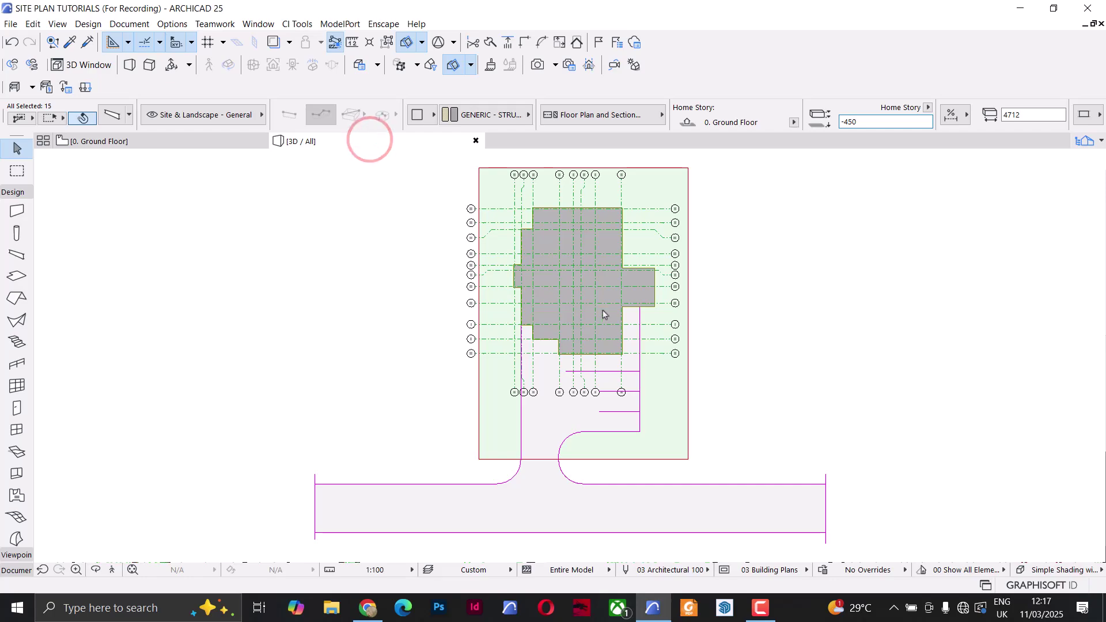
scroll(678, 397, up, 6)
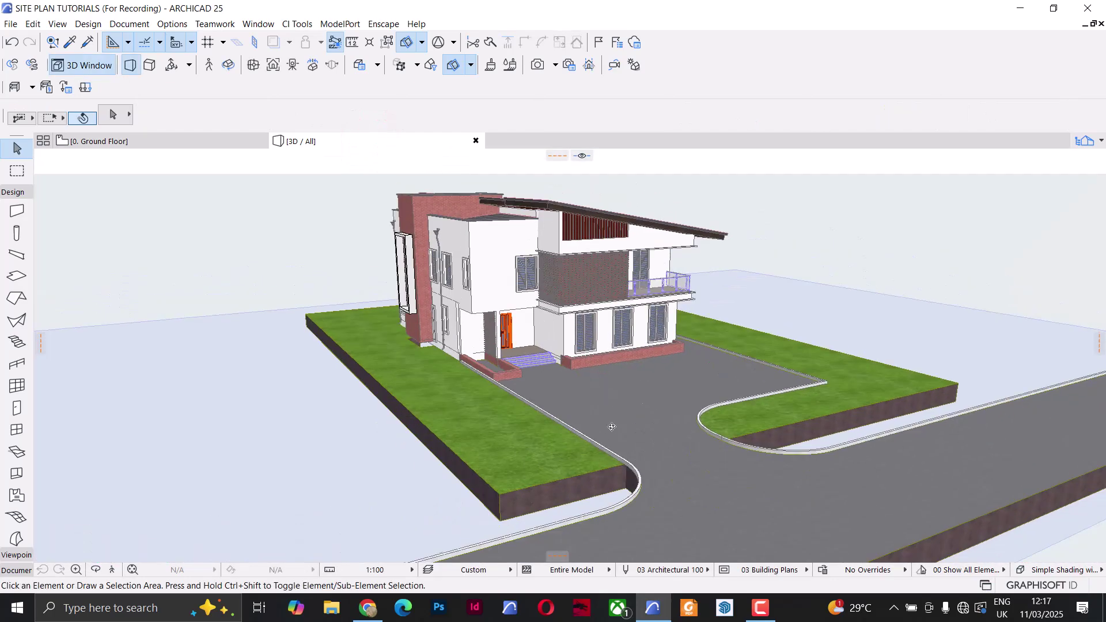
scroll(678, 397, down, 10)
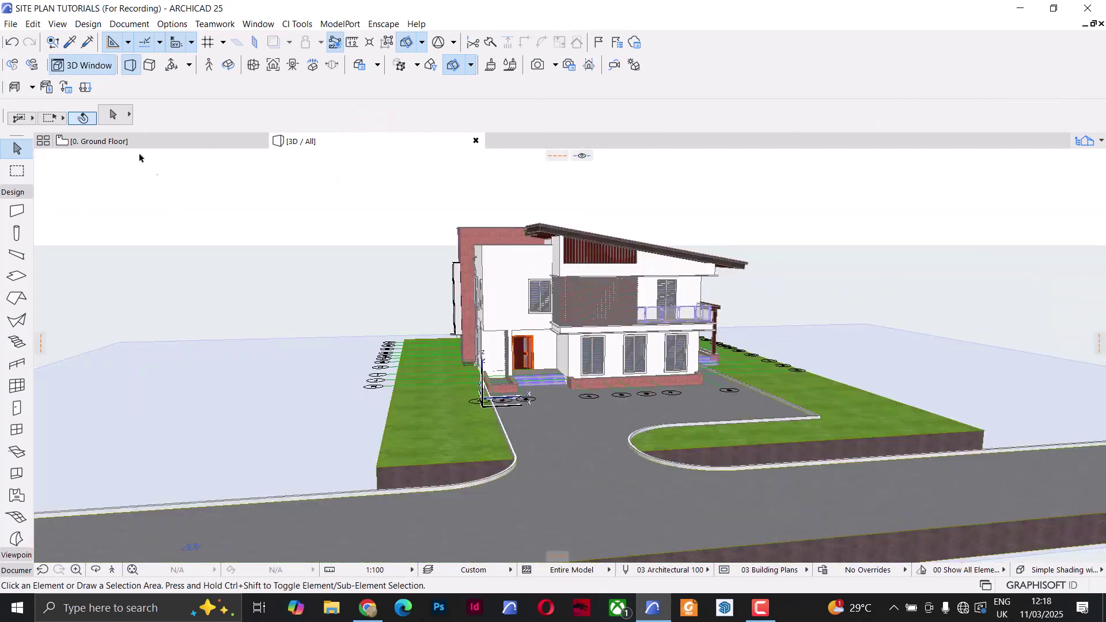
click(137, 141)
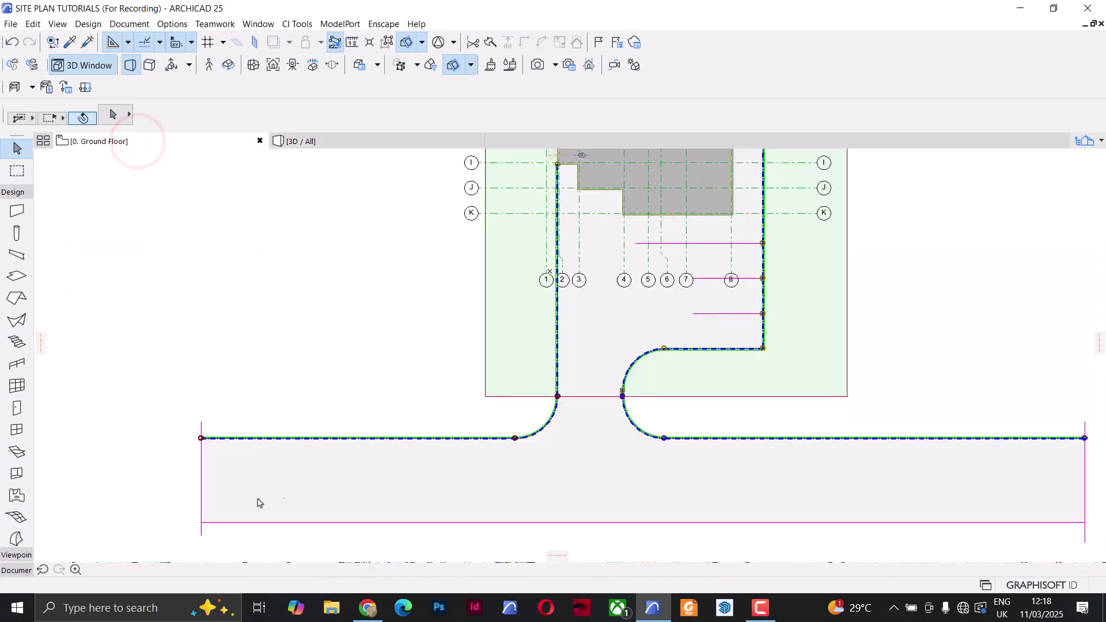
Clear the selection and start a dimension at the building corner at grid 8/A
click(346, 349)
scroll(377, 306, down, 2)
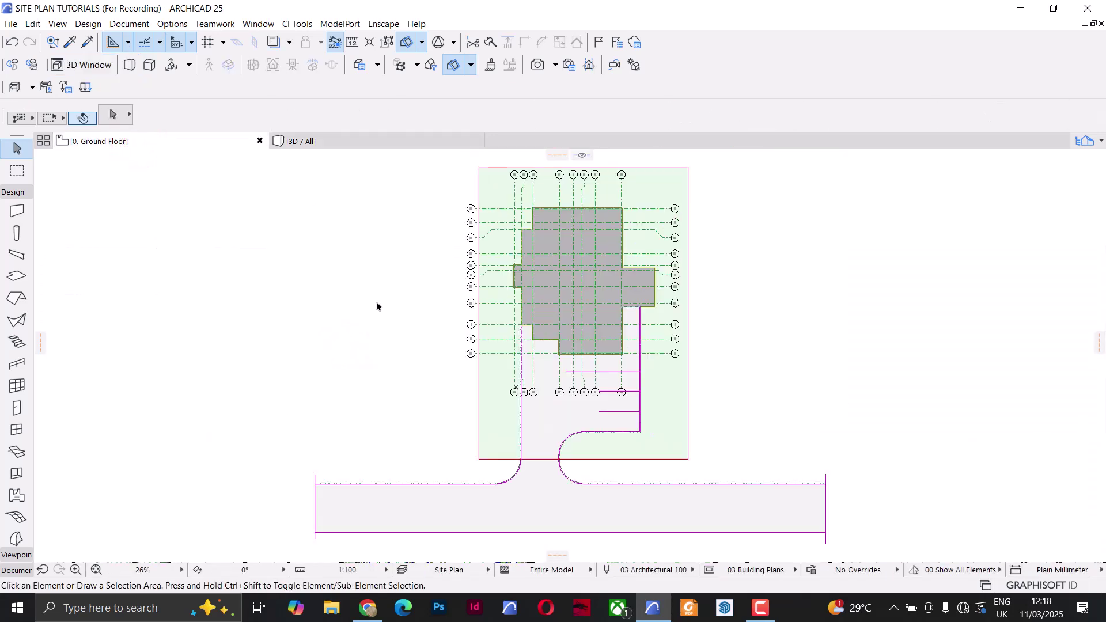
click(709, 26)
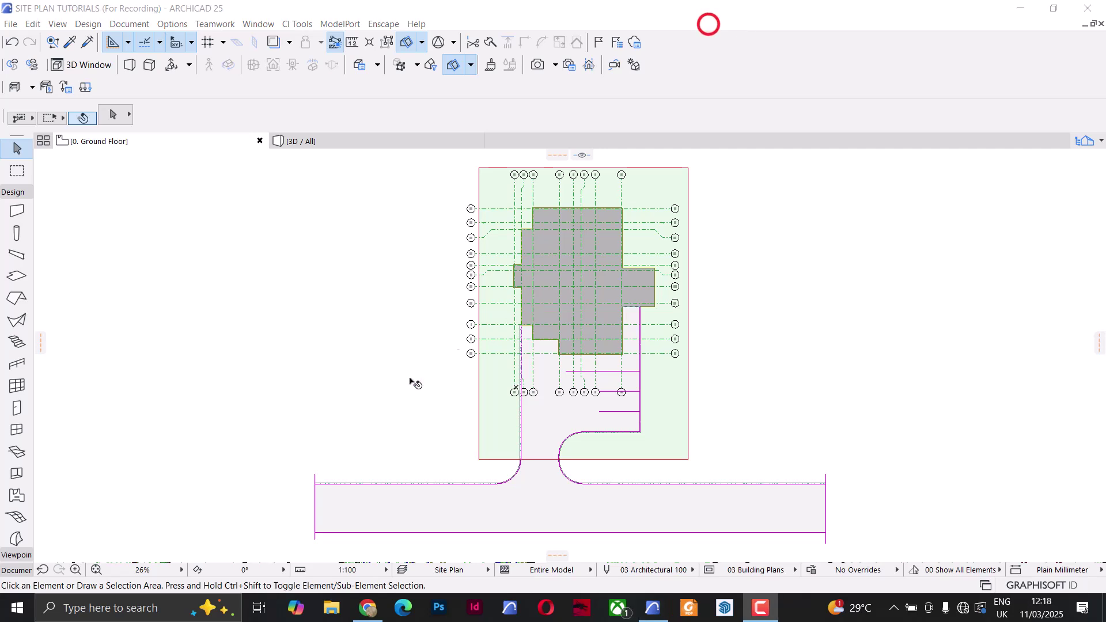
click(357, 400)
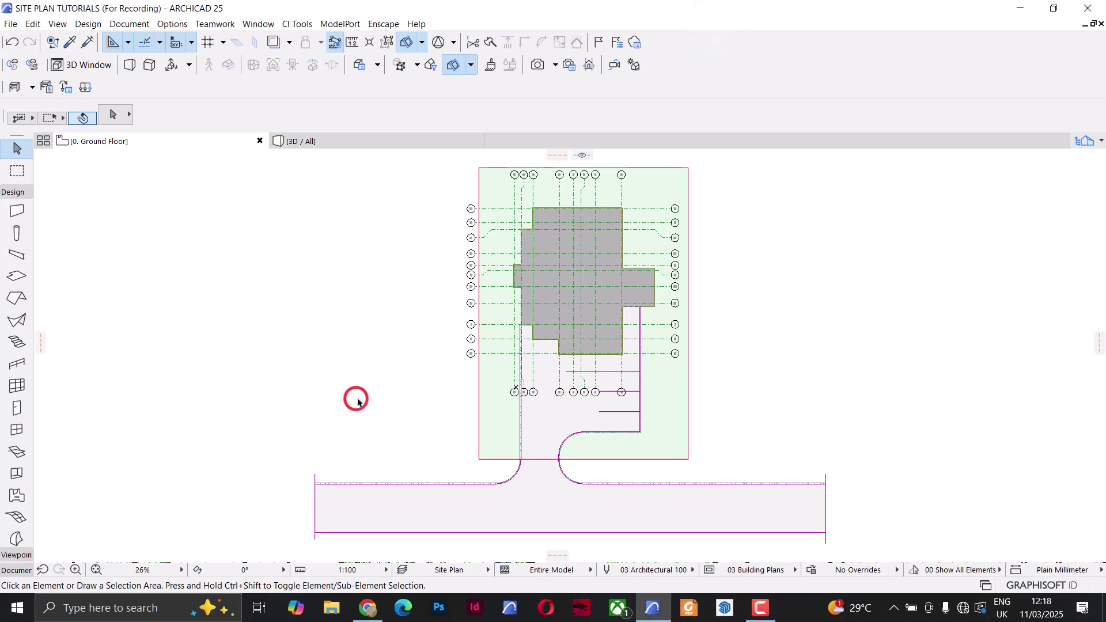
click(7, 193)
click(8, 222)
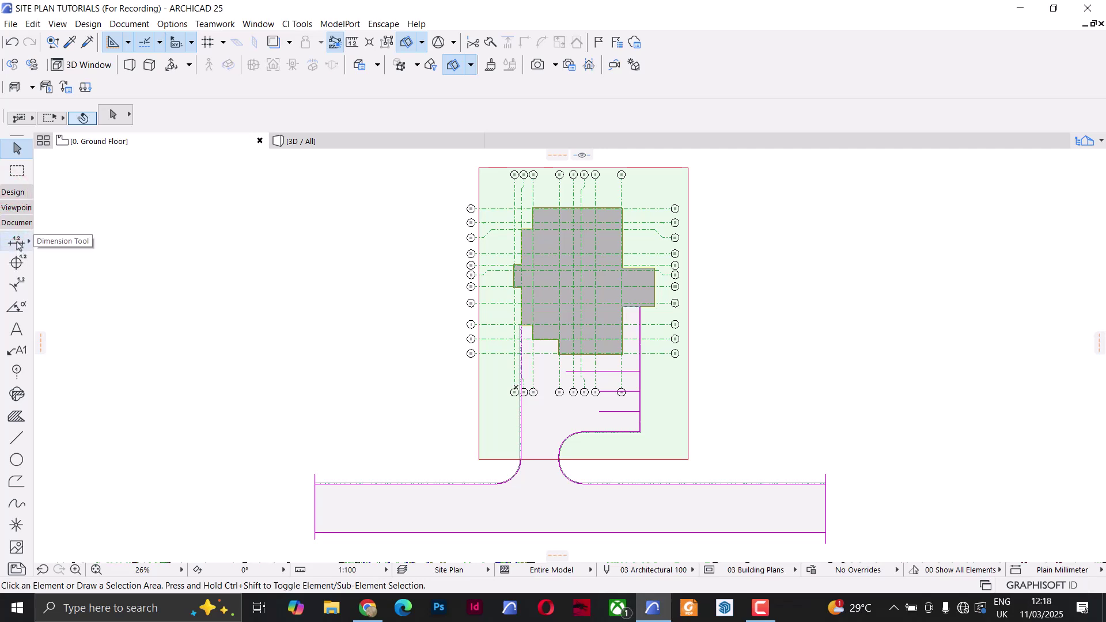
click(17, 242)
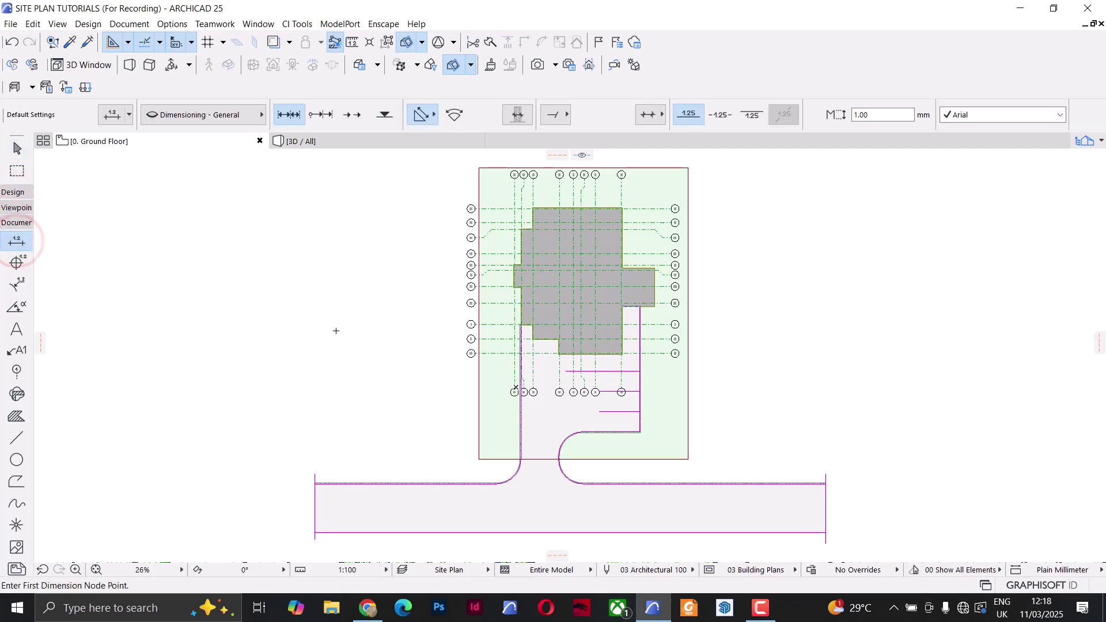
scroll(619, 210, up, 7)
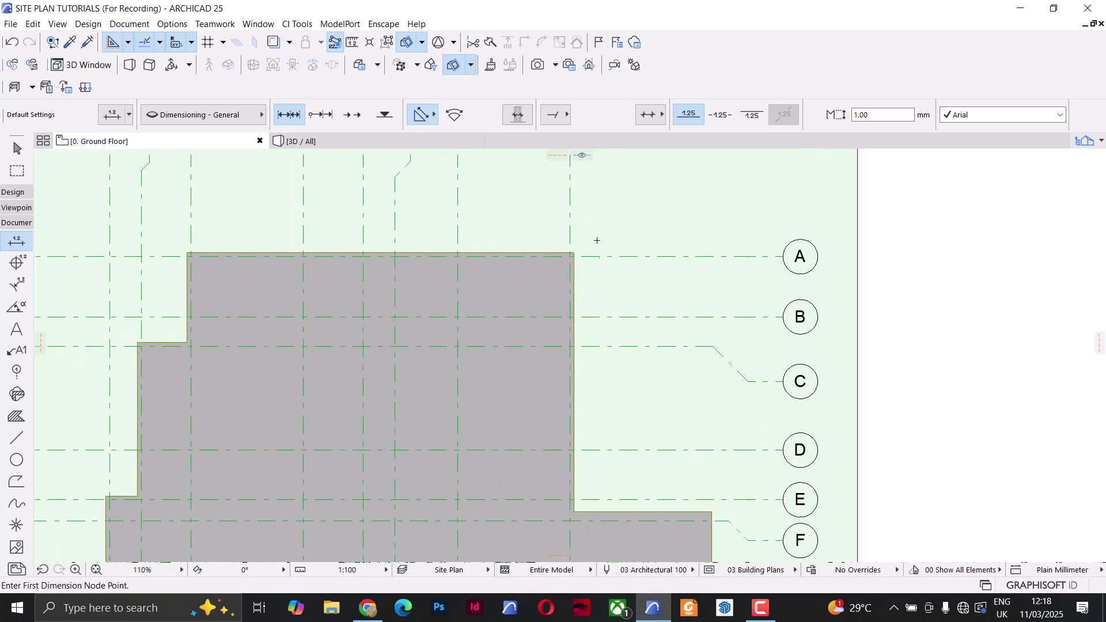
scroll(576, 347, up, 2)
click(555, 364)
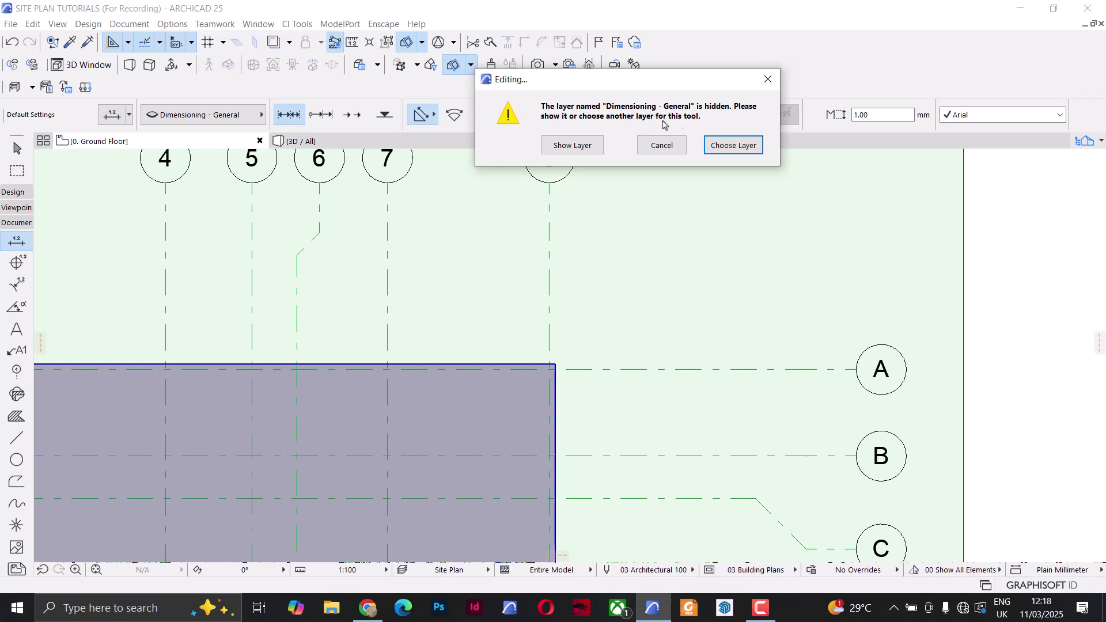
Assign new dimensions to the visible Dimensioning - Site layer
click(720, 146)
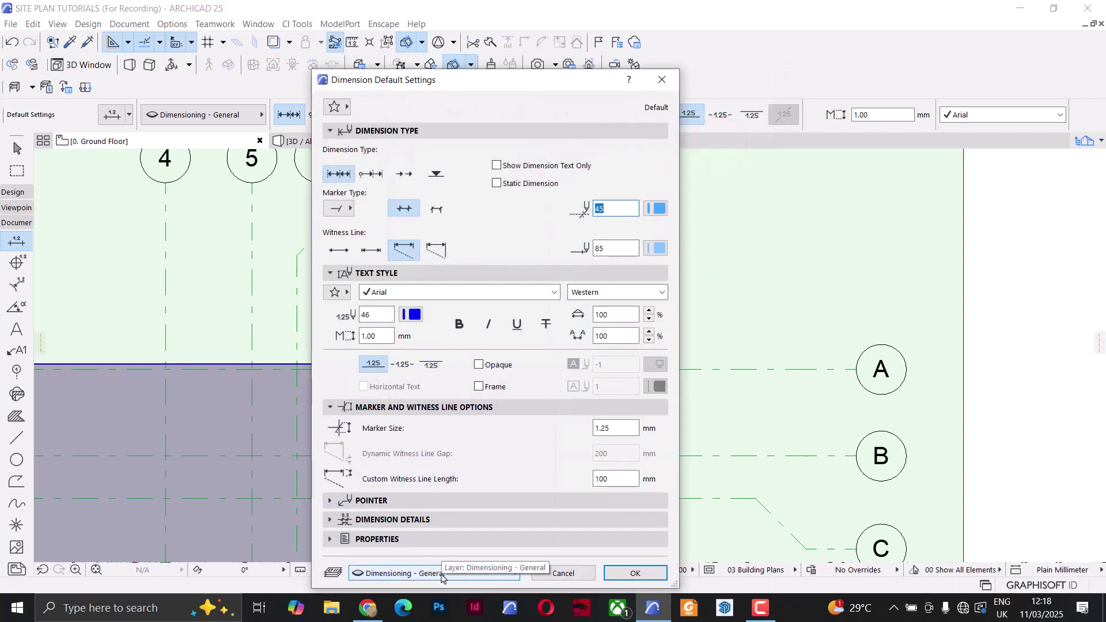
click(442, 573)
scroll(606, 403, down, 5)
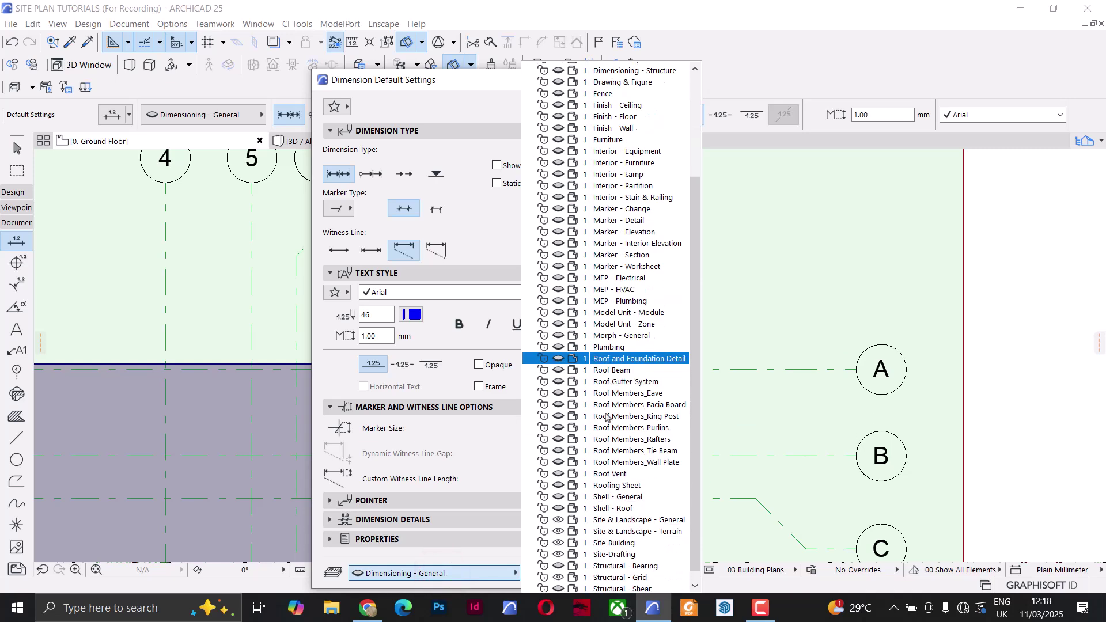
scroll(606, 369, up, 5)
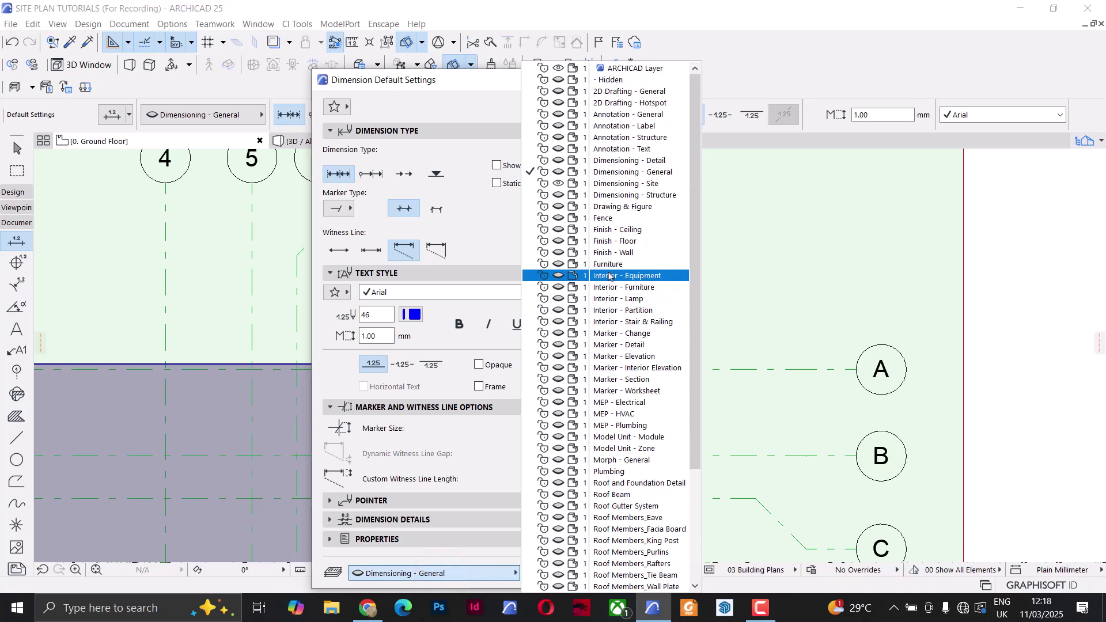
click(627, 184)
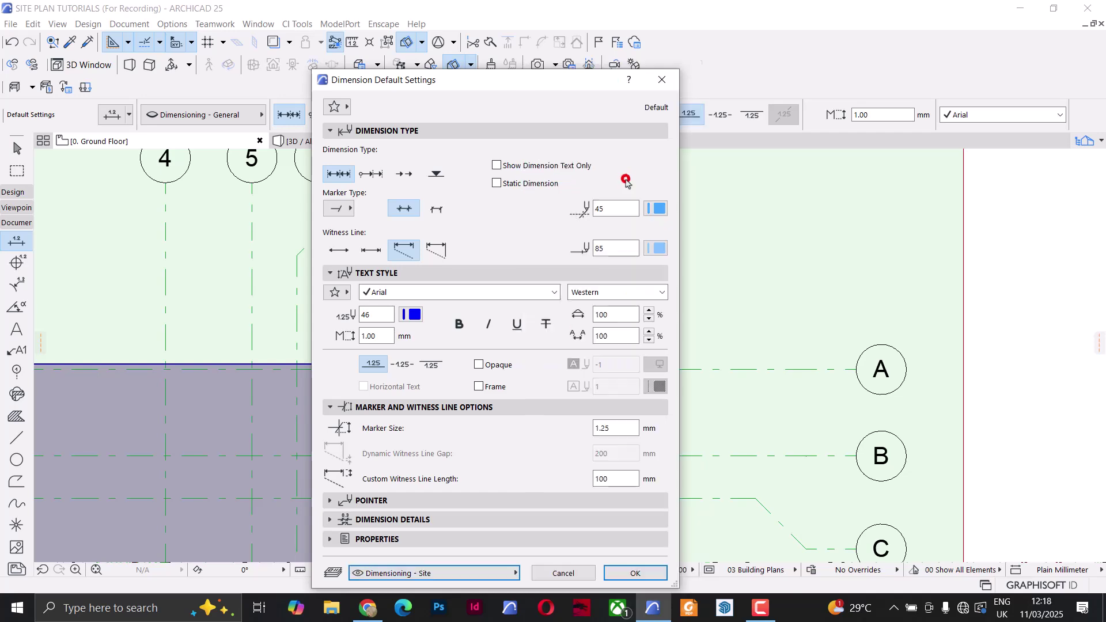
click(639, 573)
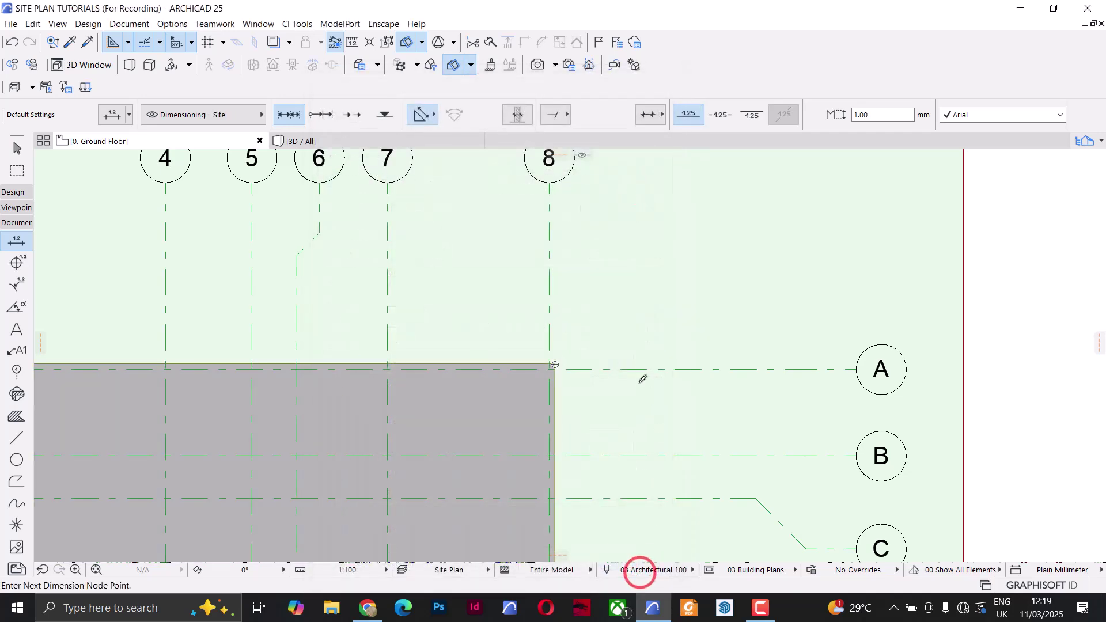
Place the 4,942 dimension between the building and the site boundary
scroll(628, 306, down, 2)
click(859, 209)
click(669, 265)
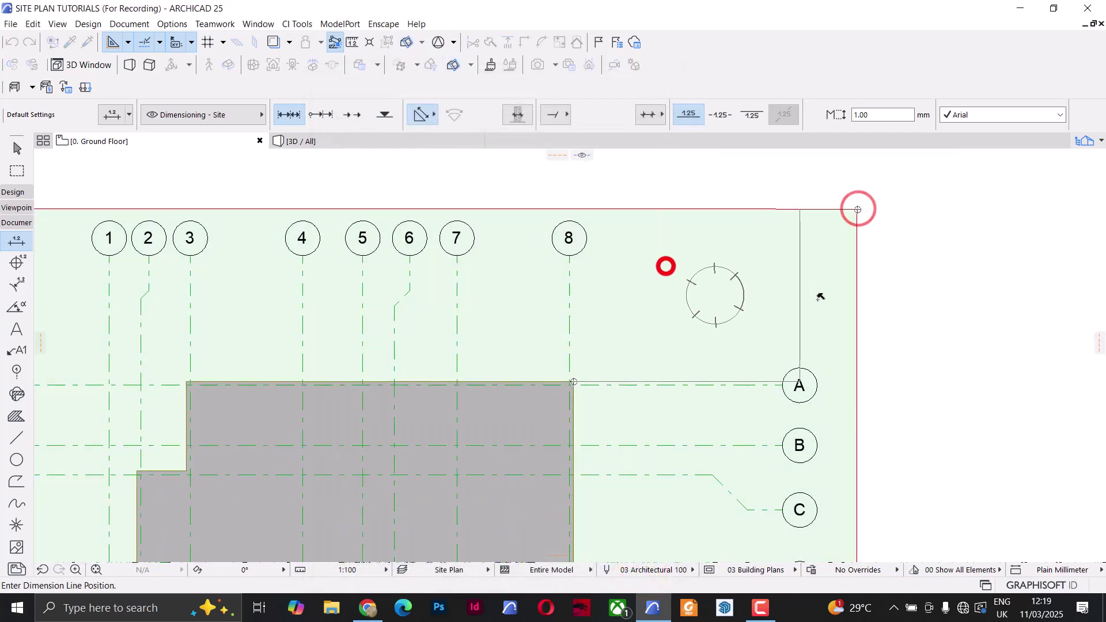
click(855, 300)
click(526, 379)
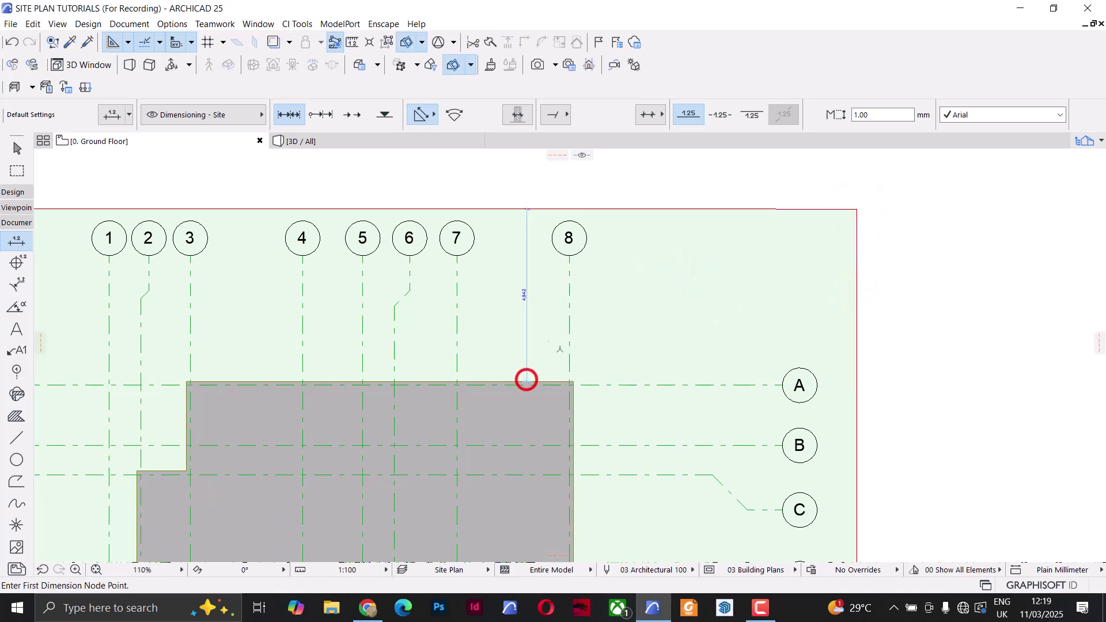
key(Escape)
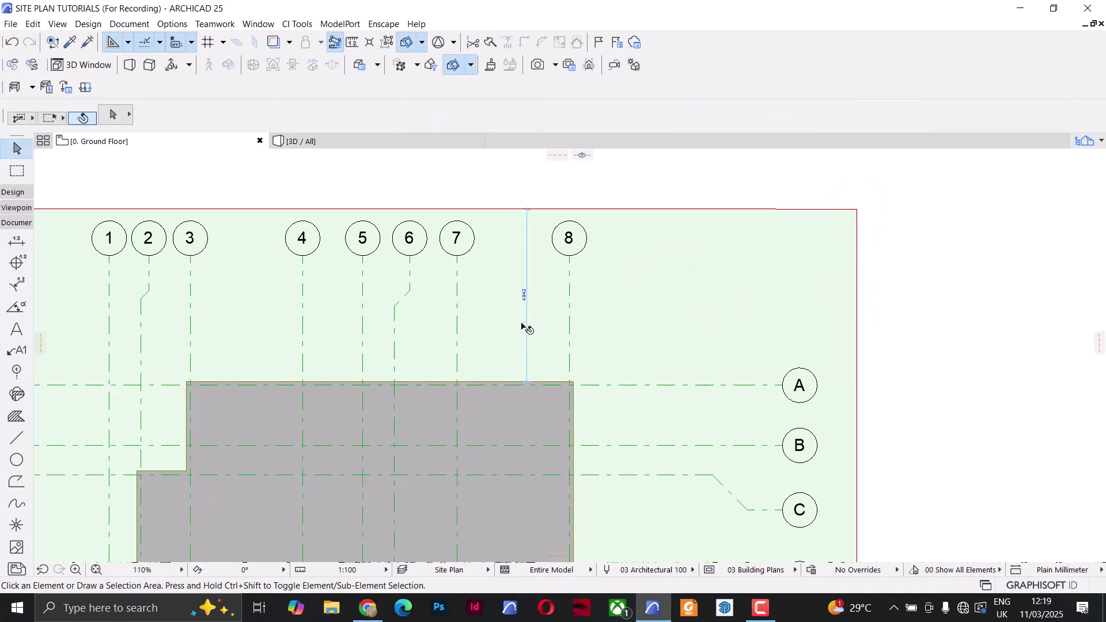
Set the 4,942 dimension's text height to 5
click(527, 312)
click(879, 114)
text(5)
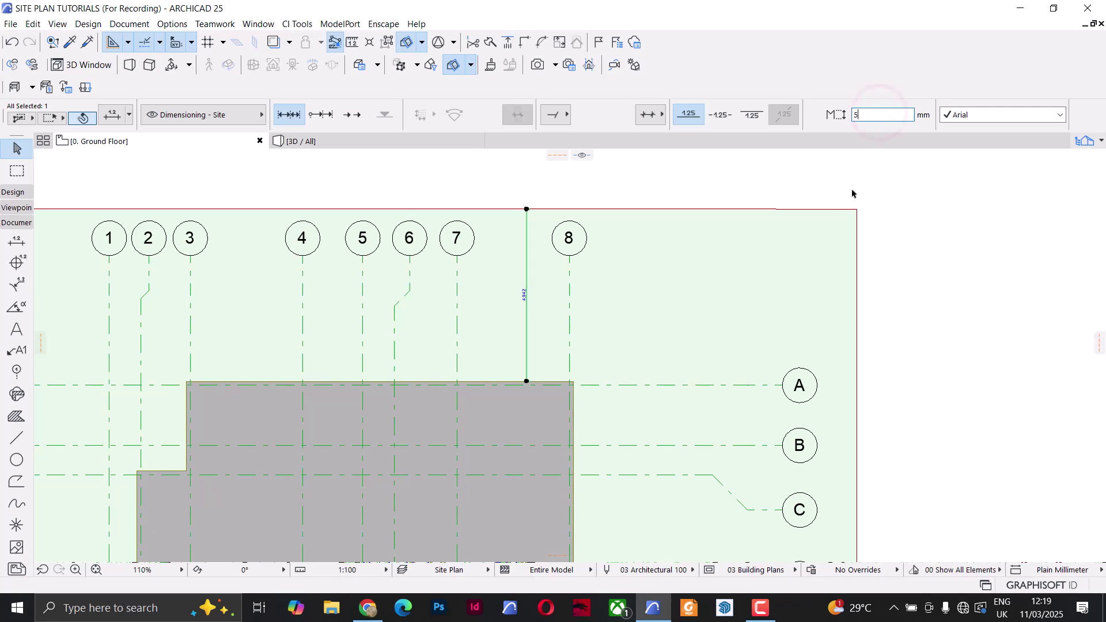
key(Return)
key(Escape)
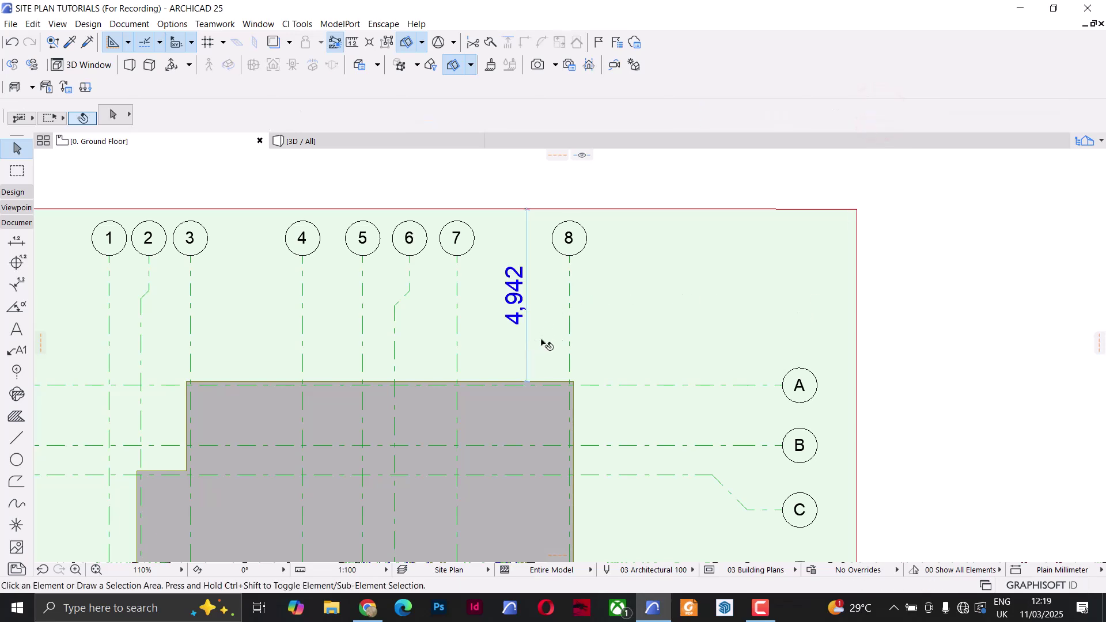
scroll(625, 206, down, 7)
scroll(594, 219, up, 6)
Dimension the 8,141 distance from the building corner to the site boundary
alt+click(606, 294)
scroll(662, 330, up, 4)
scroll(631, 311, down, 3)
click(627, 312)
click(911, 306)
double_click(785, 267)
scroll(684, 350, down, 4)
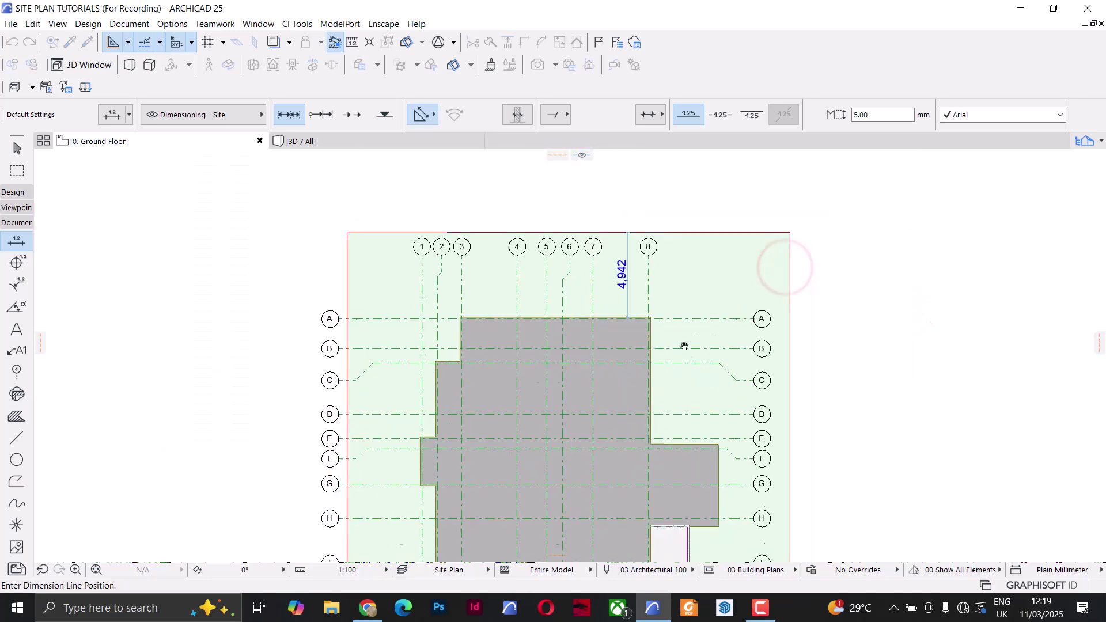
click(673, 396)
Add the 12,973 dimension from the building corner to the road edge and reposition it
middle_drag(663, 548, 696, 225)
scroll(698, 296, up, 1)
scroll(637, 240, up, 5)
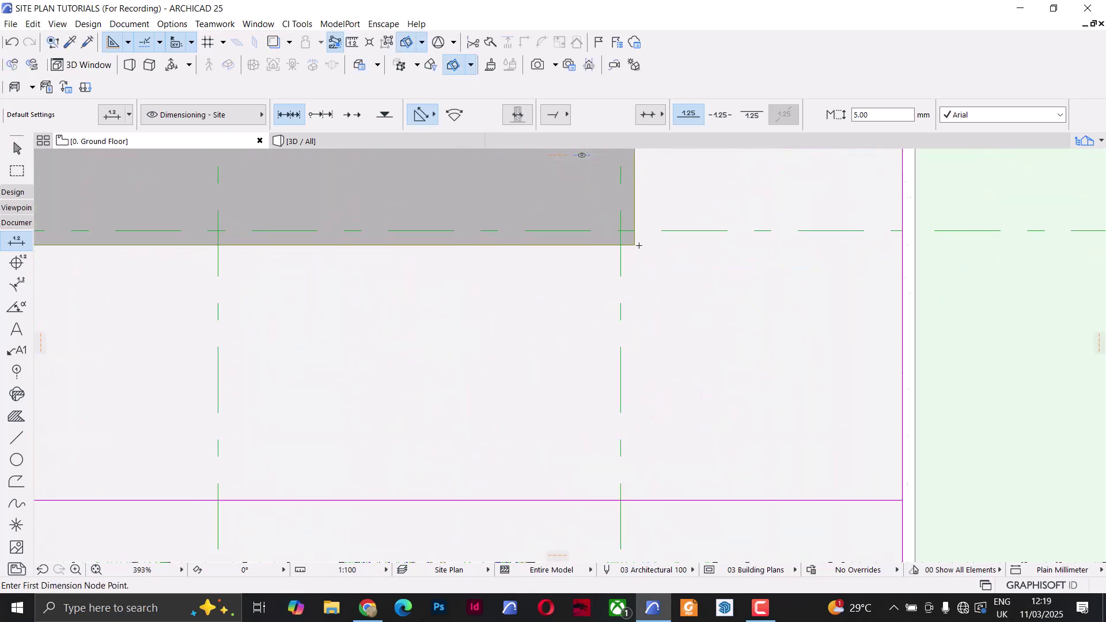
click(635, 241)
scroll(672, 382, down, 3)
click(669, 387)
scroll(657, 403, down, 2)
double_click(659, 380)
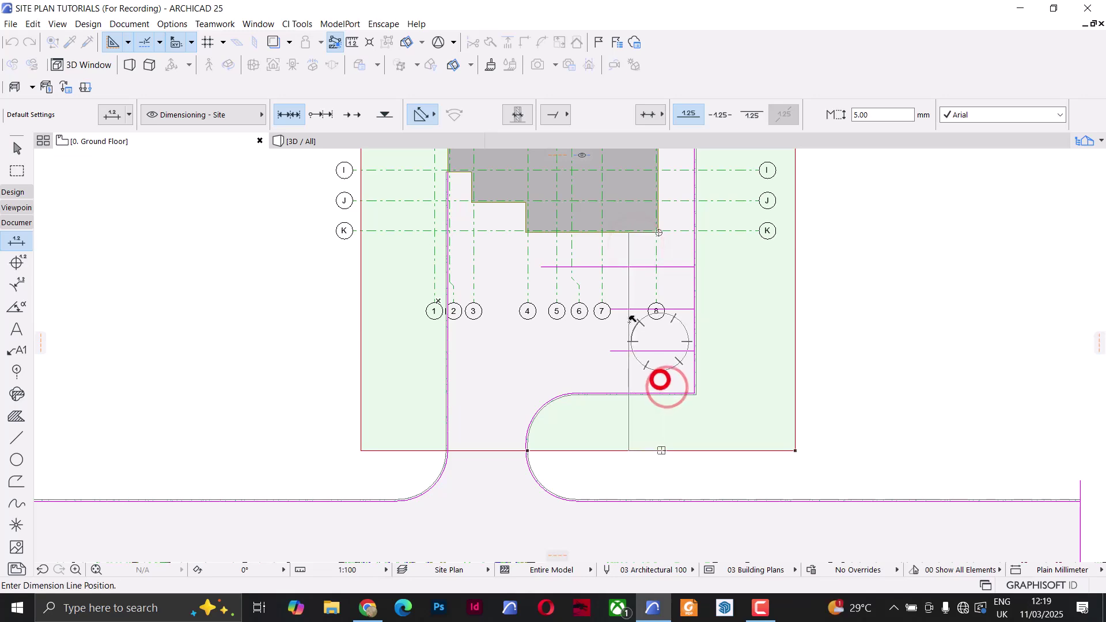
click(623, 321)
key(Escape)
click(624, 378)
key(ctrl+d)
click(624, 378)
click(638, 378)
key(Escape)
Dimension the 4,251 distance from the building corner to the left site edge
scroll(639, 380, down, 4)
middle_drag(632, 353, 626, 387)
scroll(627, 387, up, 4)
alt+click(645, 444)
scroll(640, 433, down, 3)
scroll(545, 257, up, 7)
scroll(551, 270, up, 4)
click(504, 294)
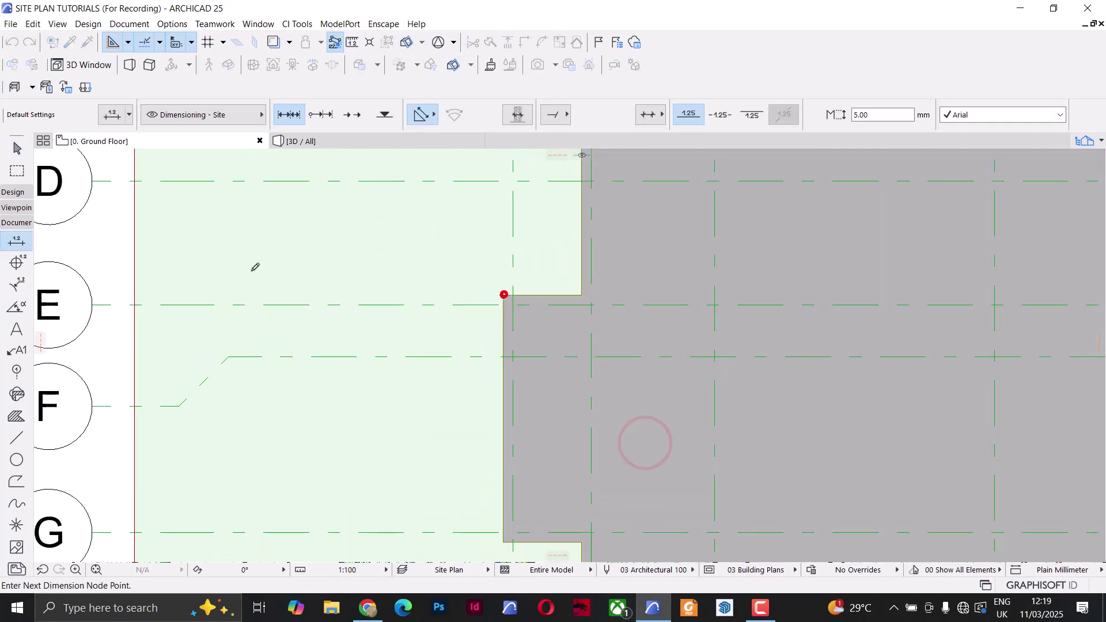
click(133, 290)
double_click(327, 325)
click(337, 335)
scroll(396, 336, down, 2)
scroll(408, 324, down, 1)
middle_drag(389, 351, 395, 321)
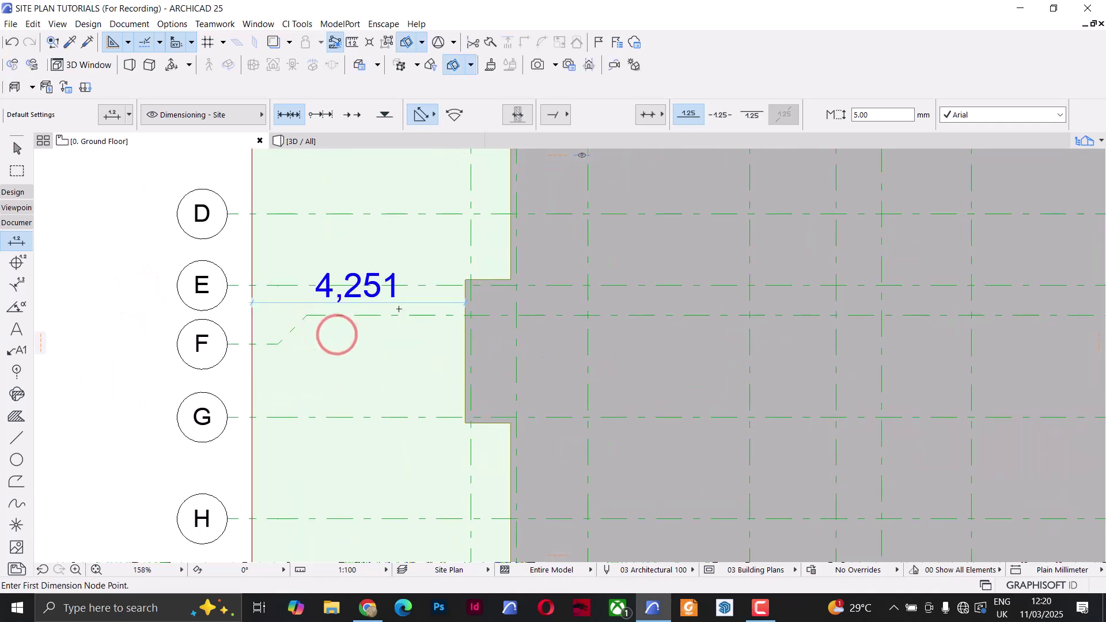
Move the 4,251 dimension lower and centre the whole site in view
key(Escape)
click(416, 301)
key(ctrl+d)
click(417, 301)
click(415, 379)
scroll(484, 288, down, 6)
scroll(480, 288, down, 3)
scroll(521, 200, down, 2)
middle_drag(521, 200, 567, 178)
scroll(585, 205, up, 2)
click(718, 33)
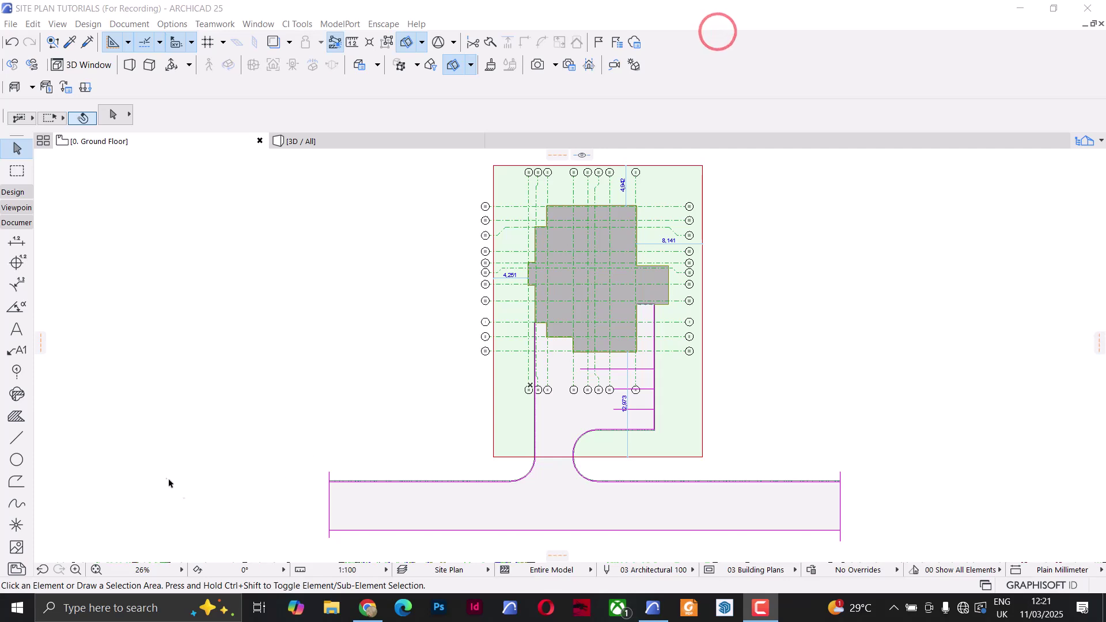
Place an ACCESS ROAD text block across the road on the Site-Drafting layer
click(208, 328)
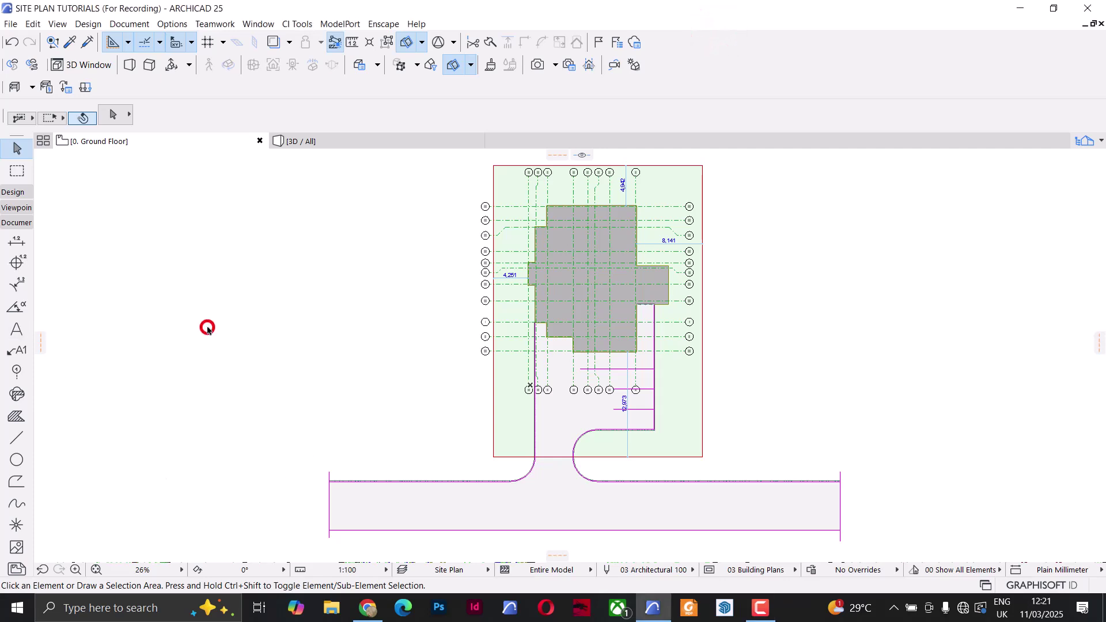
click(18, 330)
scroll(488, 497, up, 3)
middle_drag(488, 497, 428, 418)
click(428, 418)
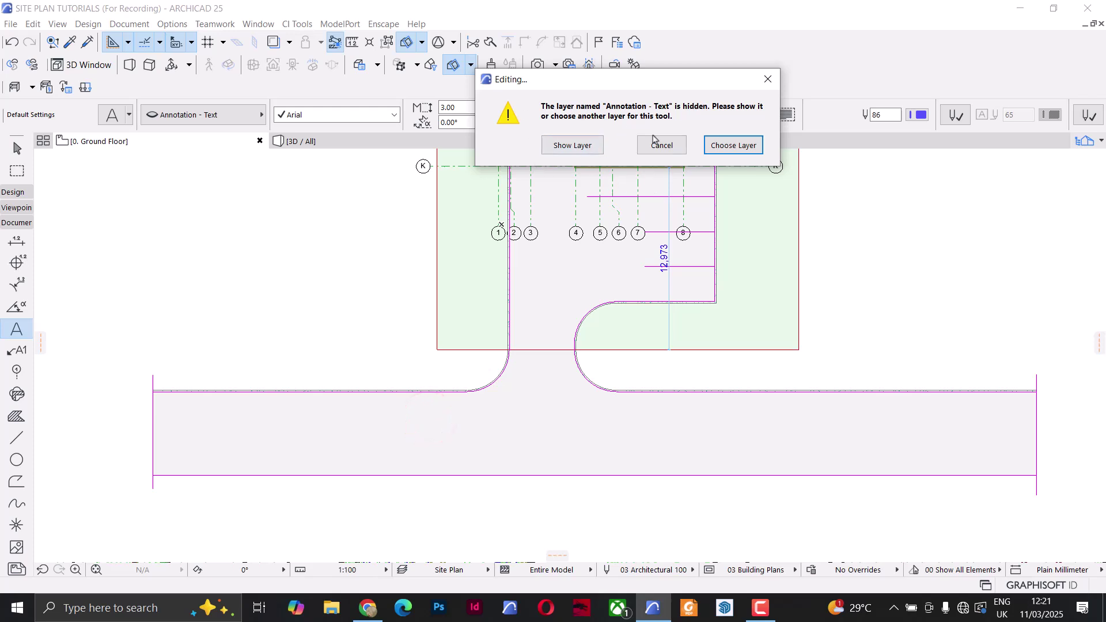
click(723, 146)
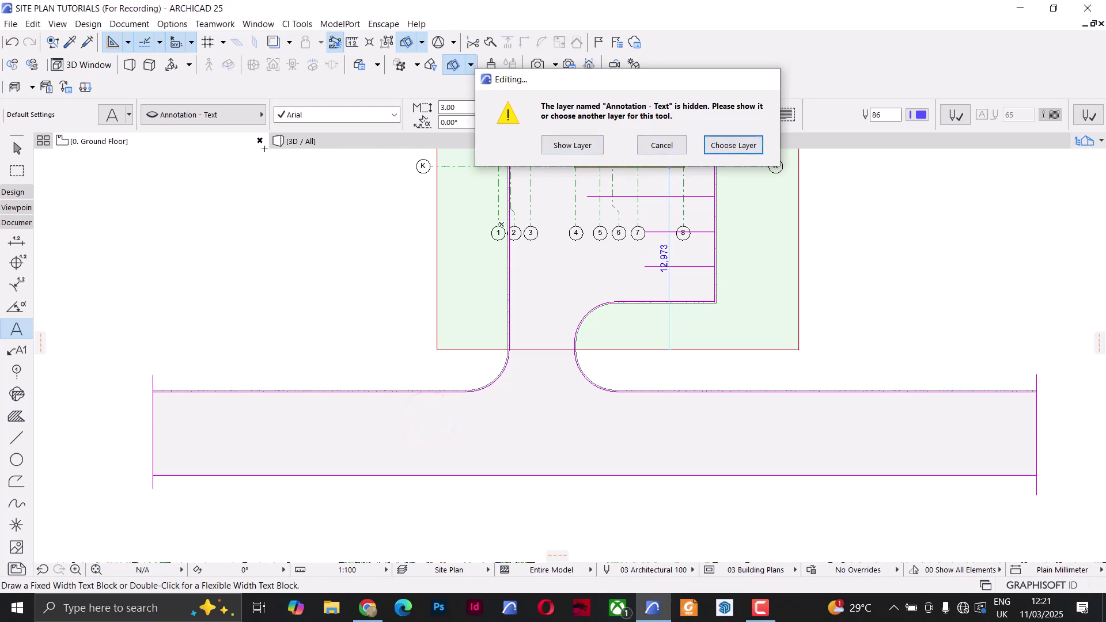
click(185, 118)
scroll(396, 405, down, 5)
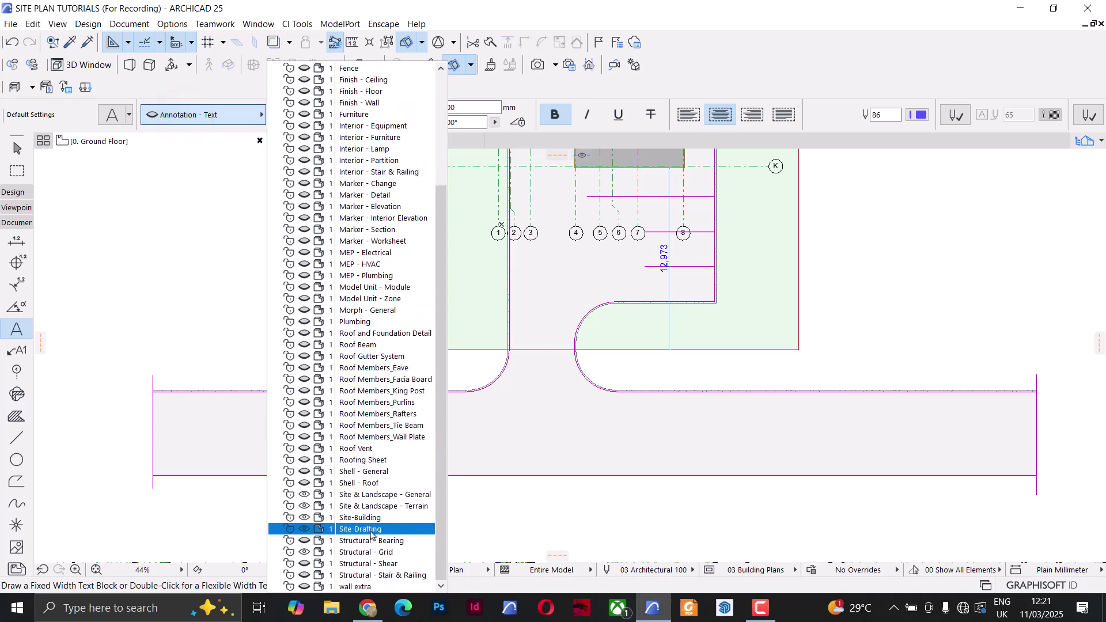
click(363, 529)
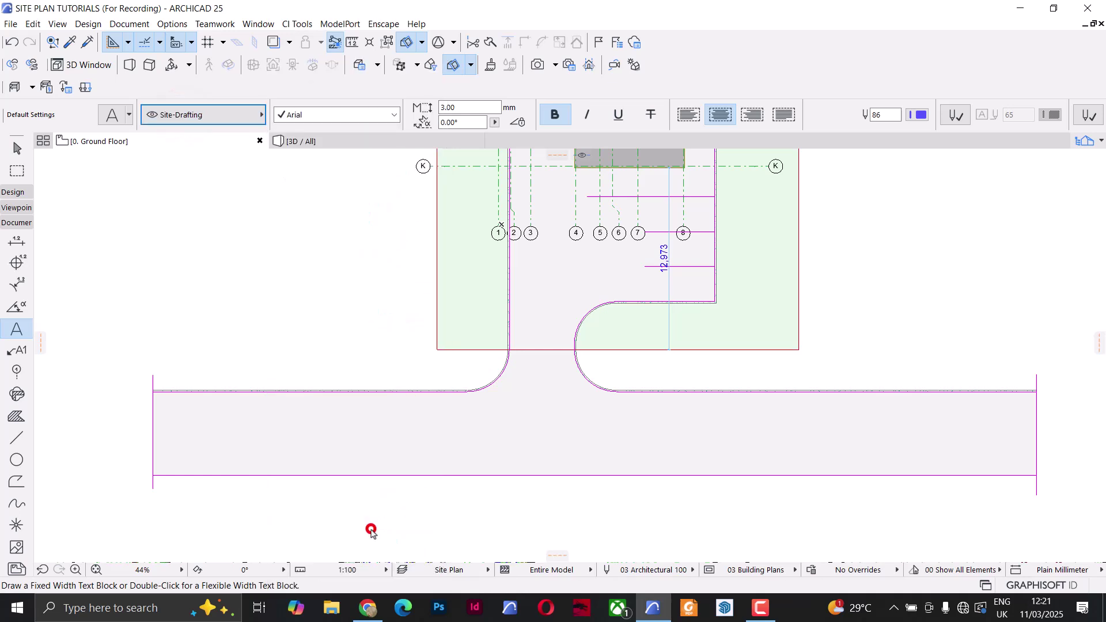
click(420, 425)
click(747, 445)
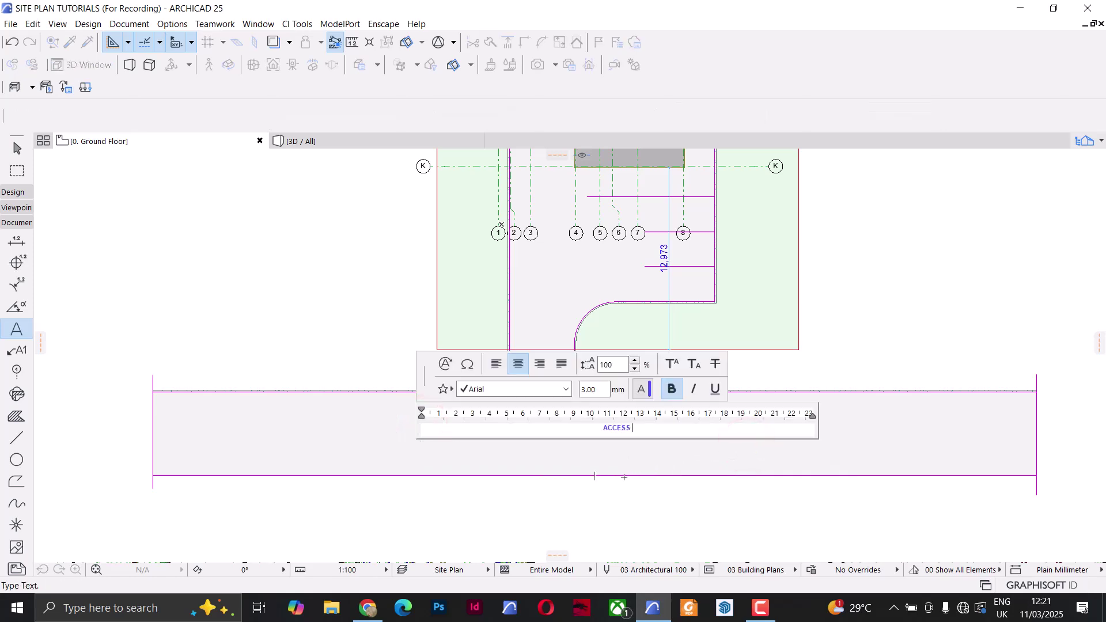
click(637, 496)
Make the ACCESS ROAD text 10 mm high with a centre anchor
click(591, 426)
click(110, 115)
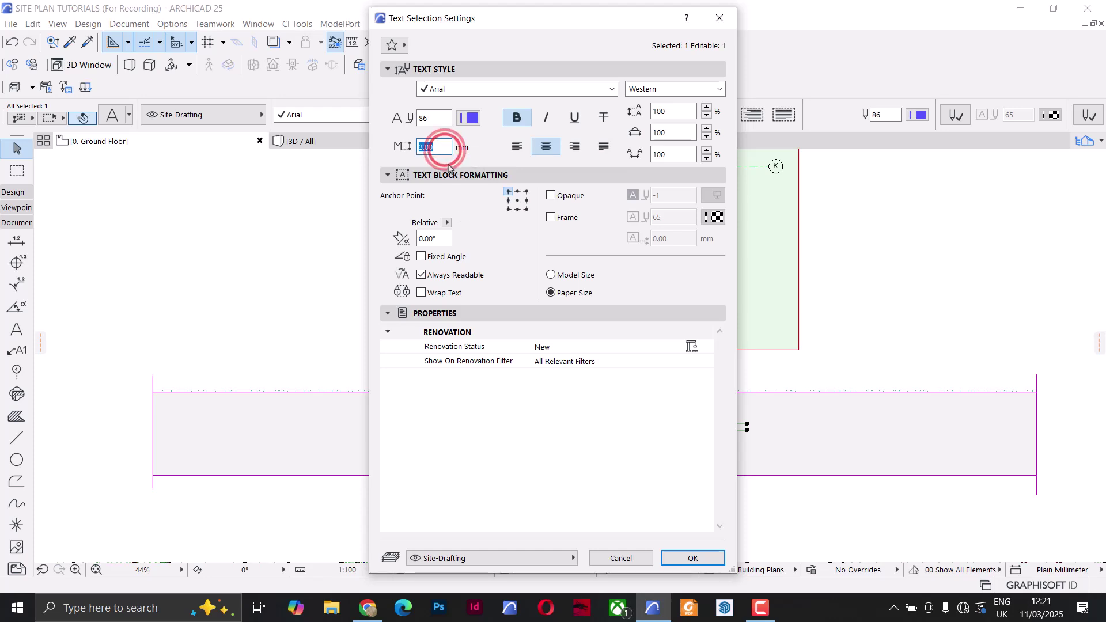
text(5)
click(517, 201)
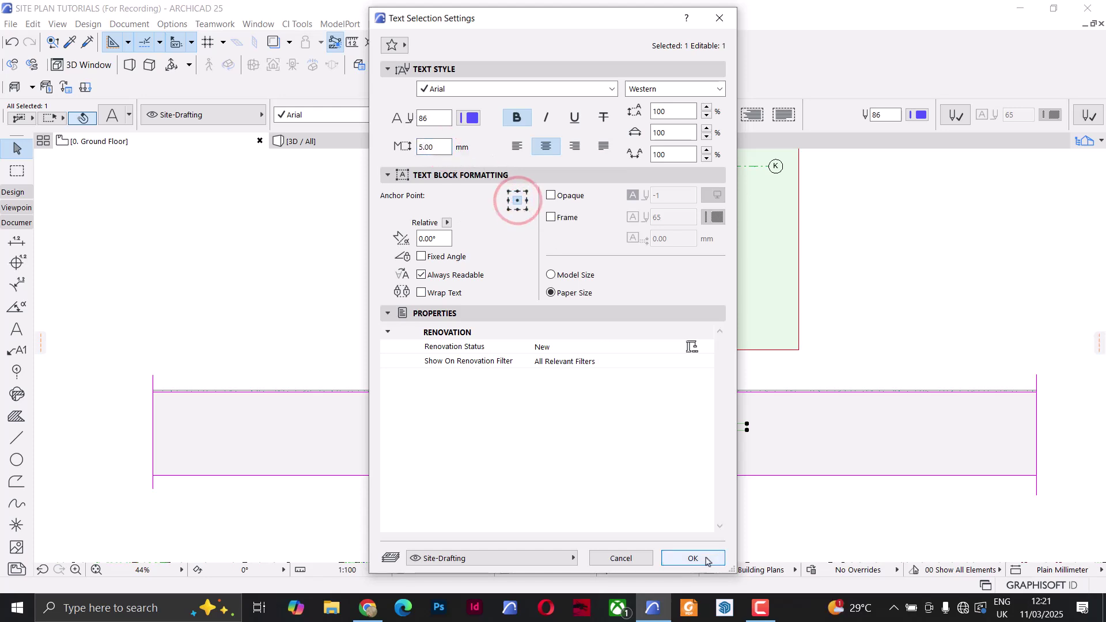
click(696, 559)
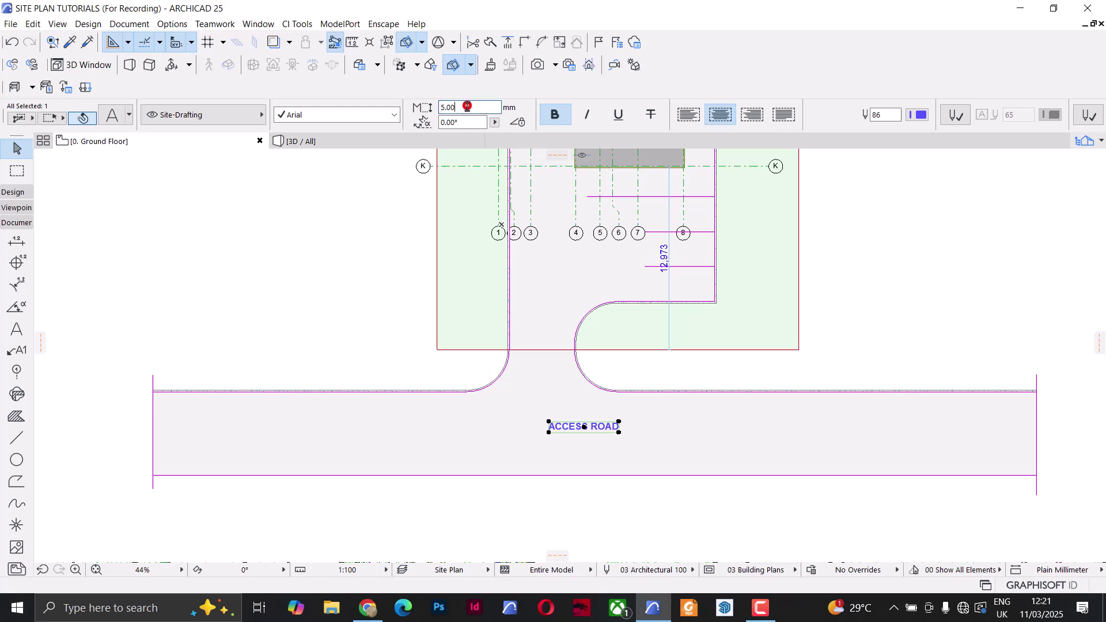
text(10)
key(Return)
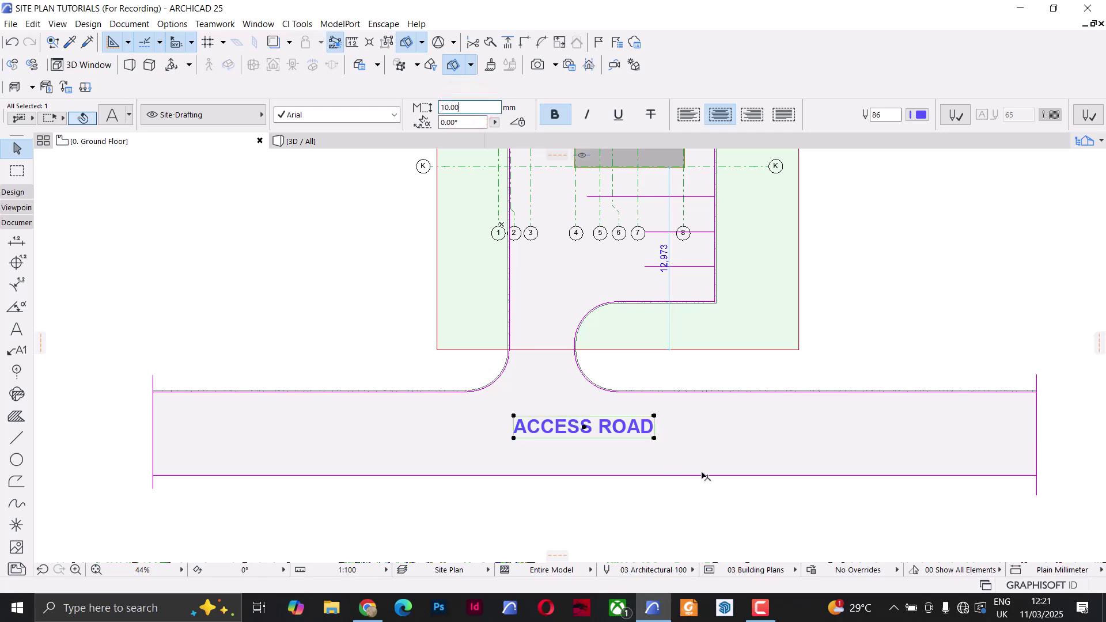
scroll(603, 459, down, 5)
Move the ACCESS ROAD label slightly lower in the road
click(577, 504)
click(577, 514)
key(Escape)
Dimension the site's right boundary, measuring 35,990
scroll(621, 455, up, 2)
alt+click(617, 449)
middle_drag(724, 400, 715, 471)
click(697, 190)
scroll(747, 392, down, 1)
click(734, 452)
double_click(759, 388)
click(755, 365)
scroll(756, 335, up, 4)
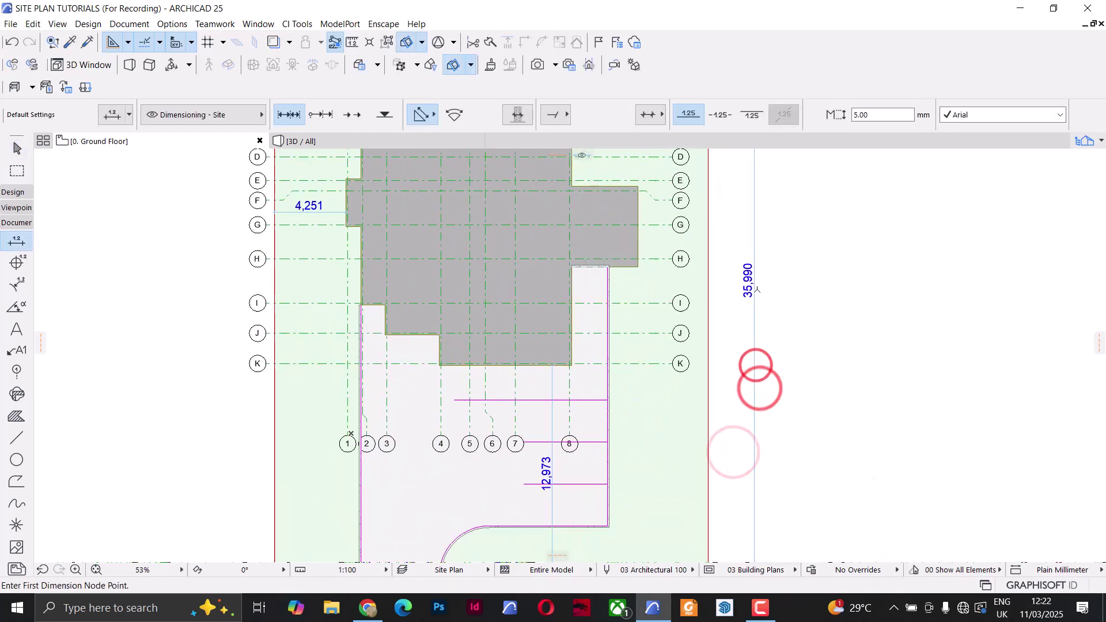
scroll(756, 294, down, 3)
Copy the ACCESS ROAD label beside the right boundary and rotate it vertical
key(Escape)
click(581, 525)
key(ctrl+shift+d)
click(581, 525)
scroll(803, 302, up, 4)
click(801, 308)
double_click(465, 107)
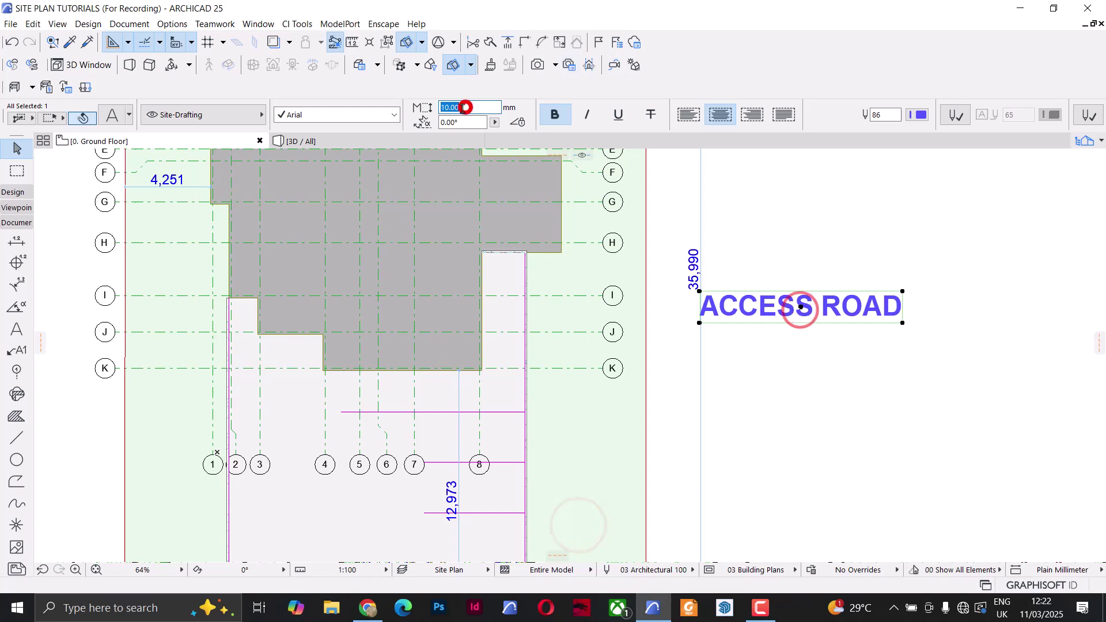
text(5)
key(Return)
key(ctrl+e)
click(801, 307)
click(879, 310)
Change the rotated copy to 35.99m and move it beside the right dimension
click(801, 238)
double_click(801, 326)
key(ctrl+a)
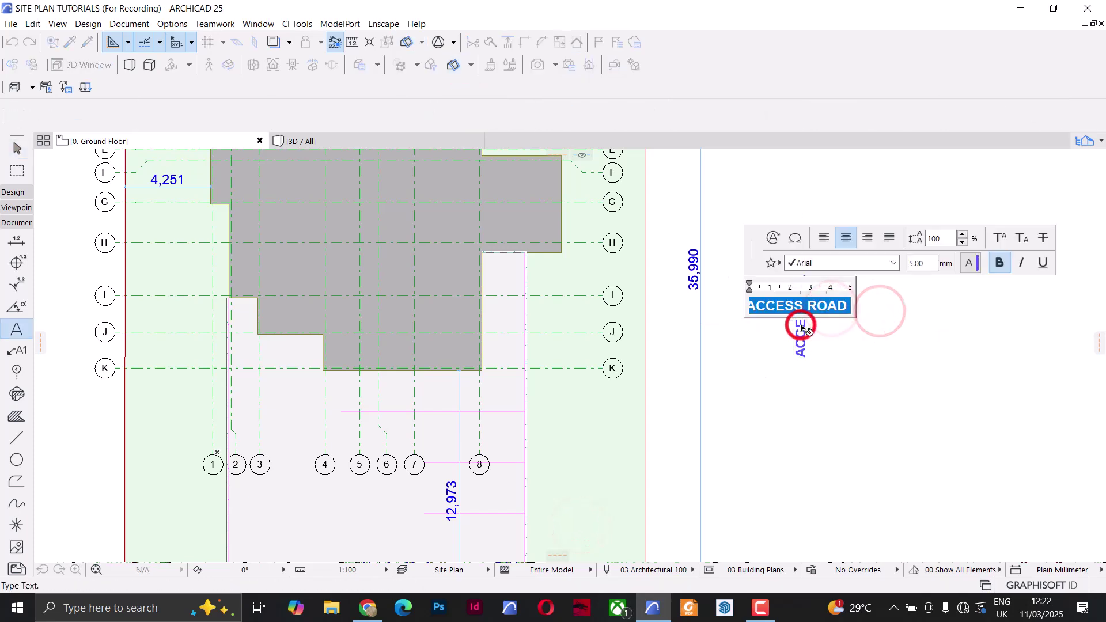
text(35.99m)
click(818, 376)
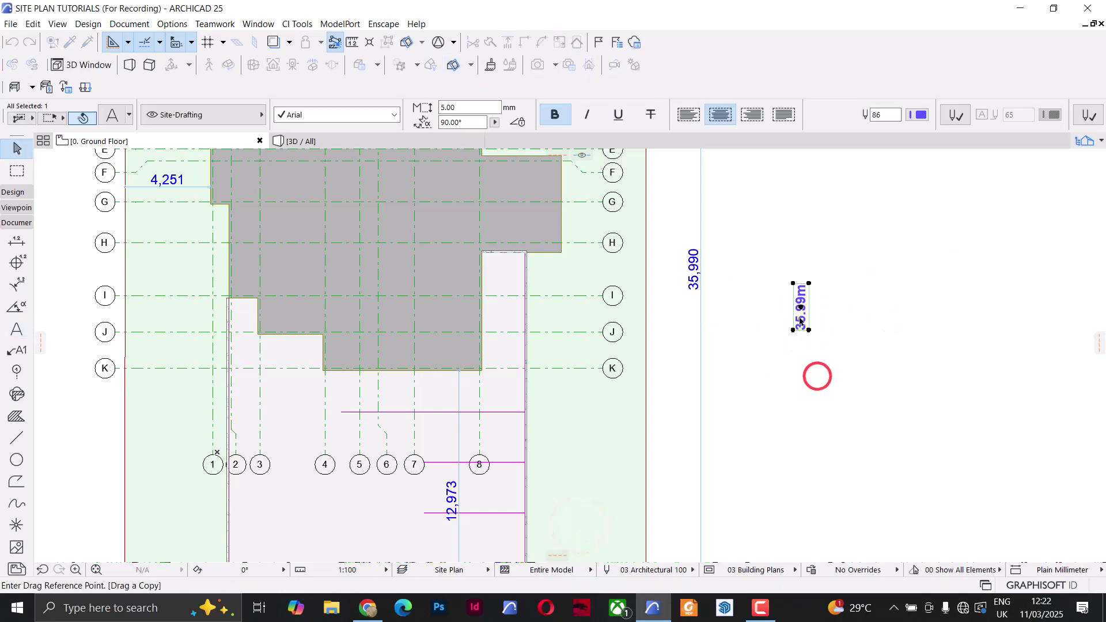
drag(800, 318, 686, 313)
click(701, 327)
Dimension the site's top boundary, measuring 25,814
scroll(806, 552, down, 3)
alt+click(746, 449)
middle_drag(747, 450, 749, 513)
click(414, 241)
click(716, 241)
click(415, 241)
double_click(567, 209)
Delete the temporary 25,814 and 35,990 boundary dimensions
click(575, 229)
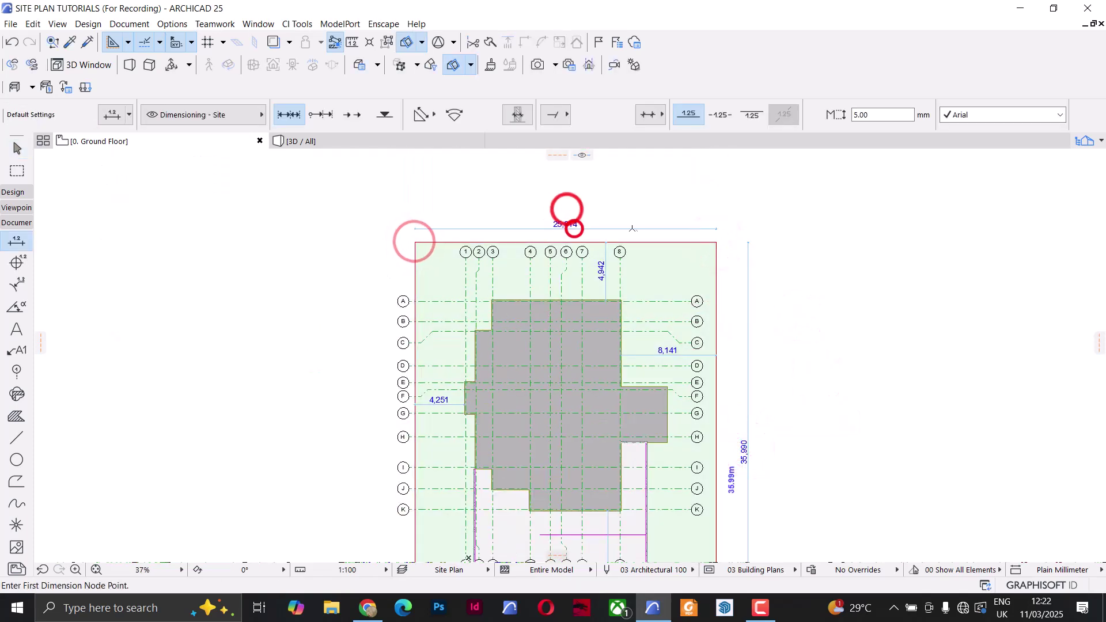
key(Escape)
click(657, 229)
shift+click(749, 321)
key(Delete)
Copy the 35.99m label above the top edge at 0° and change it to 25.81m
click(732, 478)
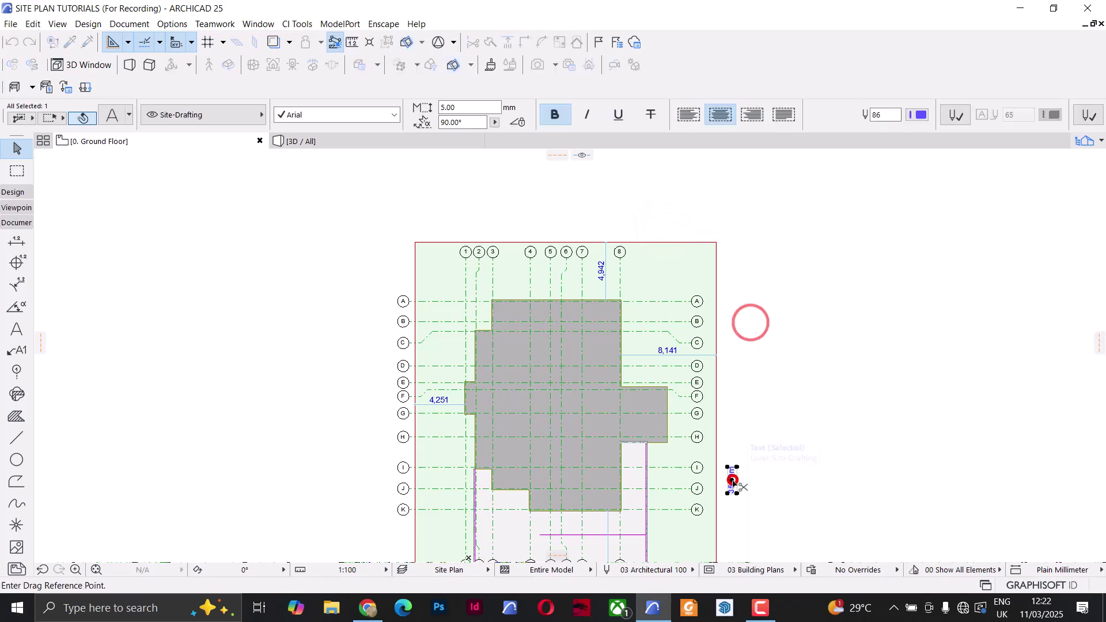
click(566, 217)
click(466, 122)
text(0)
key(Return)
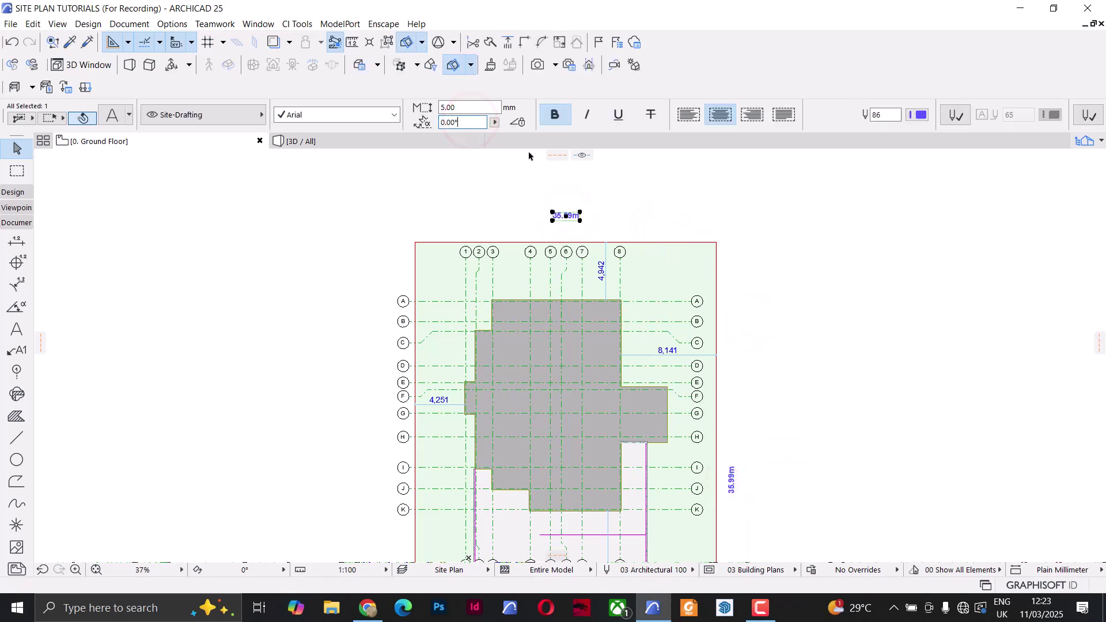
scroll(587, 230, up, 5)
double_click(580, 222)
text(25.81)
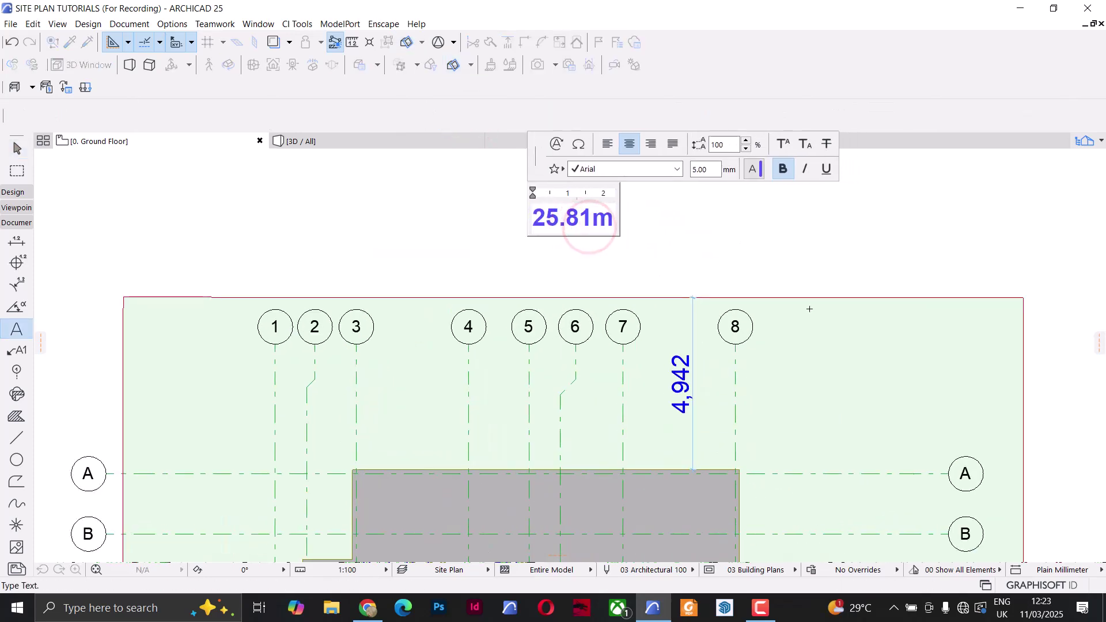
click(809, 309)
click(594, 218)
click(598, 273)
scroll(647, 210, down, 7)
scroll(735, 455, up, 3)
Copy the 35.99m label beside the site's left boundary
click(796, 433)
key(ctrl+d)
click(794, 433)
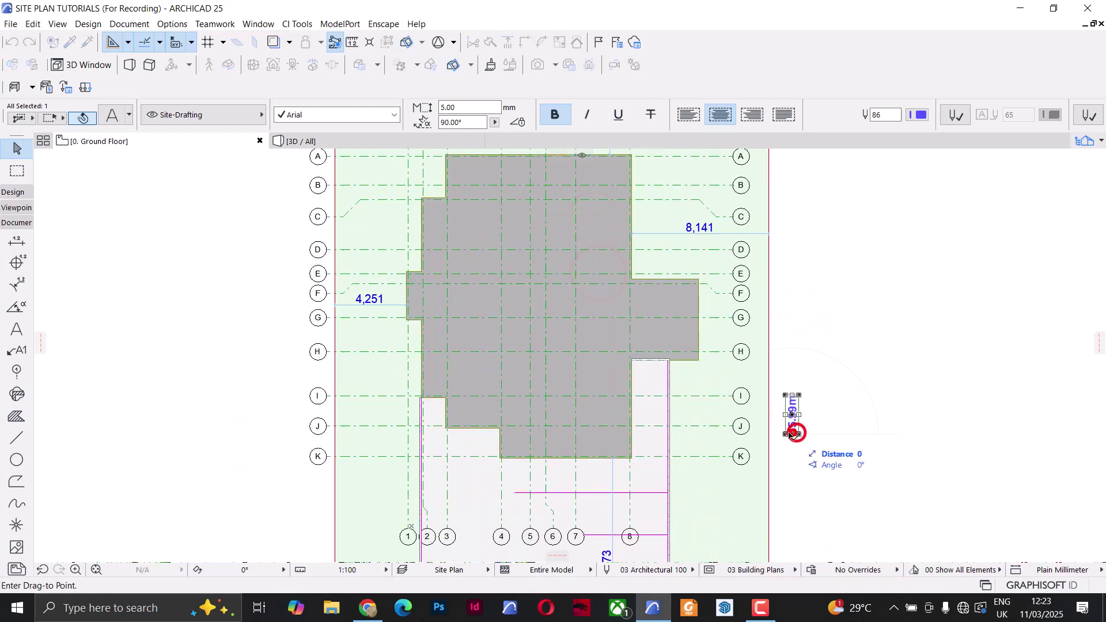
scroll(779, 436, up, 2)
scroll(835, 414, down, 4)
scroll(810, 400, up, 2)
click(526, 405)
Copy the 25.81m label below the site's bottom boundary
click(683, 197)
key(ctrl+shift+d)
click(684, 198)
scroll(691, 242, down, 4)
scroll(709, 371, up, 5)
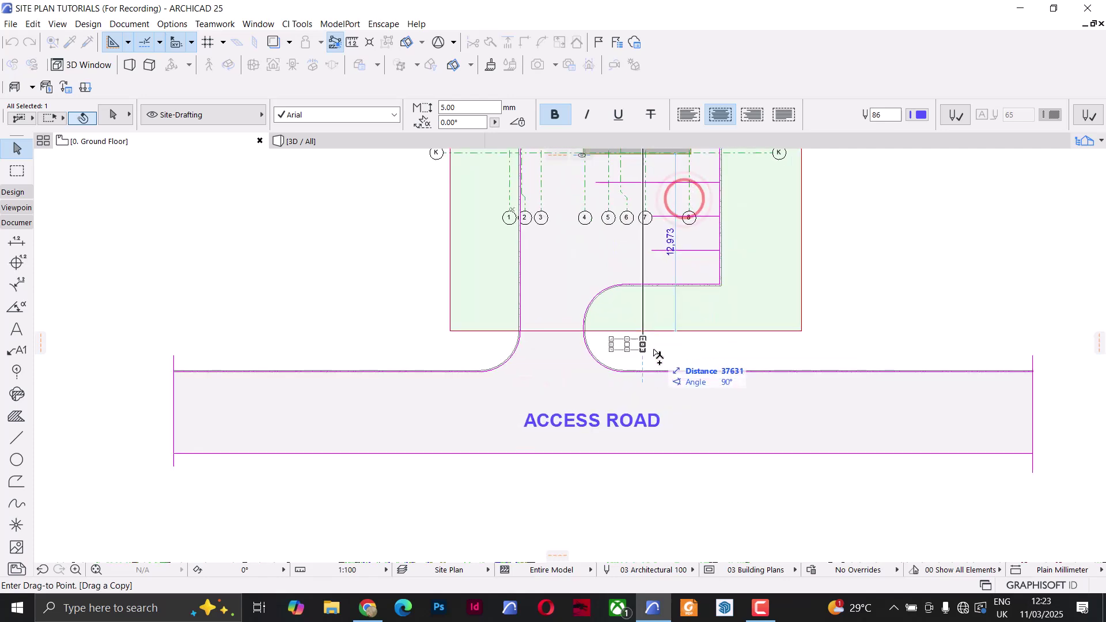
click(654, 349)
key(Escape)
Nudge the lower 25.81m label closer to the boundary and view the whole site
scroll(559, 336, up, 5)
click(722, 355)
key(ctrl+d)
click(738, 362)
click(740, 350)
key(Escape)
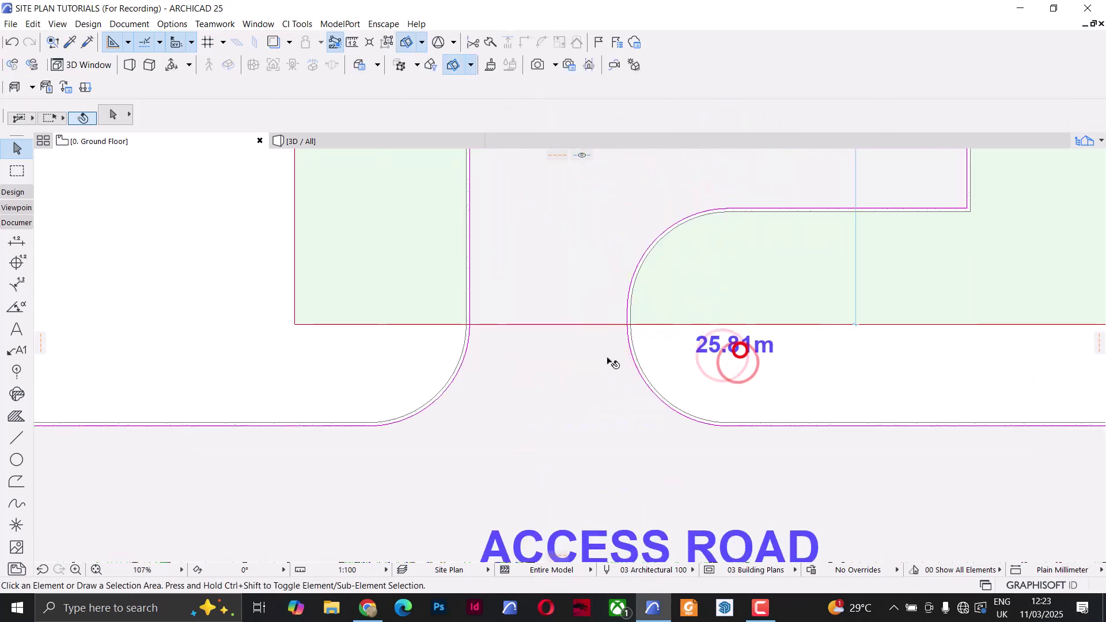
scroll(585, 353, down, 8)
middle_drag(294, 216, 299, 328)
click(13, 192)
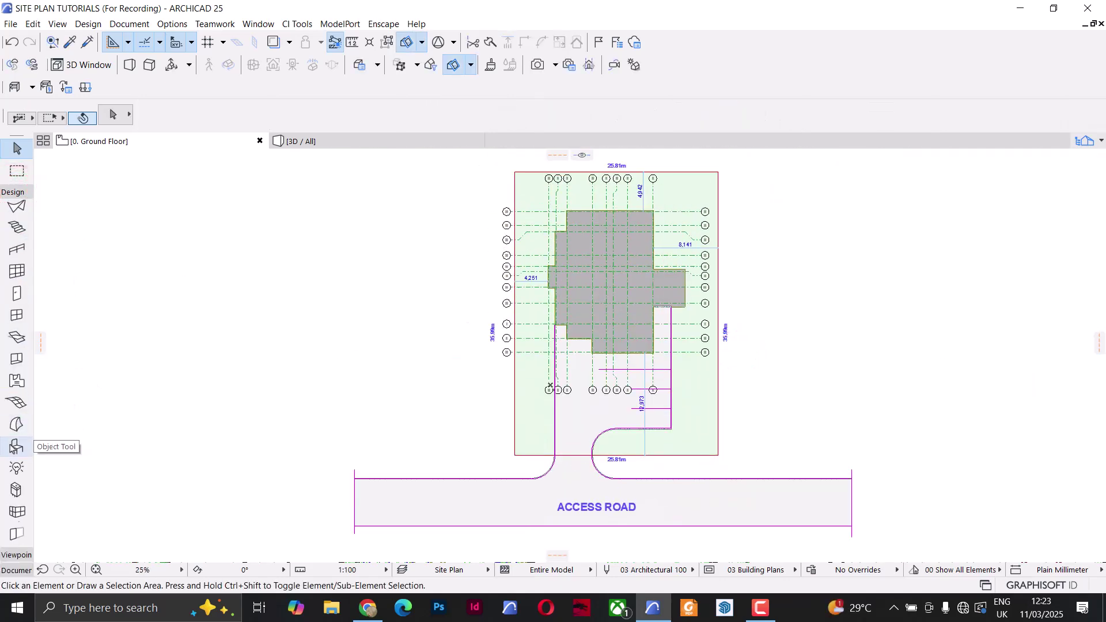
Choose Parking Place 25 from the Park and Street 25 library folder as the default object
double_click(17, 449)
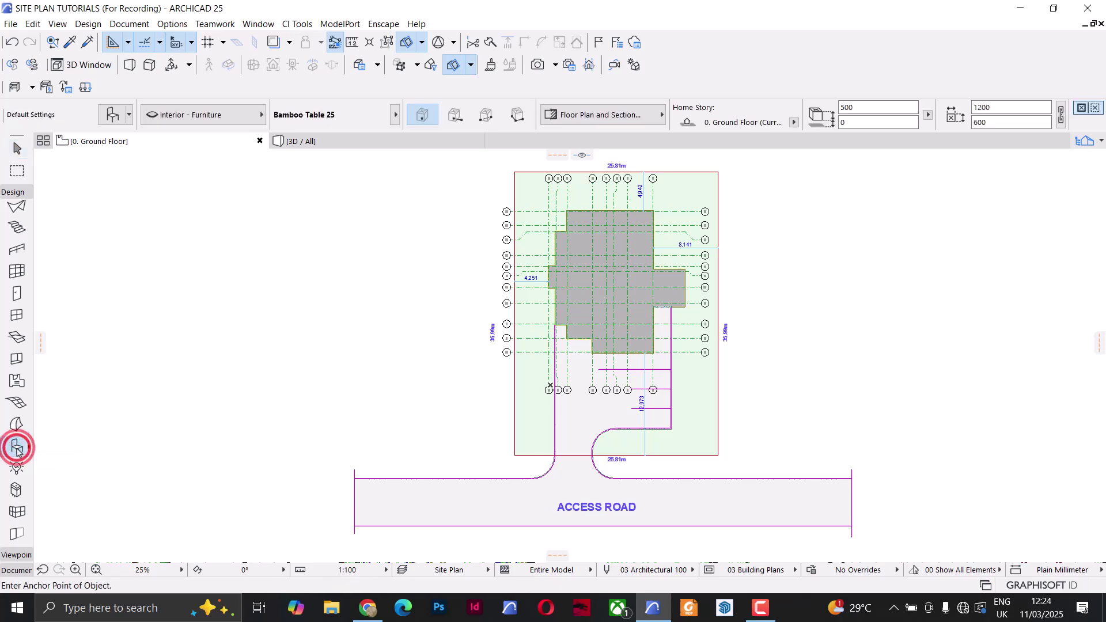
scroll(346, 133, down, 5)
double_click(309, 129)
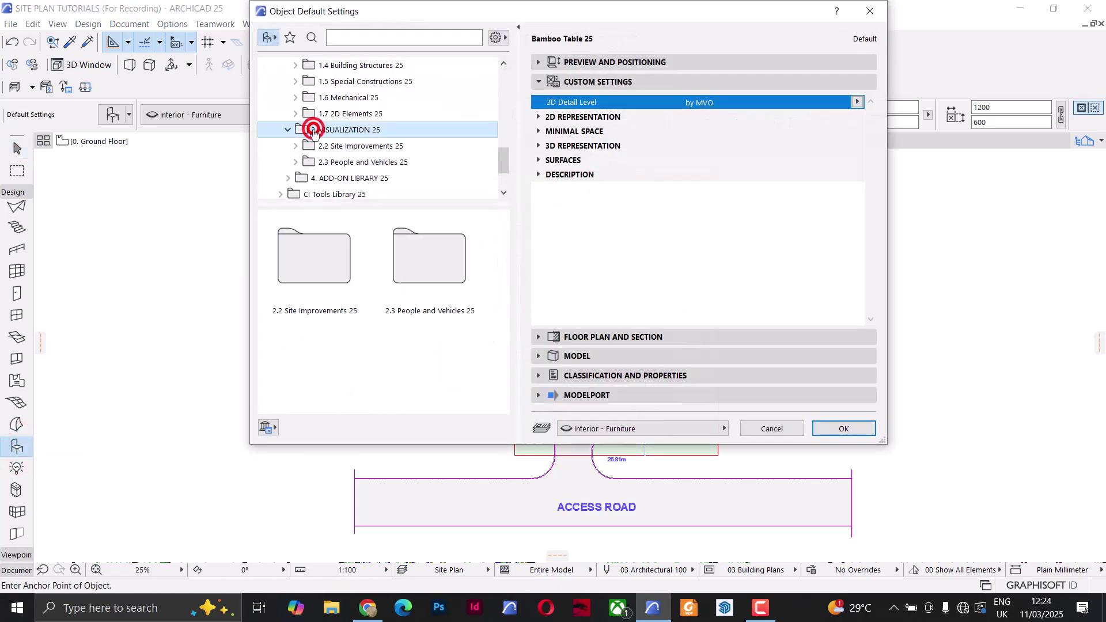
double_click(340, 147)
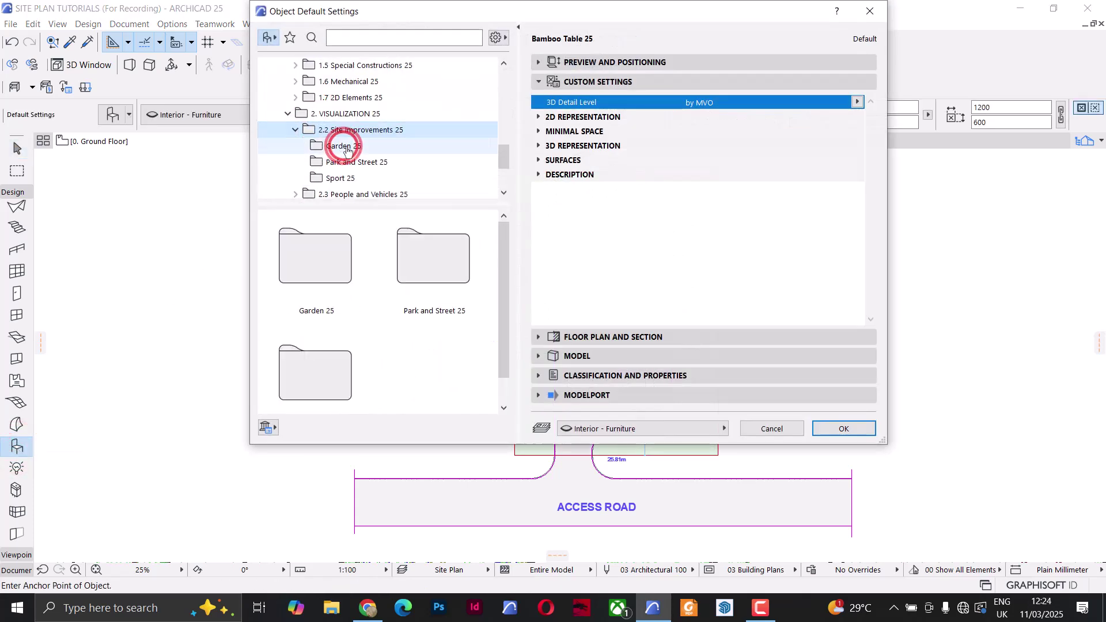
scroll(345, 138, down, 2)
click(365, 114)
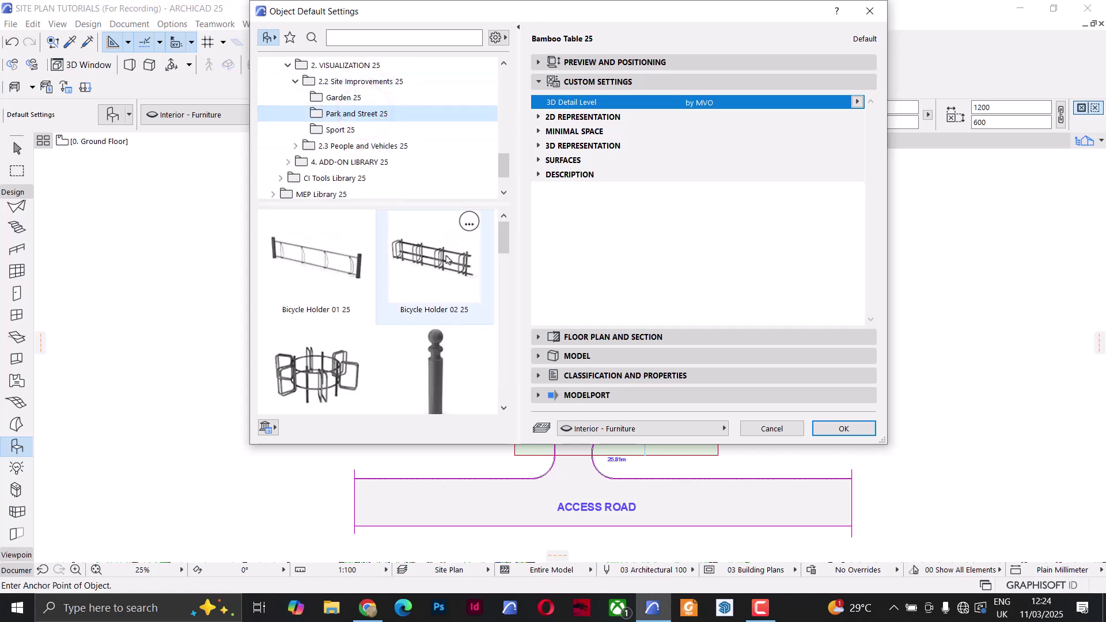
scroll(447, 260, down, 5)
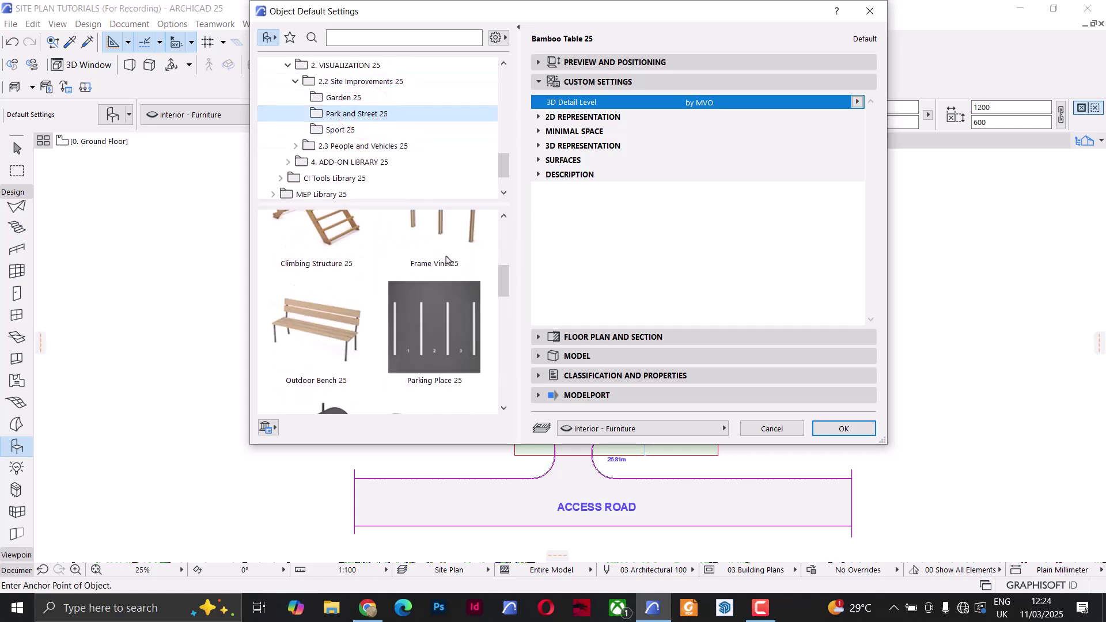
click(445, 344)
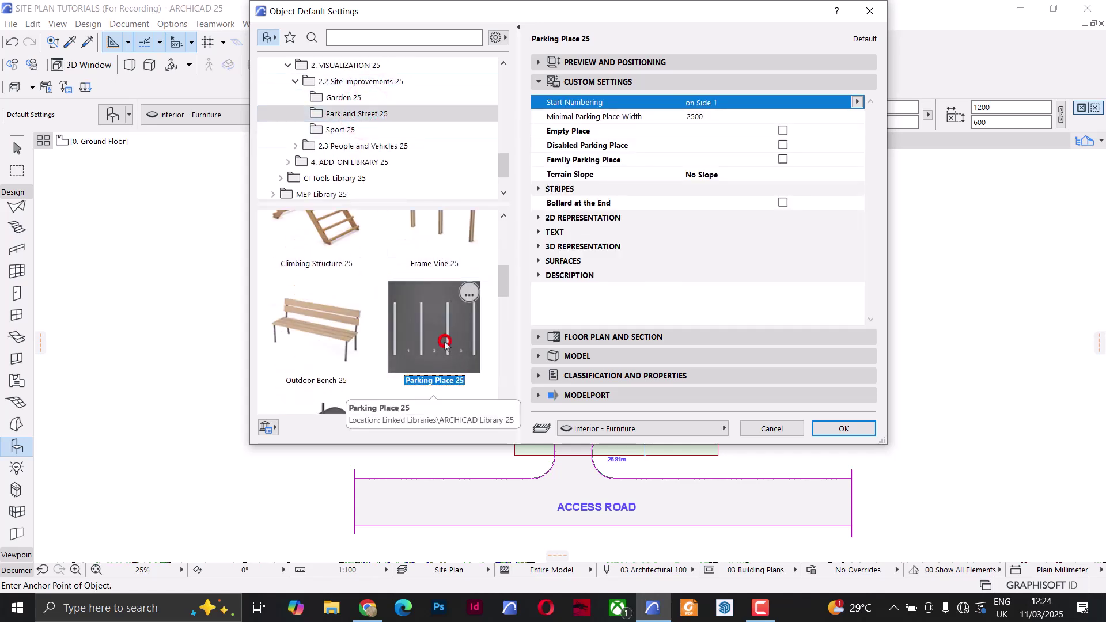
Rotate Parking Place 25 to 270° with a bottom-right anchor
click(576, 62)
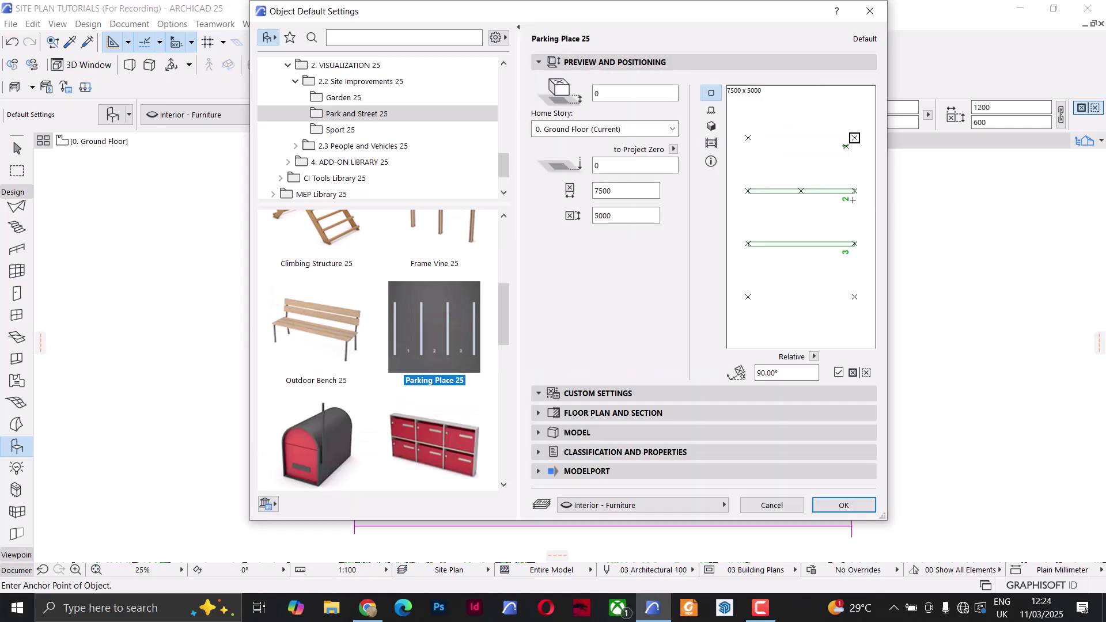
click(790, 288)
click(761, 260)
click(767, 291)
click(767, 291)
click(855, 137)
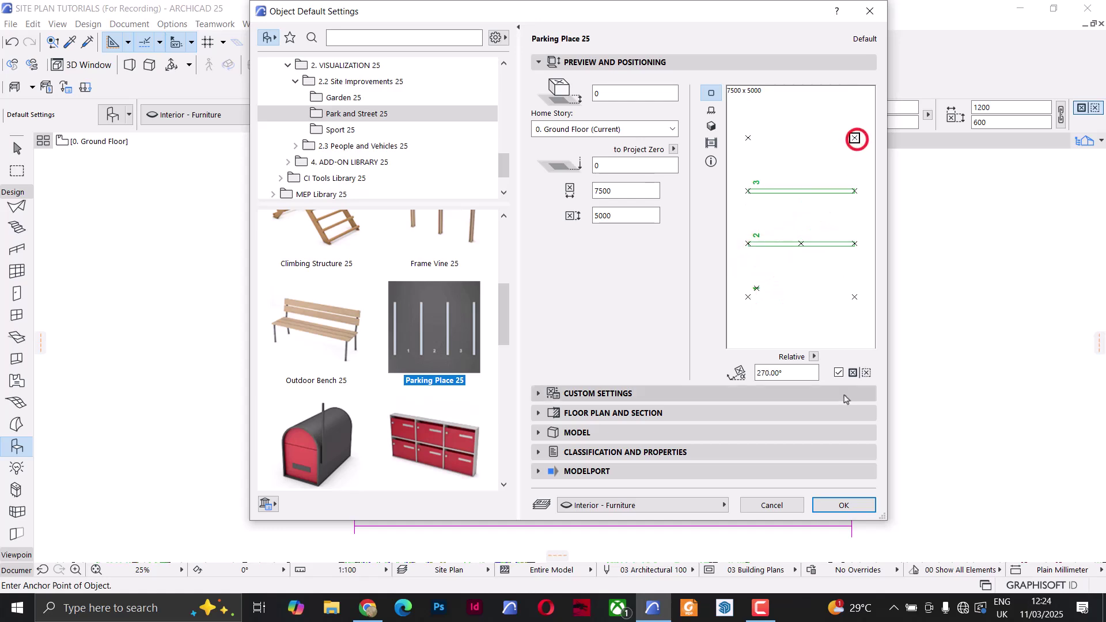
click(854, 297)
click(843, 505)
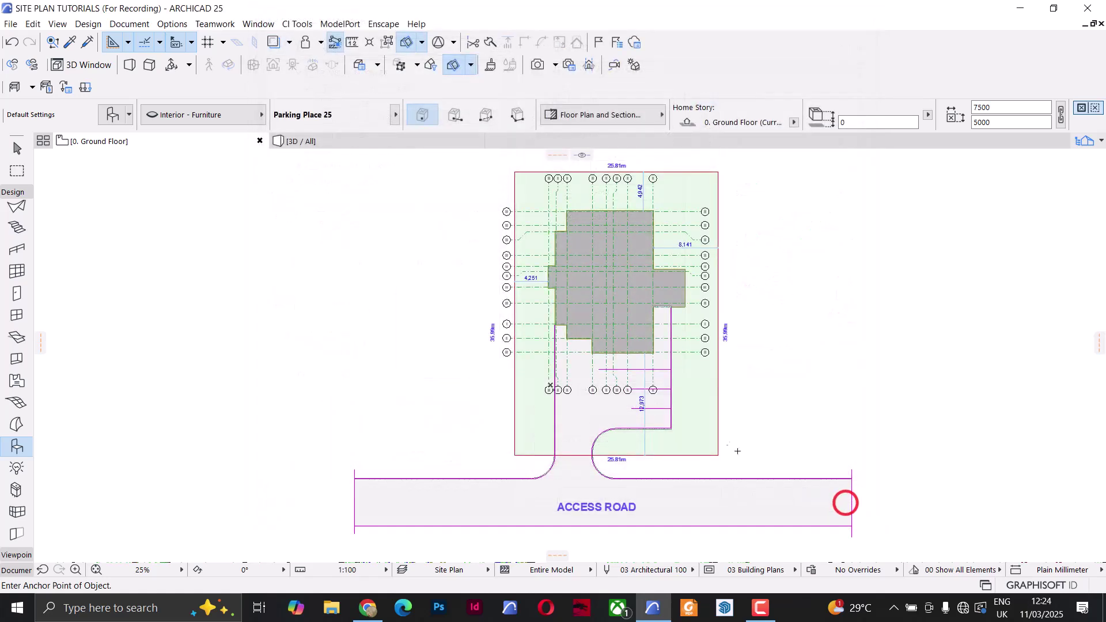
Put Parking Place 25 on the Site & Landscape - General layer
scroll(732, 451, up, 5)
click(732, 452)
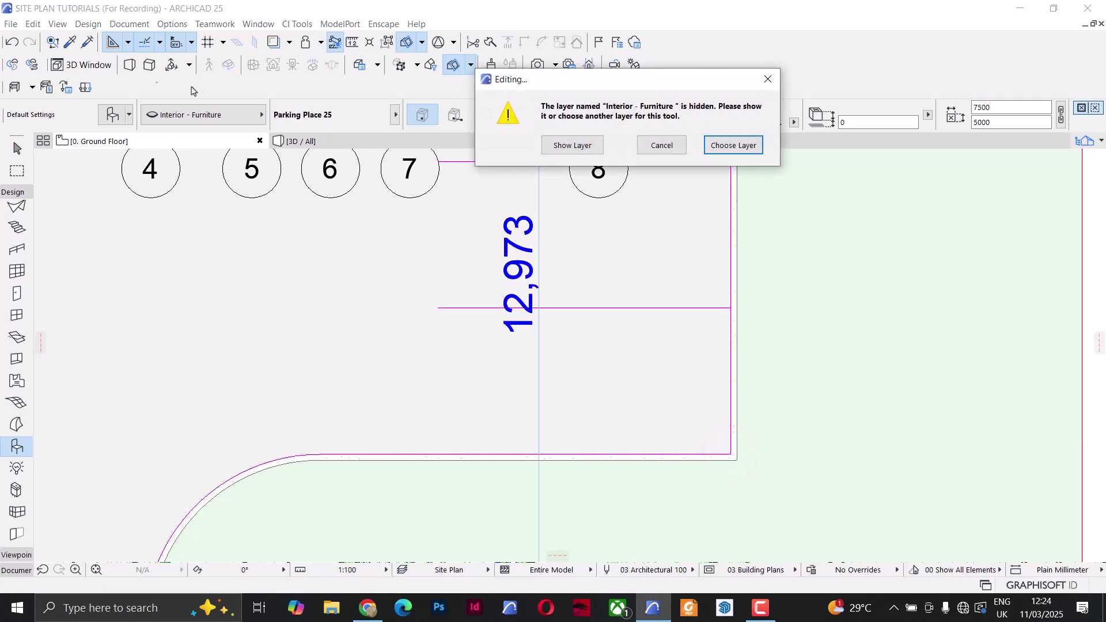
click(734, 145)
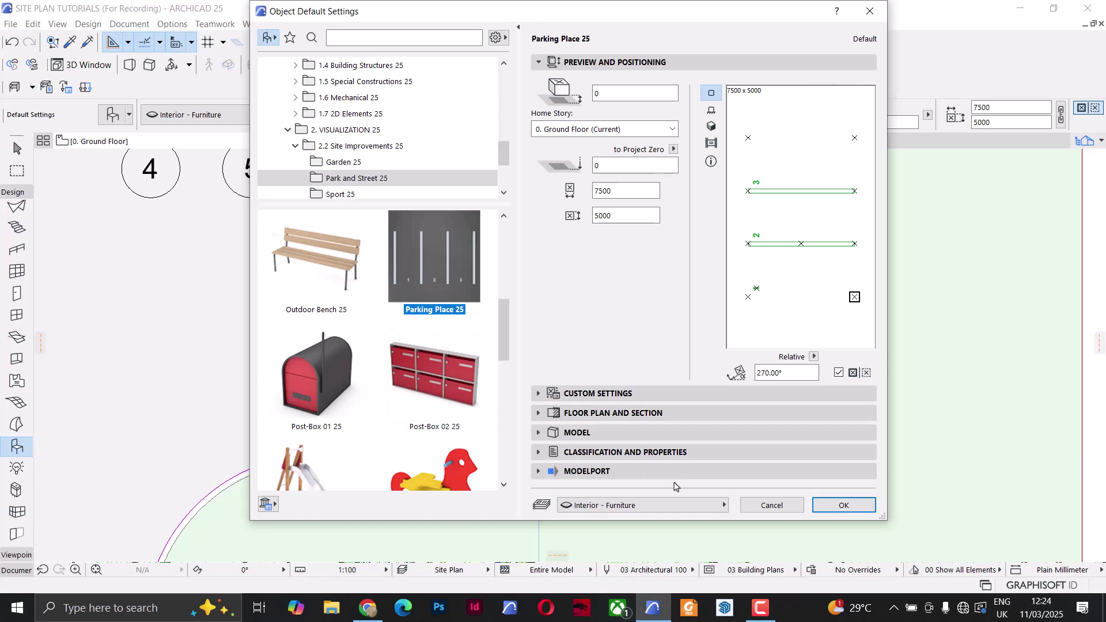
click(663, 505)
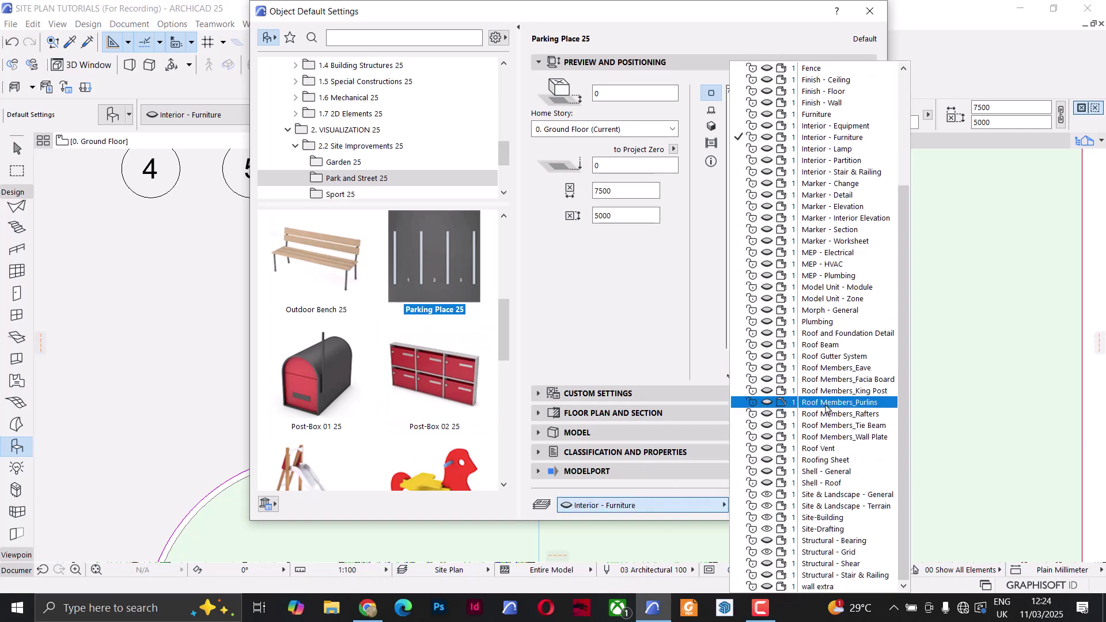
click(854, 494)
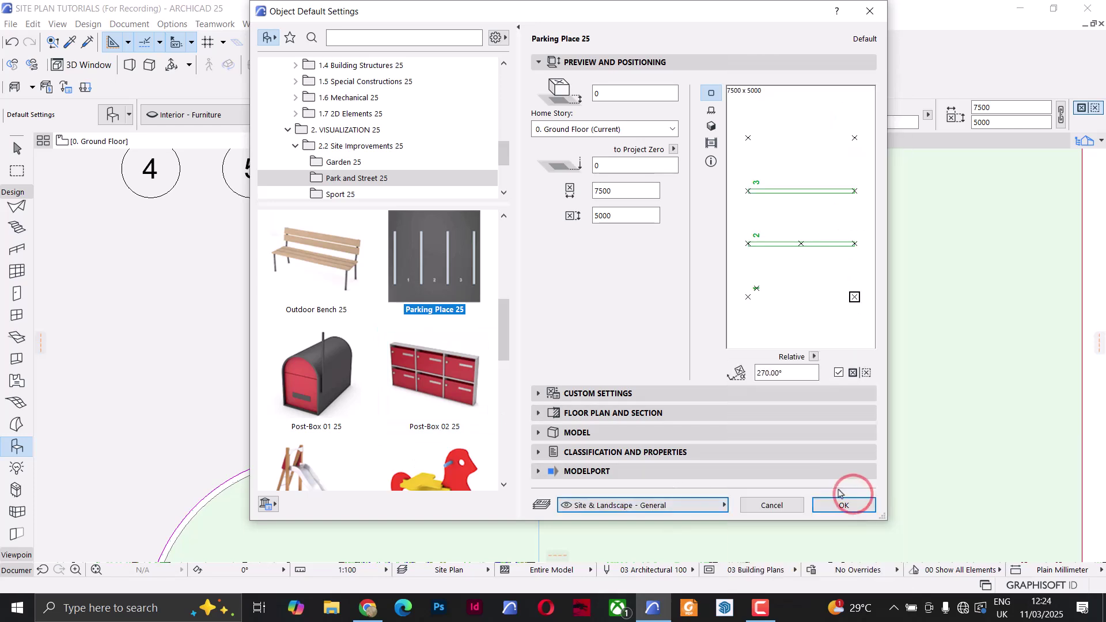
click(841, 505)
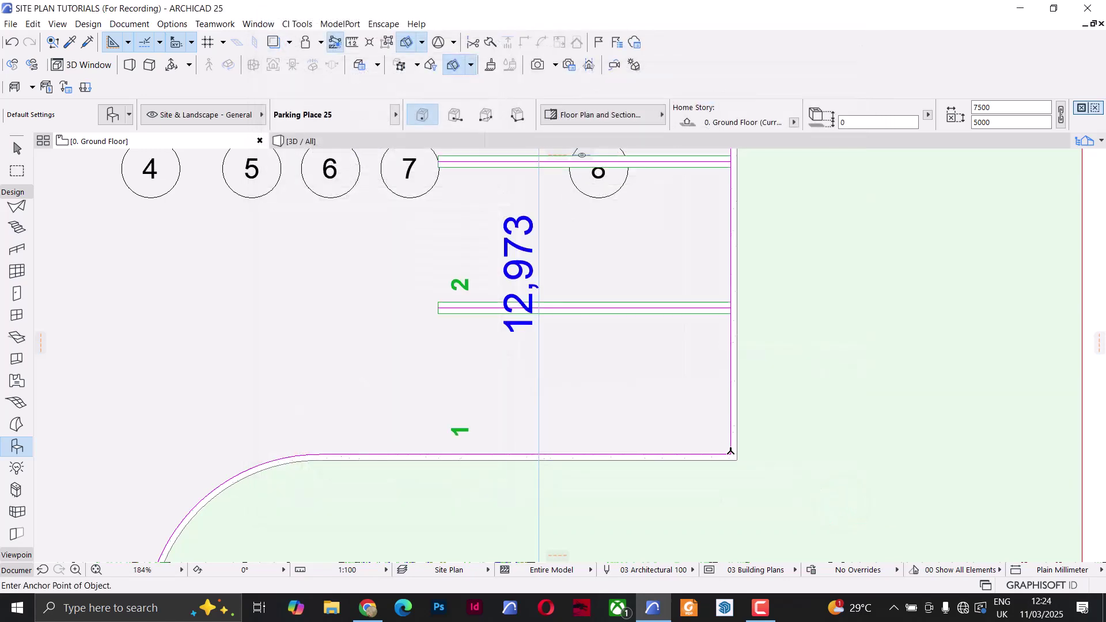
Place the parking place at the driveway line end and lower it to -450
scroll(571, 409, down, 4)
click(538, 388)
click(850, 120)
text(-45)
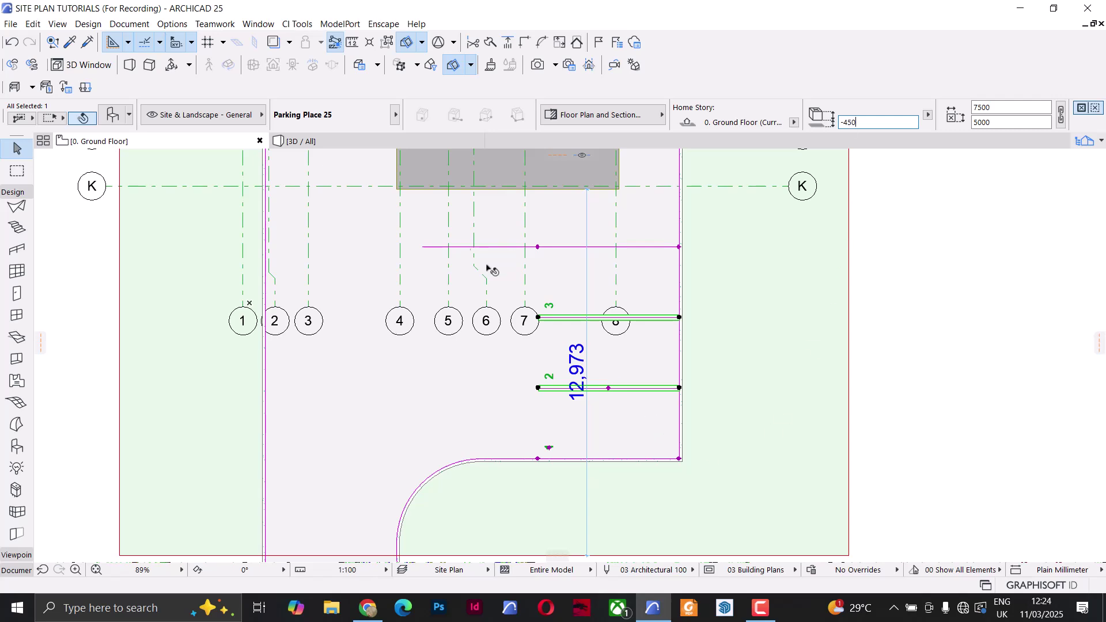
Check the parking bays in 3D, then return to the full Ground Floor plan
click(335, 142)
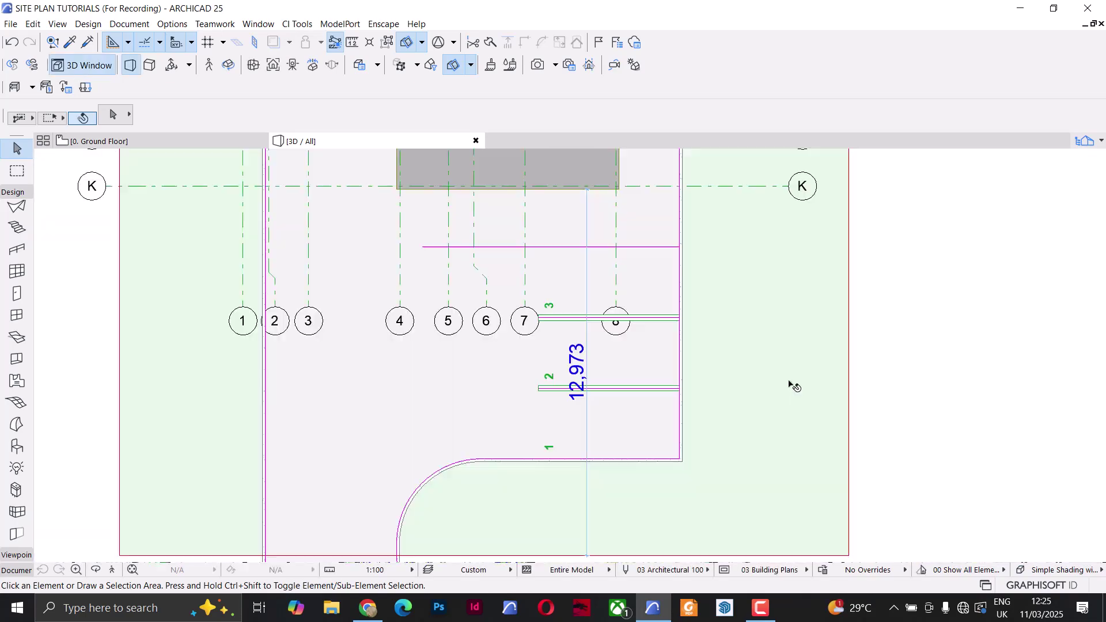
shift+middle_drag(791, 384, 221, 171)
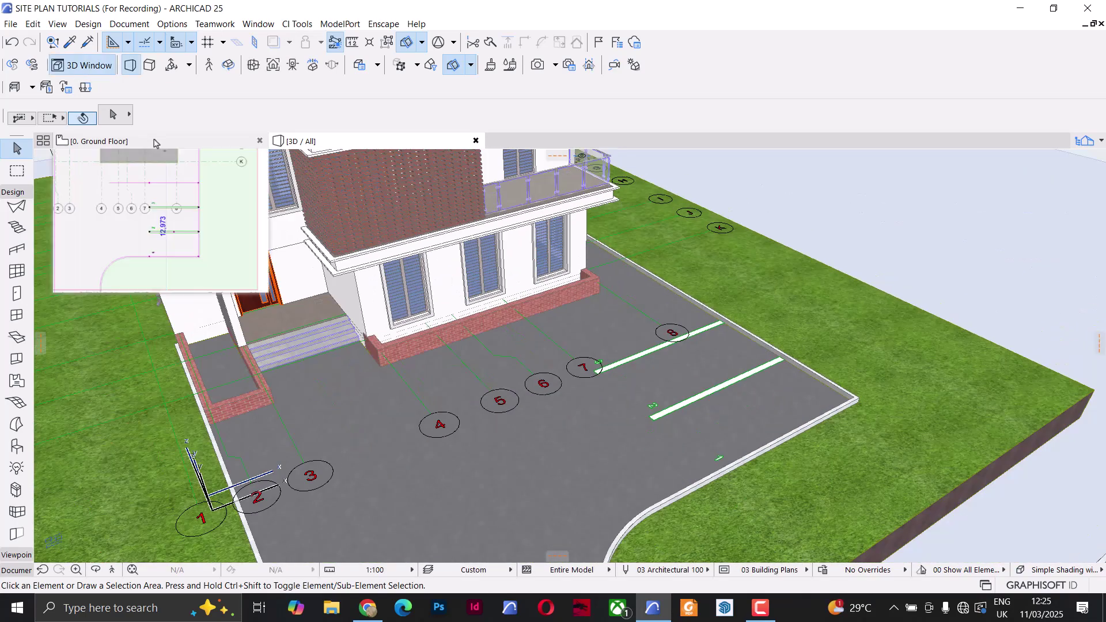
click(154, 140)
middle_click(634, 354)
middle_click(634, 354)
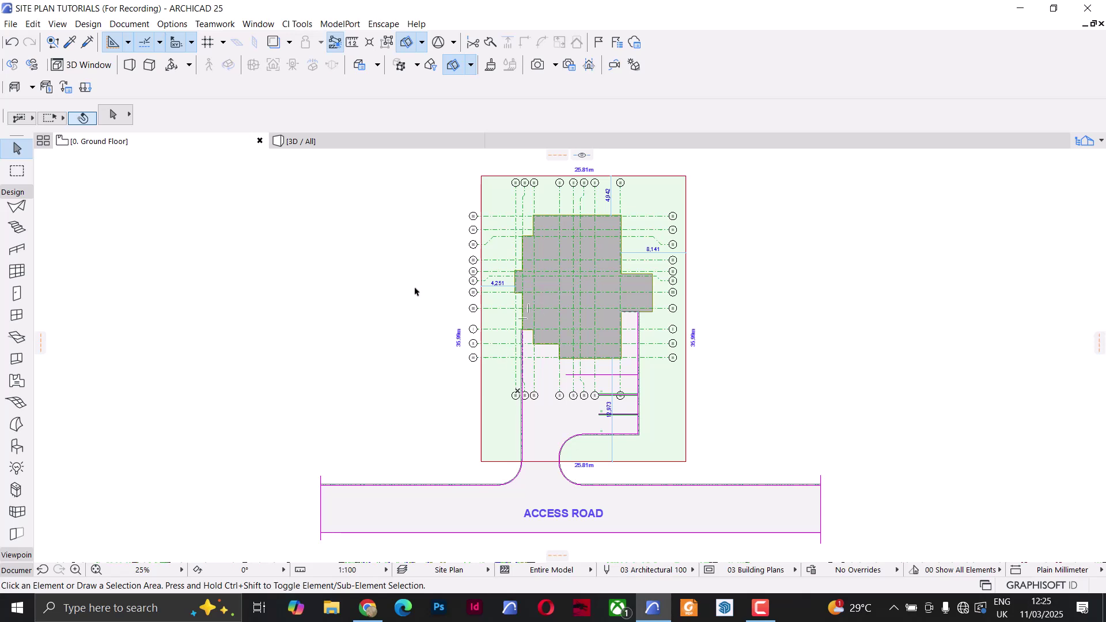
Hide the Structural - Grid layer and update the Site Plan layer combination with it
key(ctrl+l)
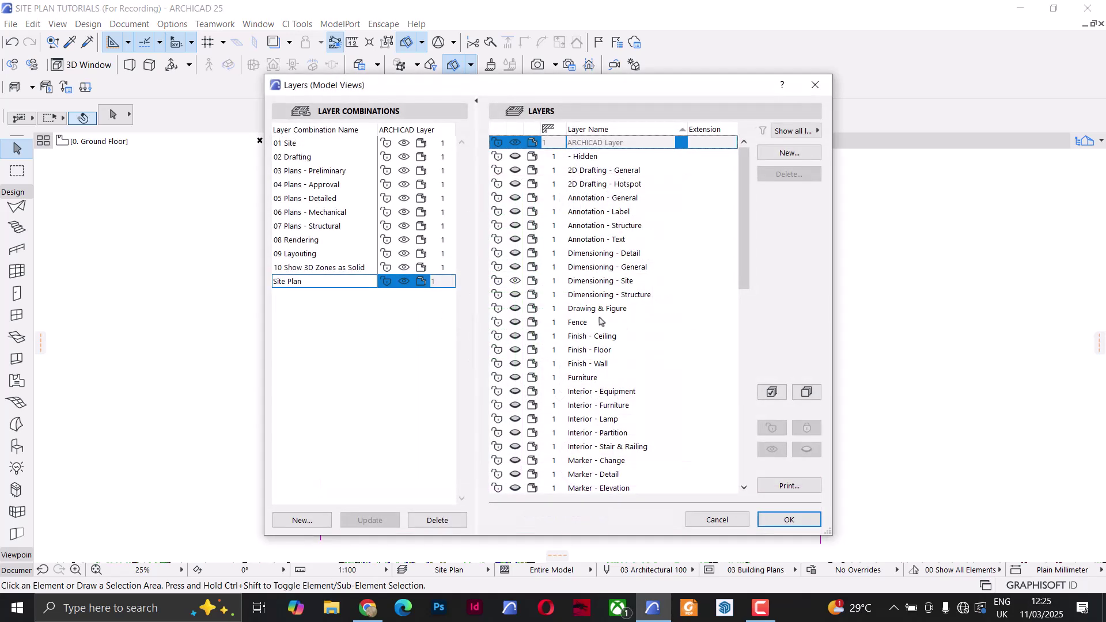
scroll(662, 354, down, 12)
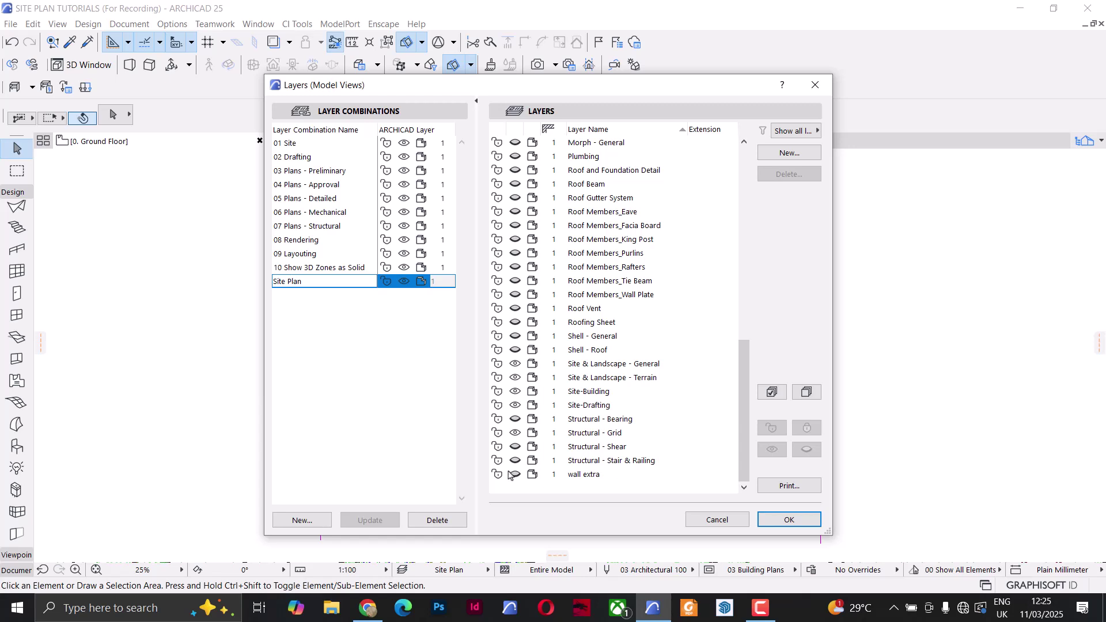
click(515, 433)
click(388, 526)
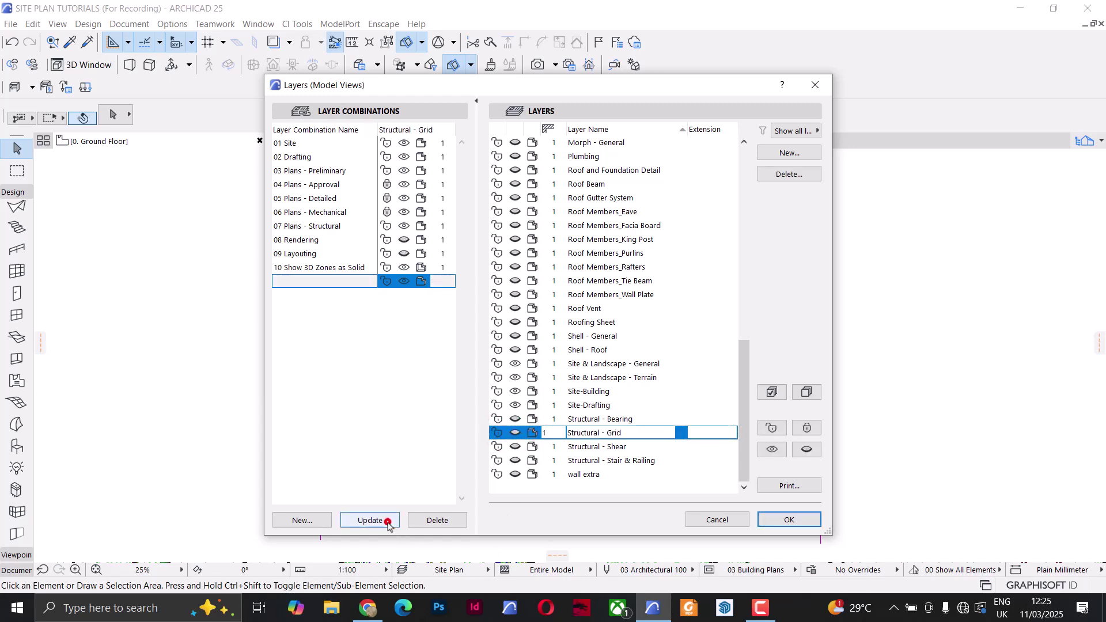
click(787, 521)
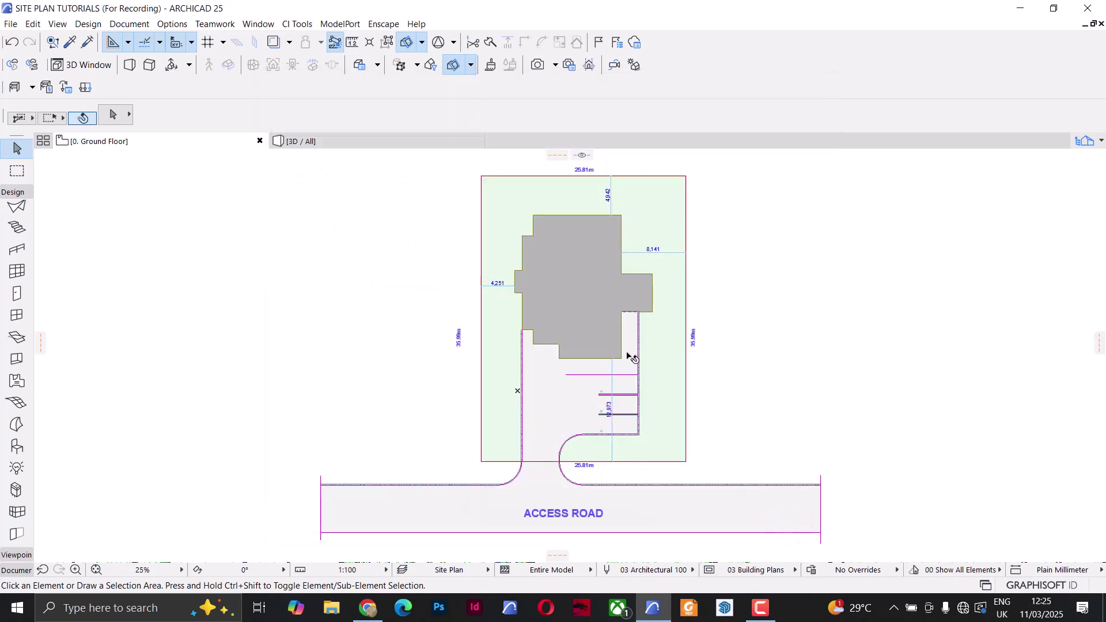
Turn on Show Area Text for the grey building fill
scroll(611, 362, up, 3)
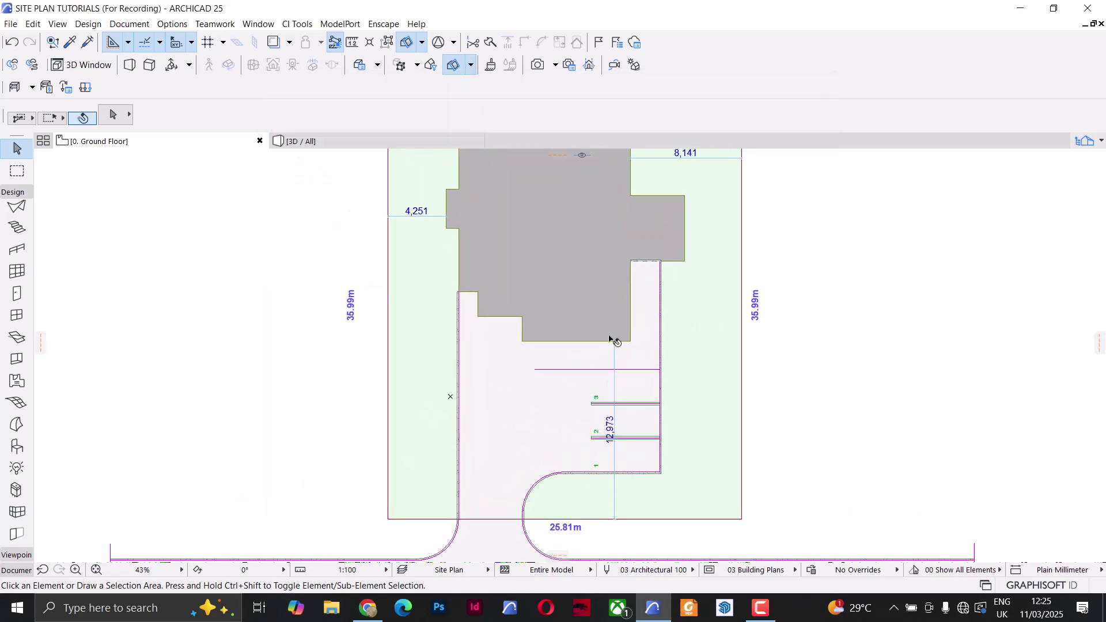
scroll(586, 370, down, 3)
click(568, 317)
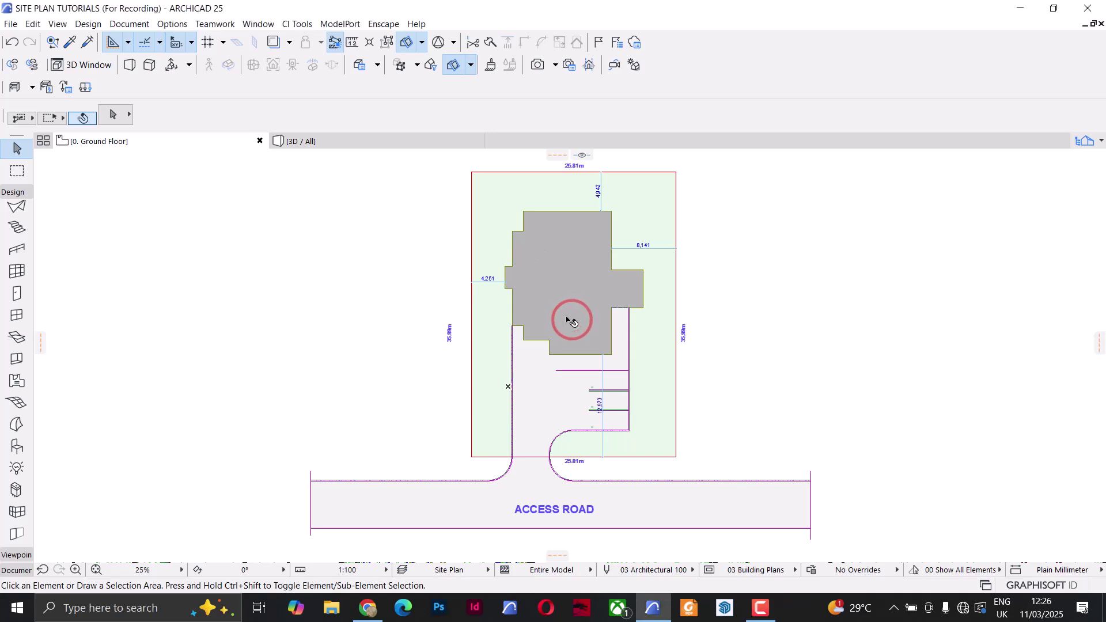
click(111, 115)
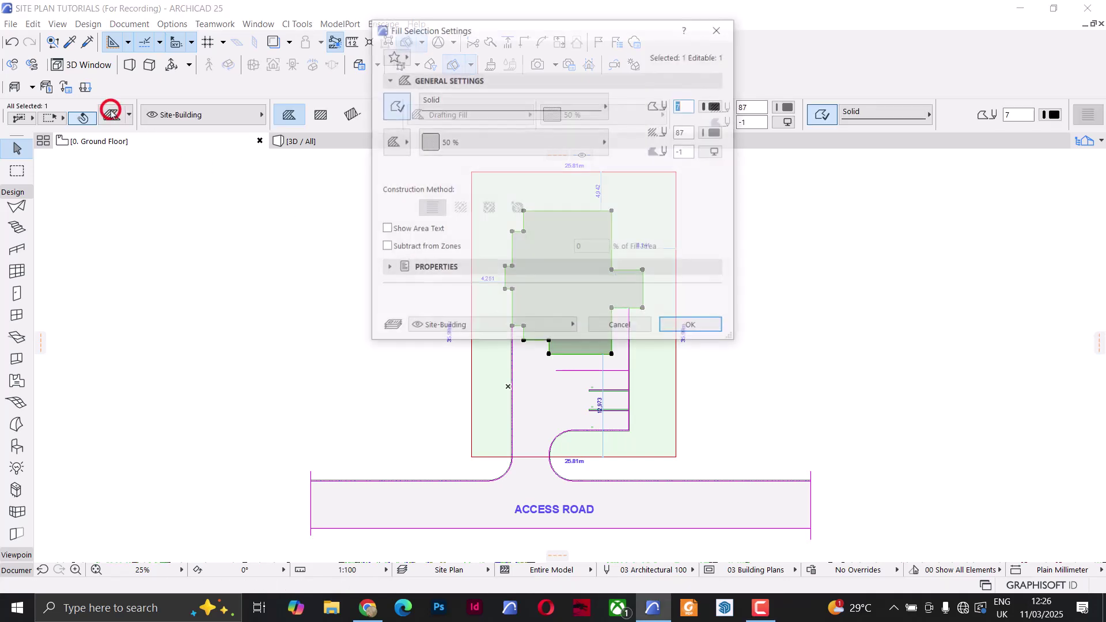
click(385, 229)
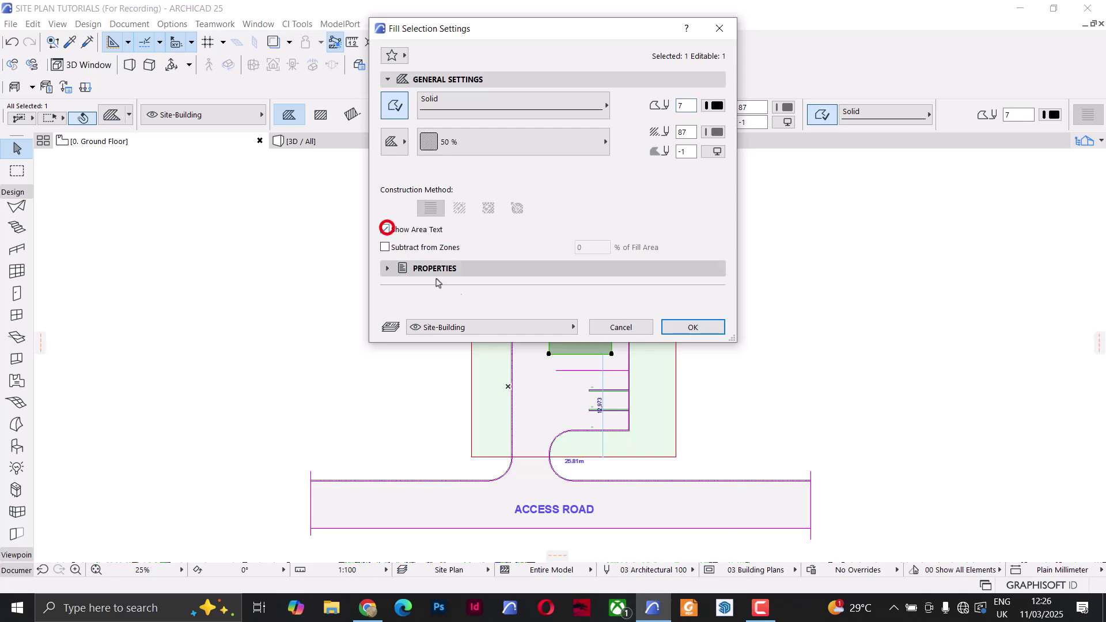
click(691, 327)
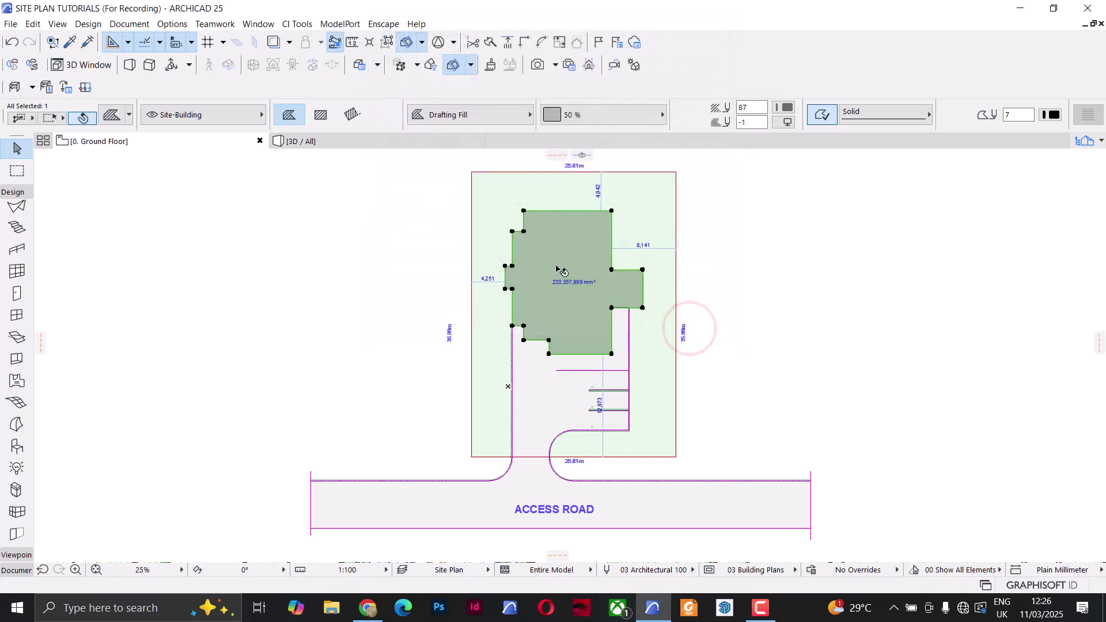
Set the area label's text height to 7 and move it onto the building
scroll(558, 274, up, 4)
key(Escape)
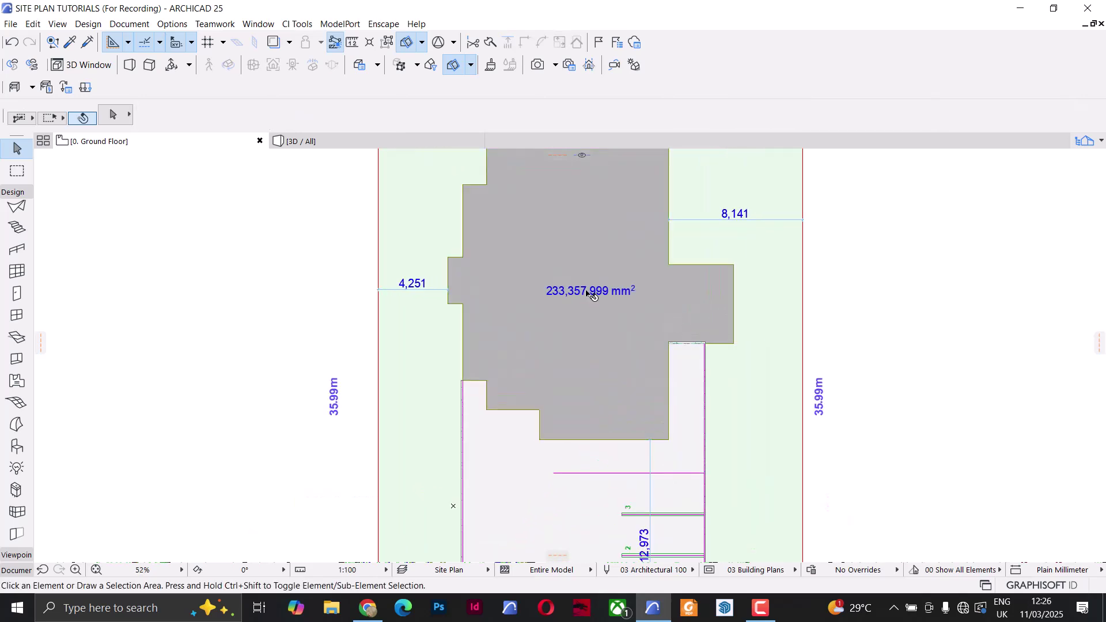
click(587, 292)
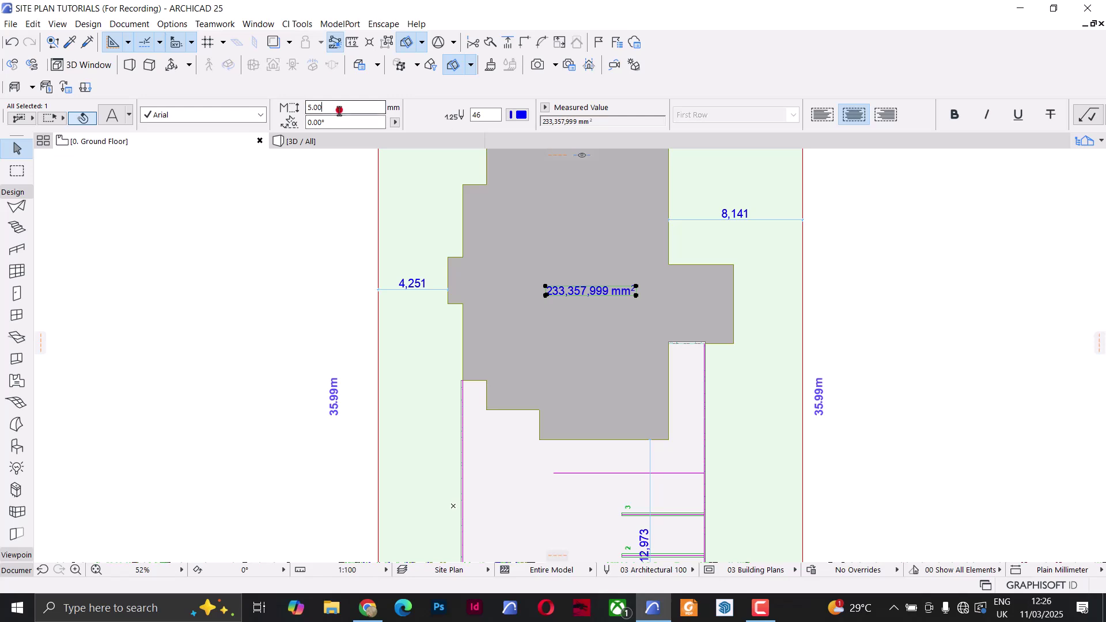
text(7)
key(Return)
click(609, 288)
click(575, 290)
key(Escape)
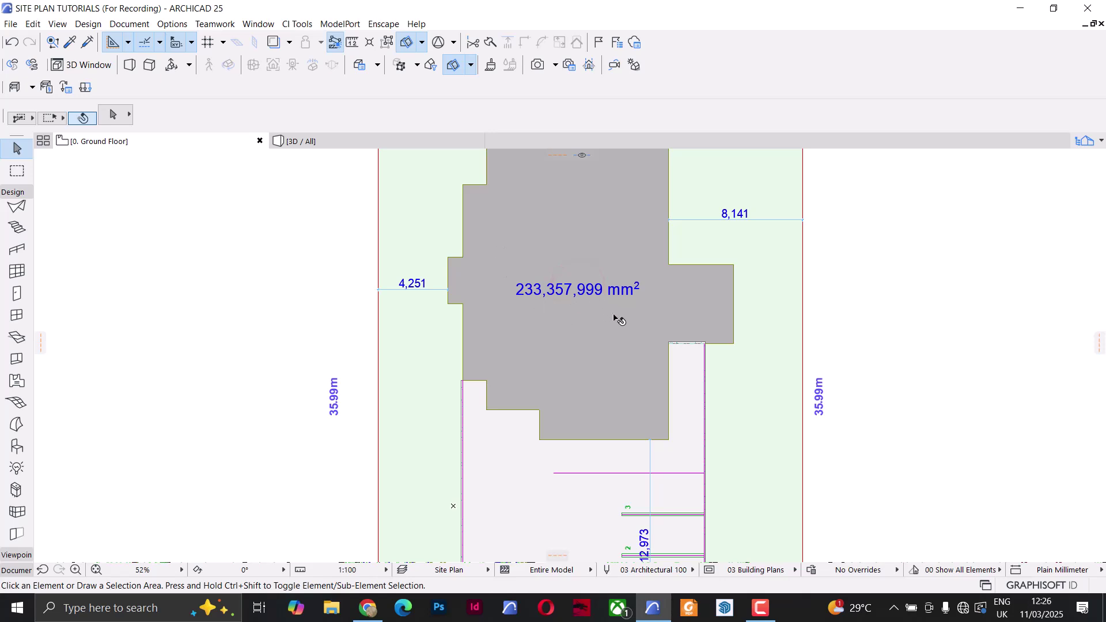
scroll(613, 315, down, 2)
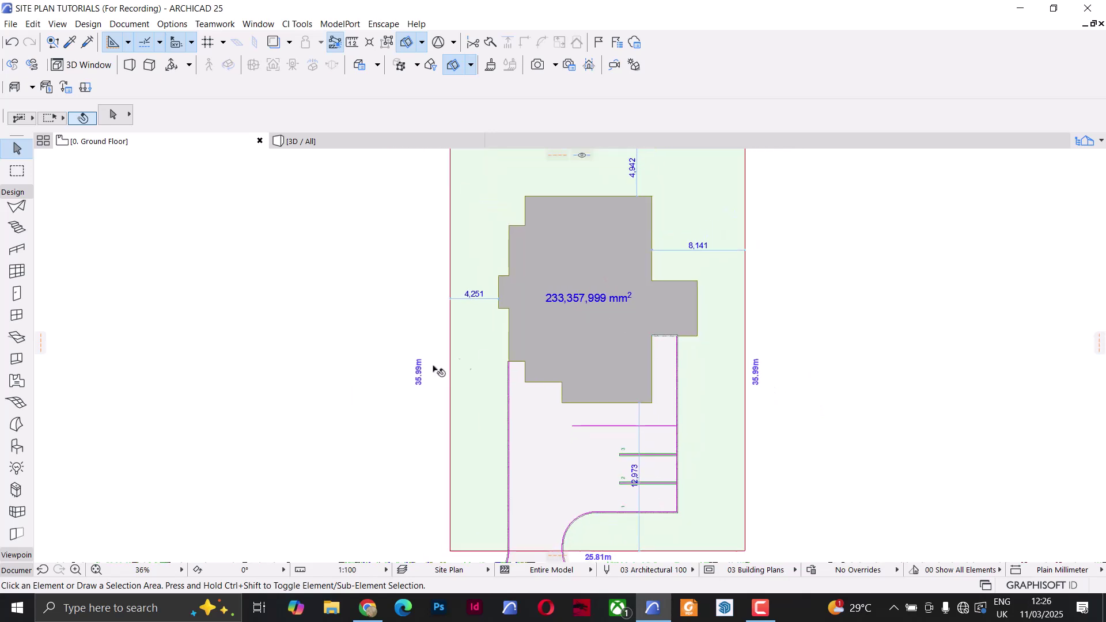
click(174, 25)
In Dimensions preferences, set area units to square meters with 2 decimals
click(248, 187)
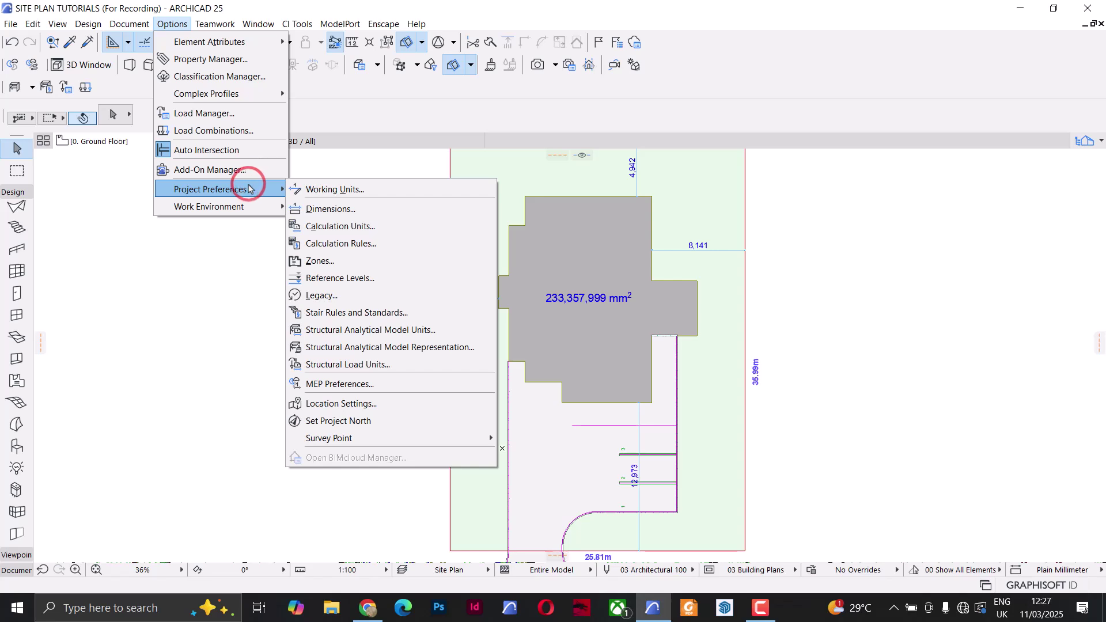
click(323, 210)
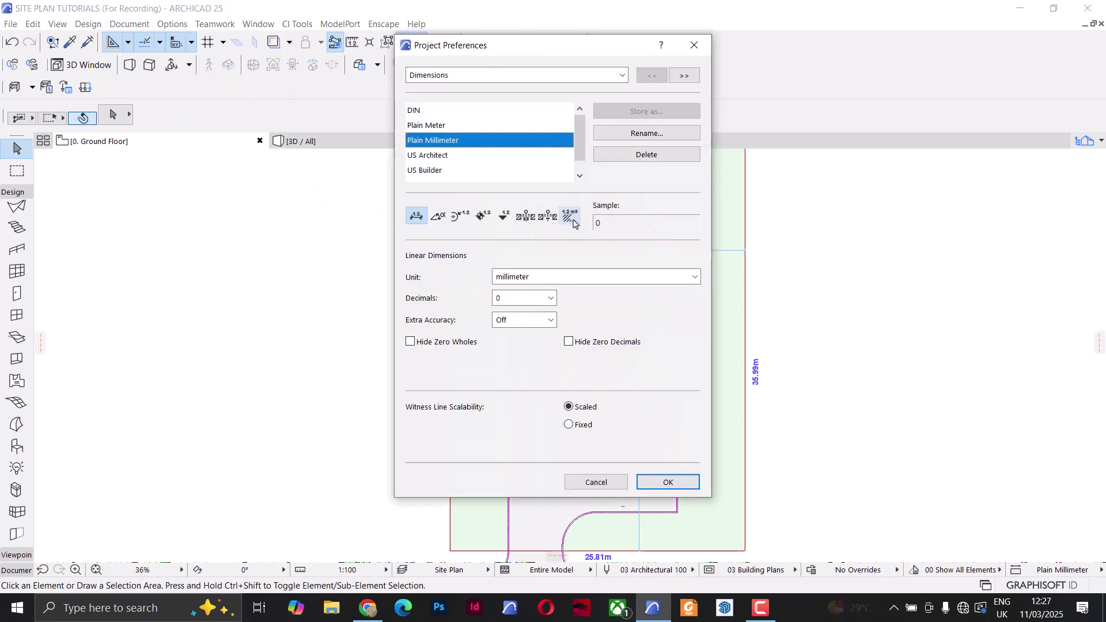
click(573, 222)
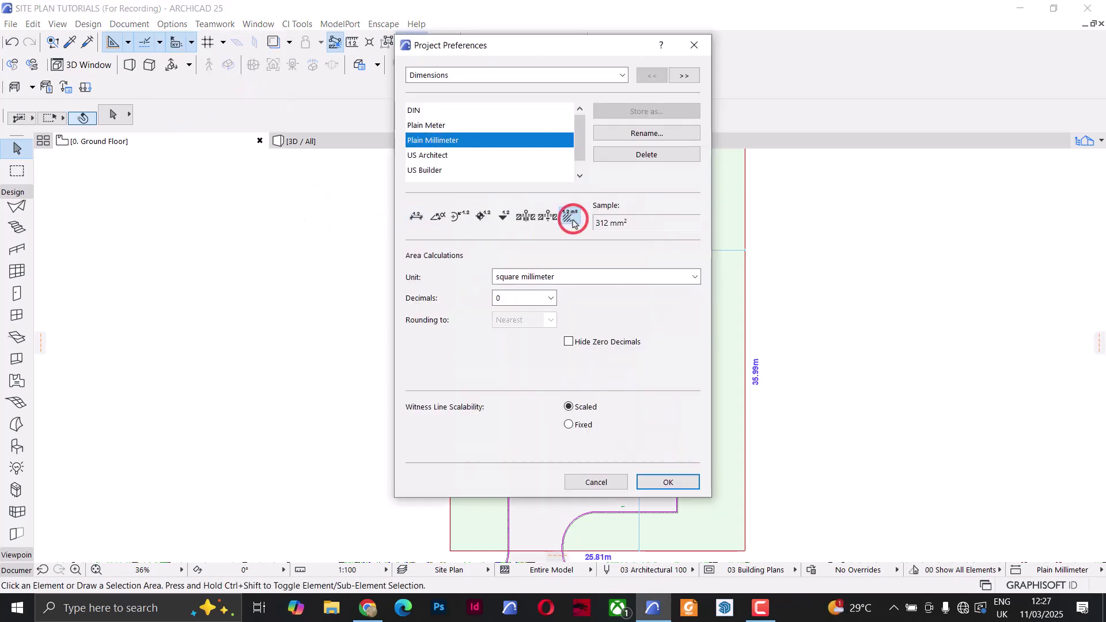
click(582, 280)
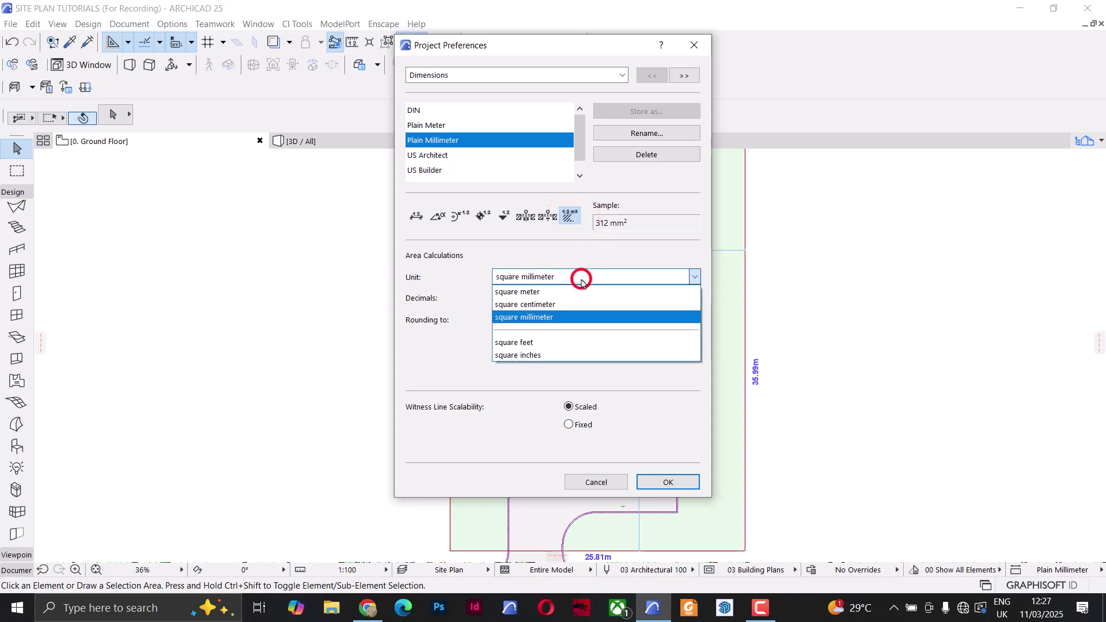
click(551, 294)
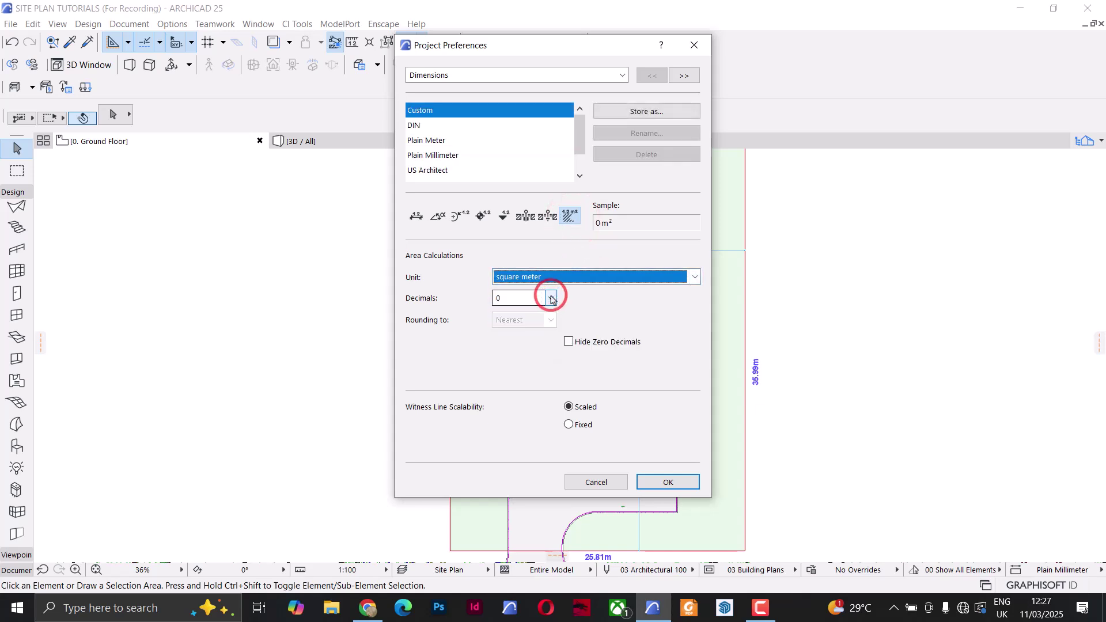
click(550, 298)
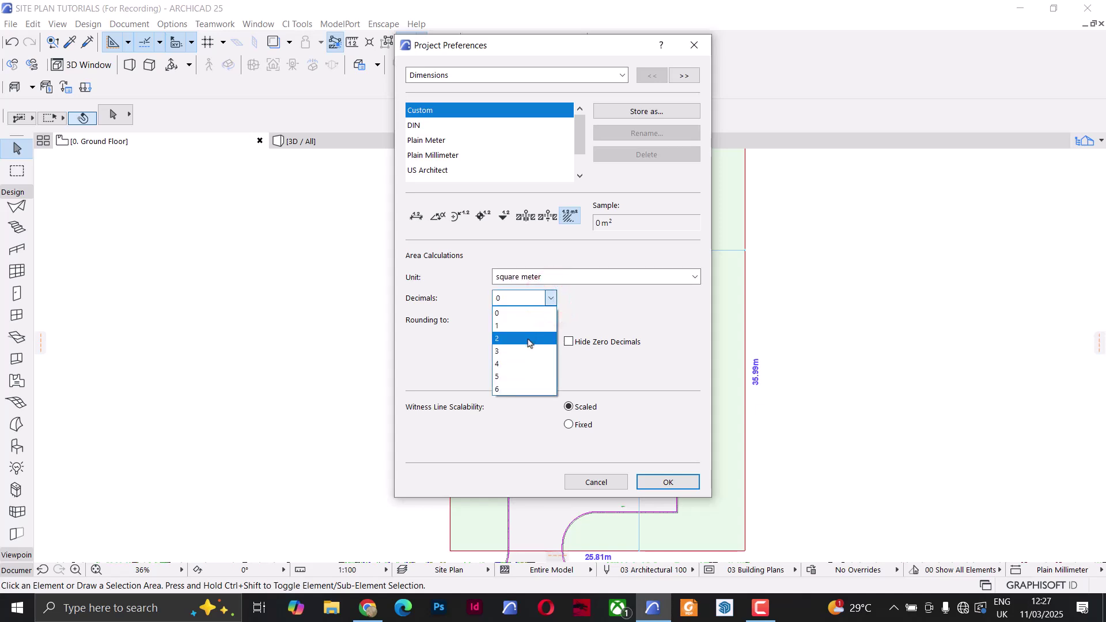
click(529, 339)
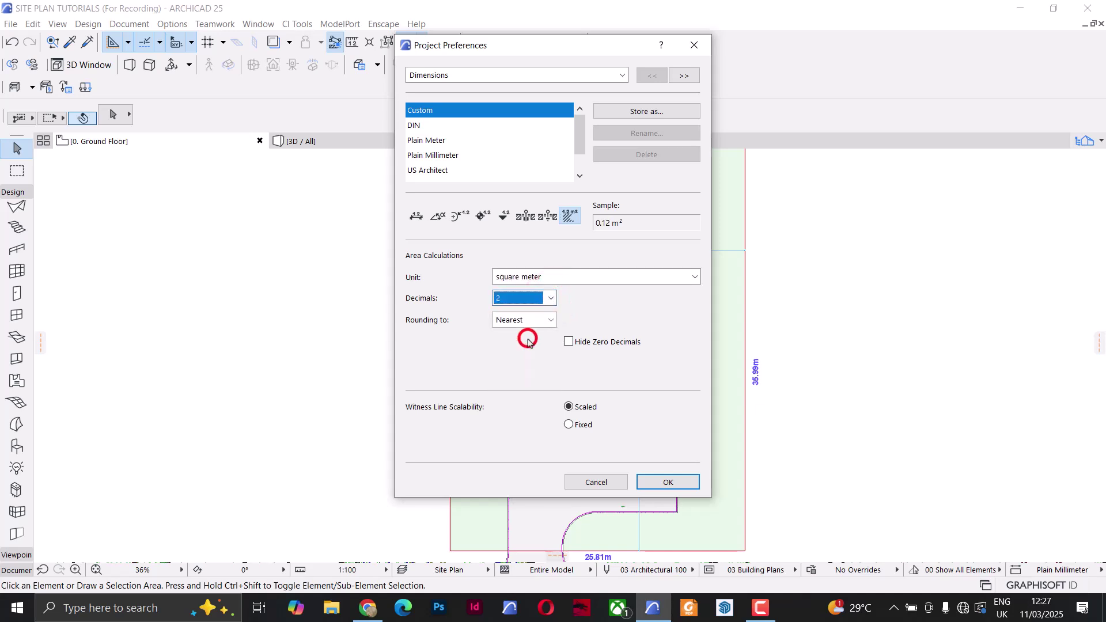
Store the dimension settings as the 'architectCIA' standard and close preferences
click(644, 111)
text(a)
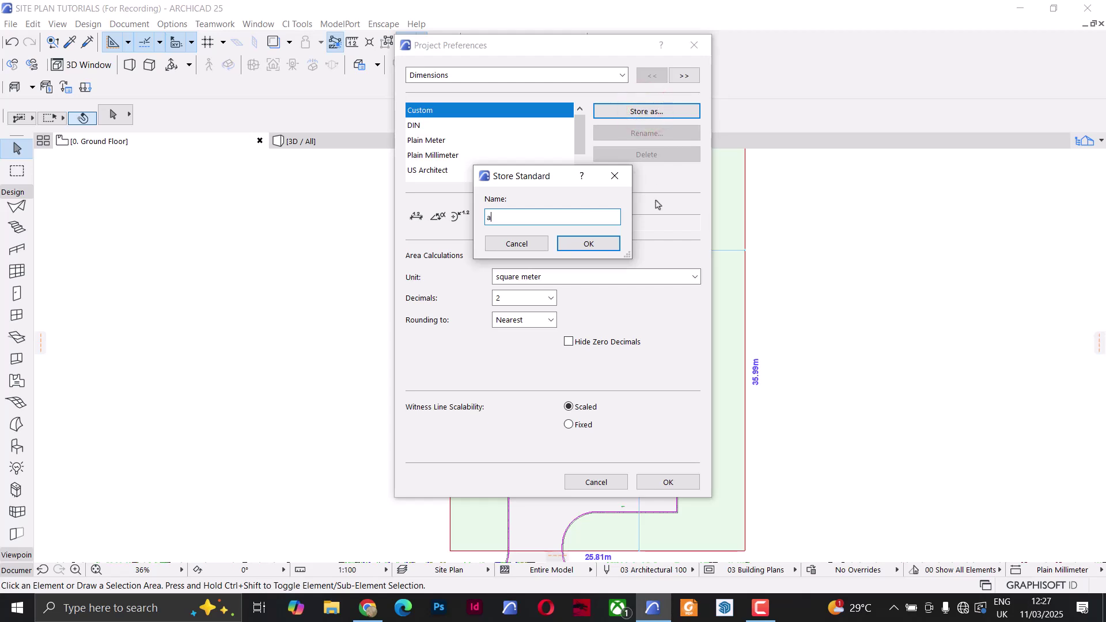
text(rchit)
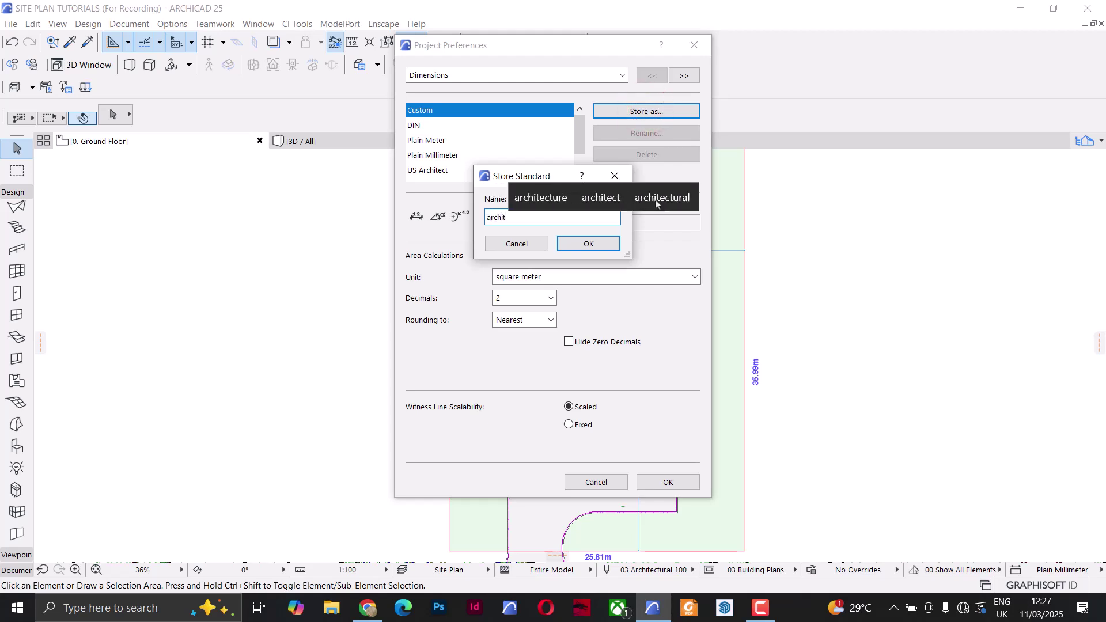
text(ectCIA)
click(606, 247)
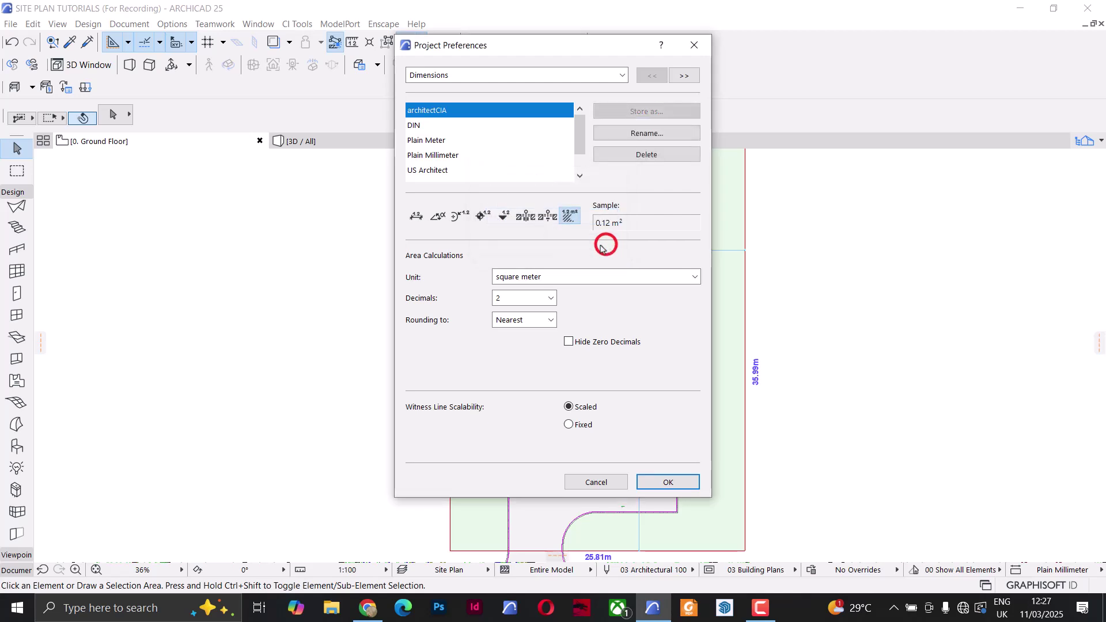
click(668, 481)
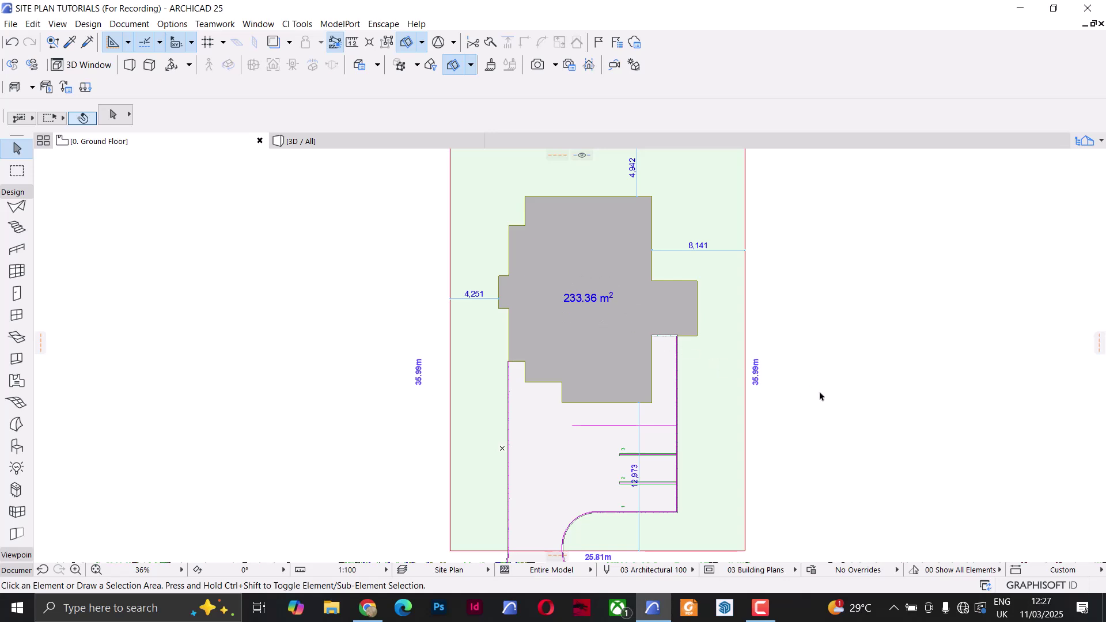
Show the Navigator docked on the right, set to Project Map with Floor Plans selected
scroll(806, 349, down, 2)
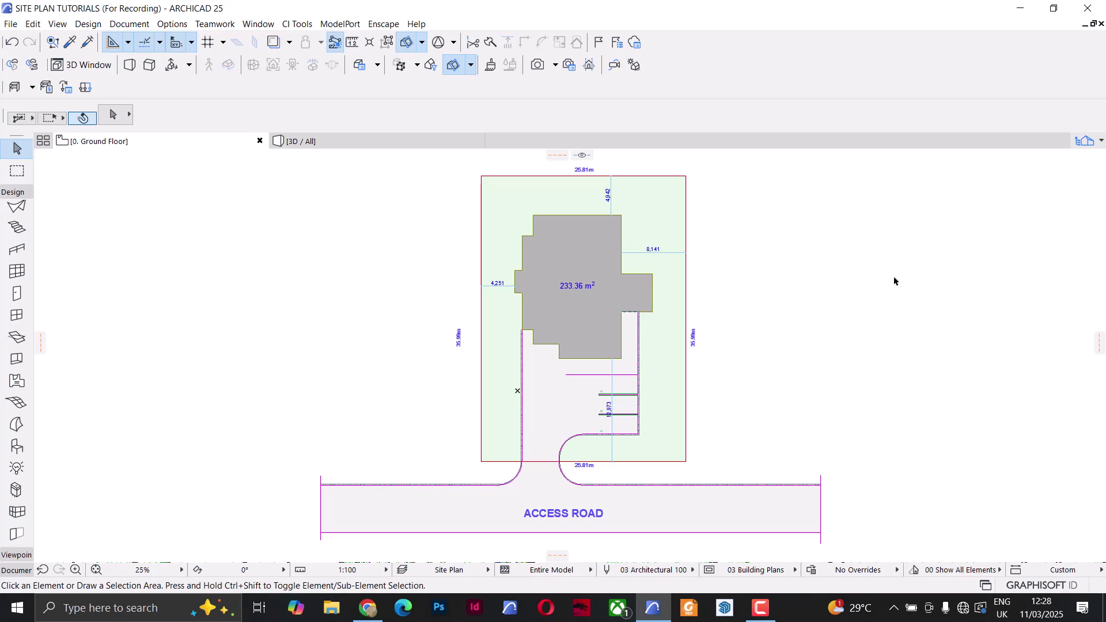
click(1093, 141)
click(895, 162)
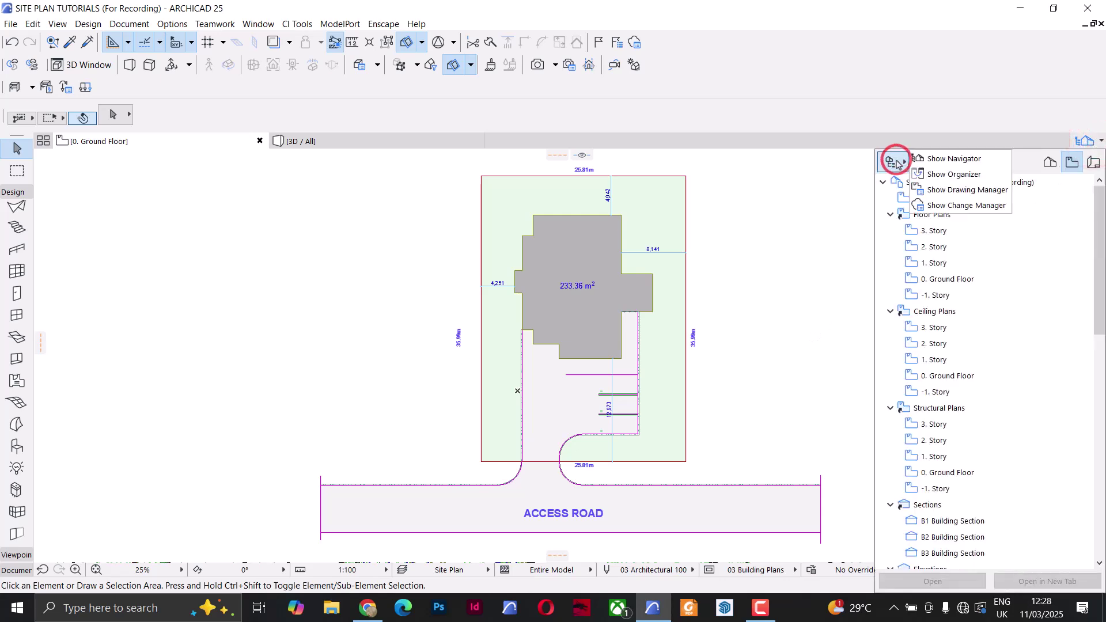
click(968, 161)
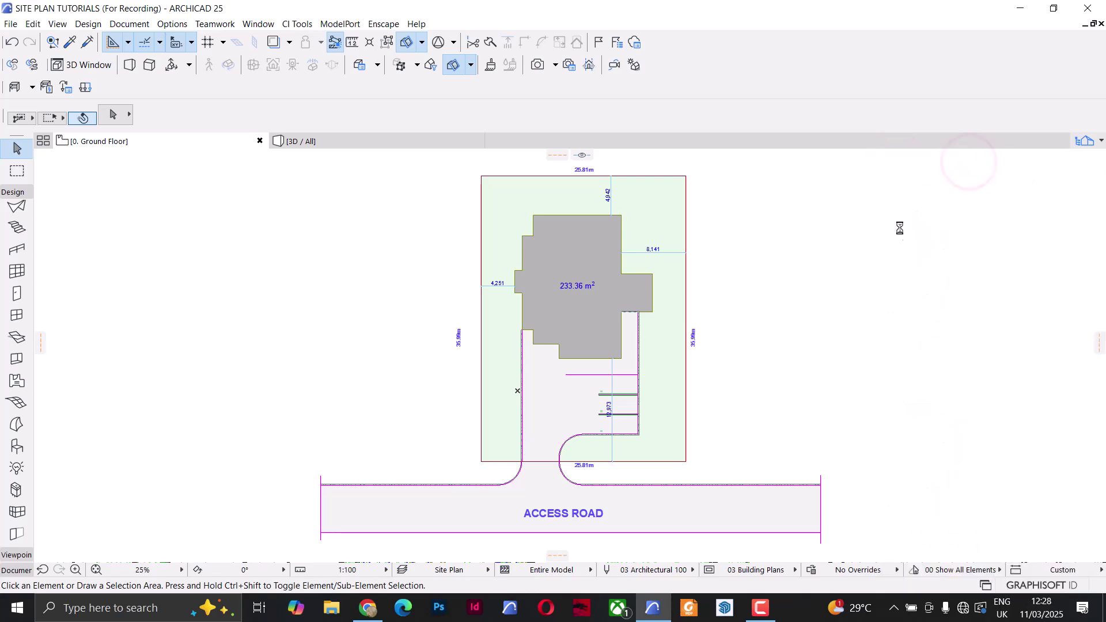
drag(896, 148, 1039, 326)
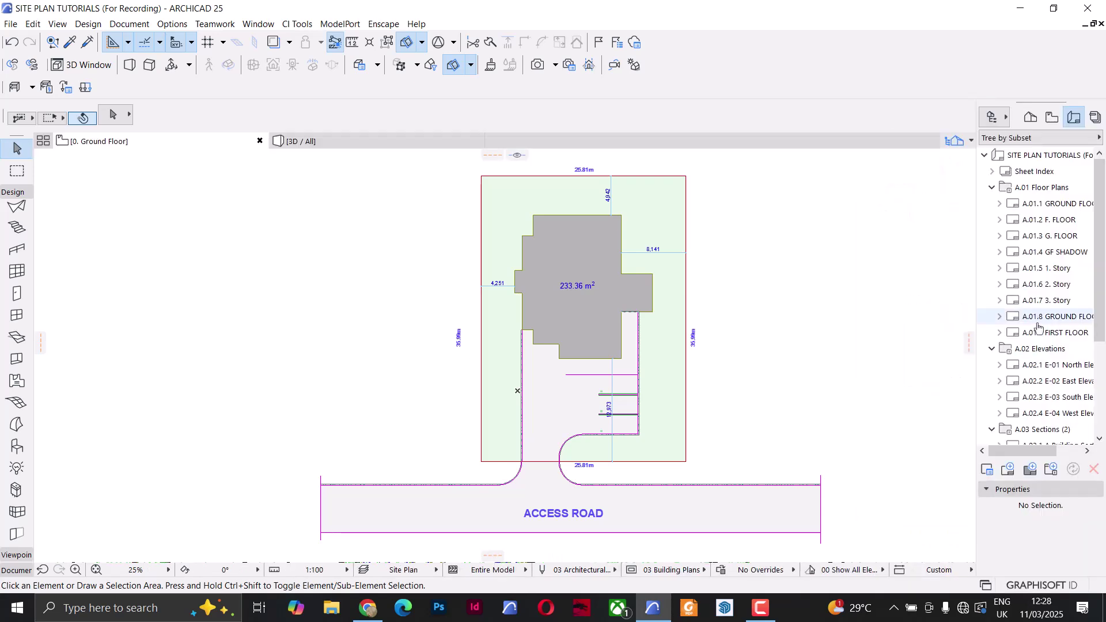
click(1052, 117)
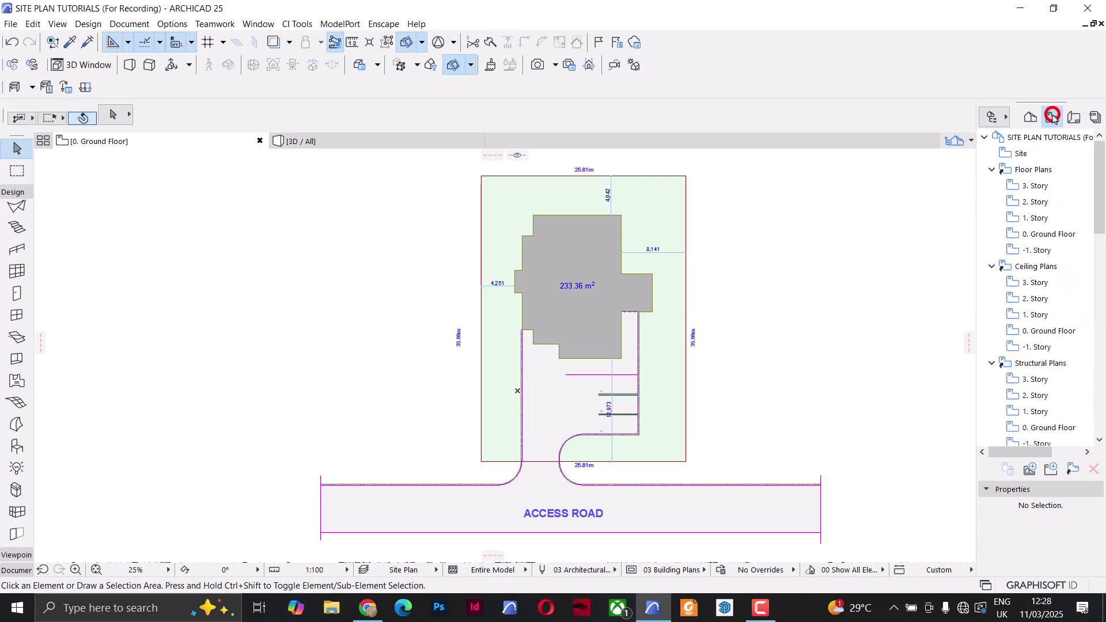
click(1034, 170)
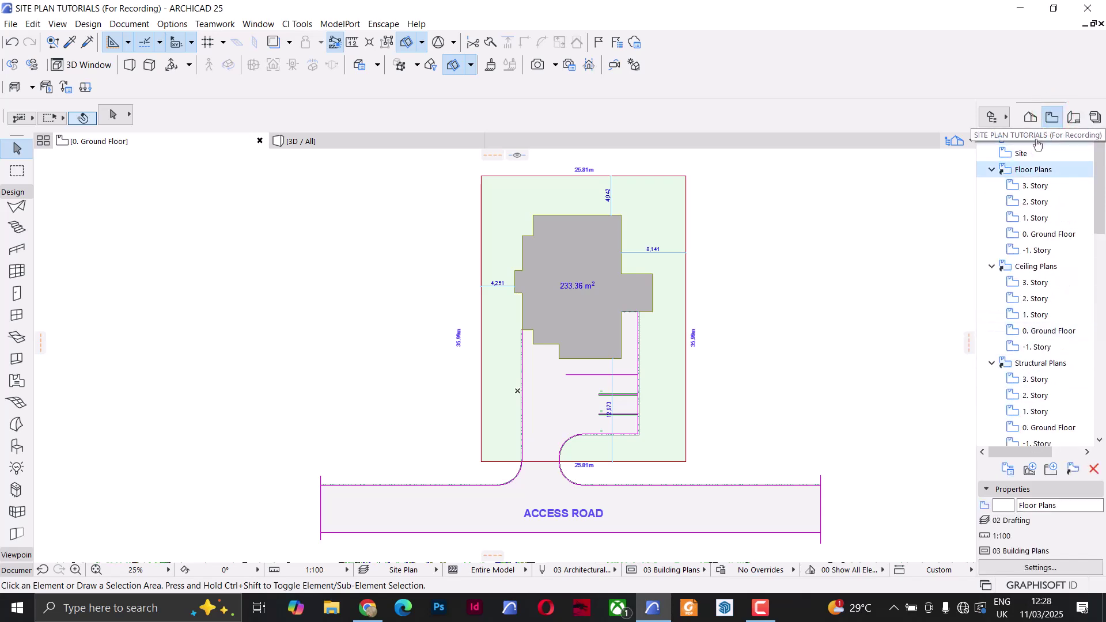
Save the current view as 'Site Plan' with Site Plan layers and architectCIA dimensioning
click(1030, 470)
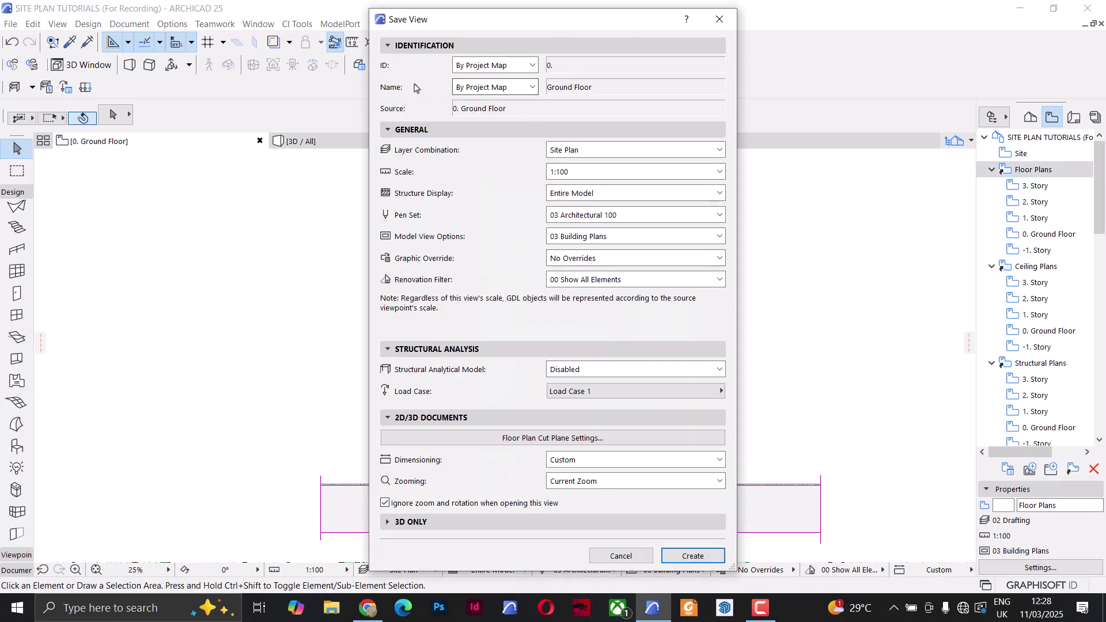
click(535, 87)
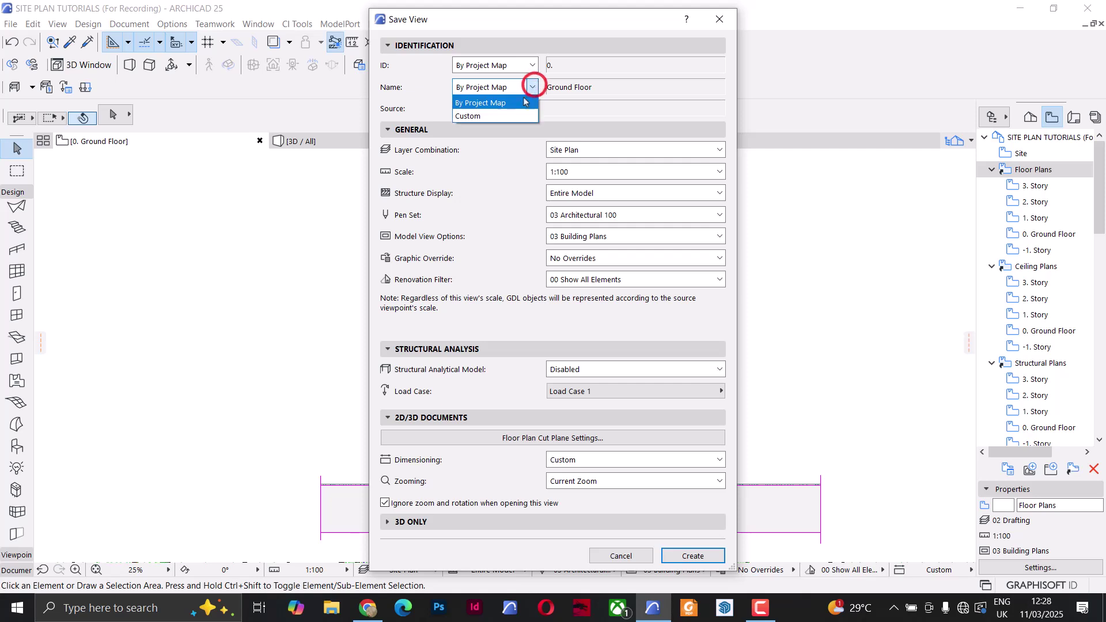
click(502, 111)
triple_click(551, 86)
text(Sit)
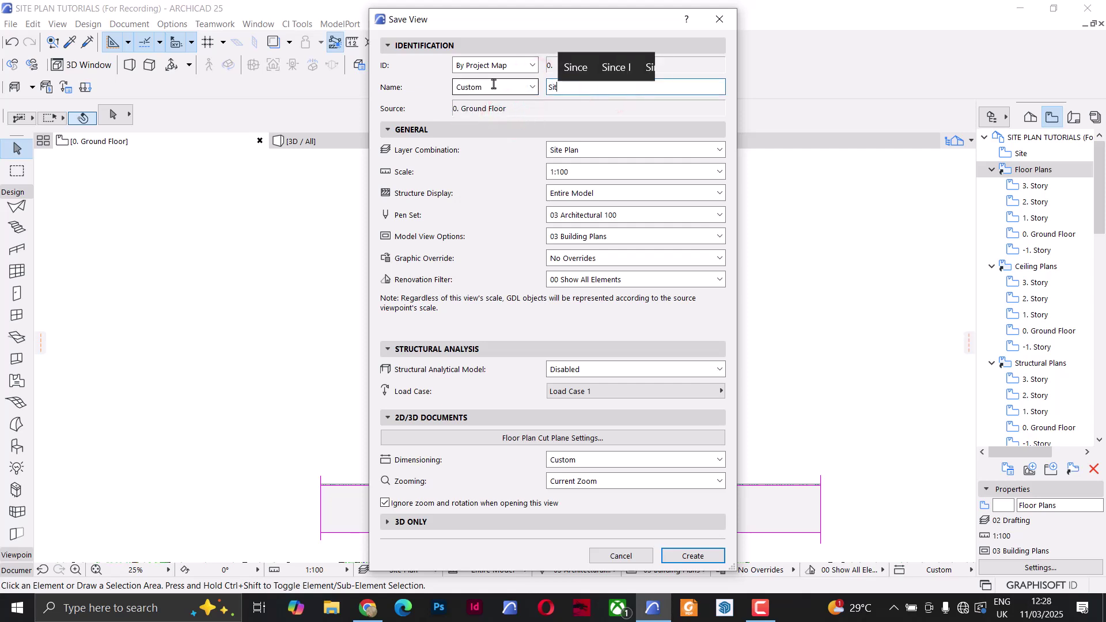
text(e Plan)
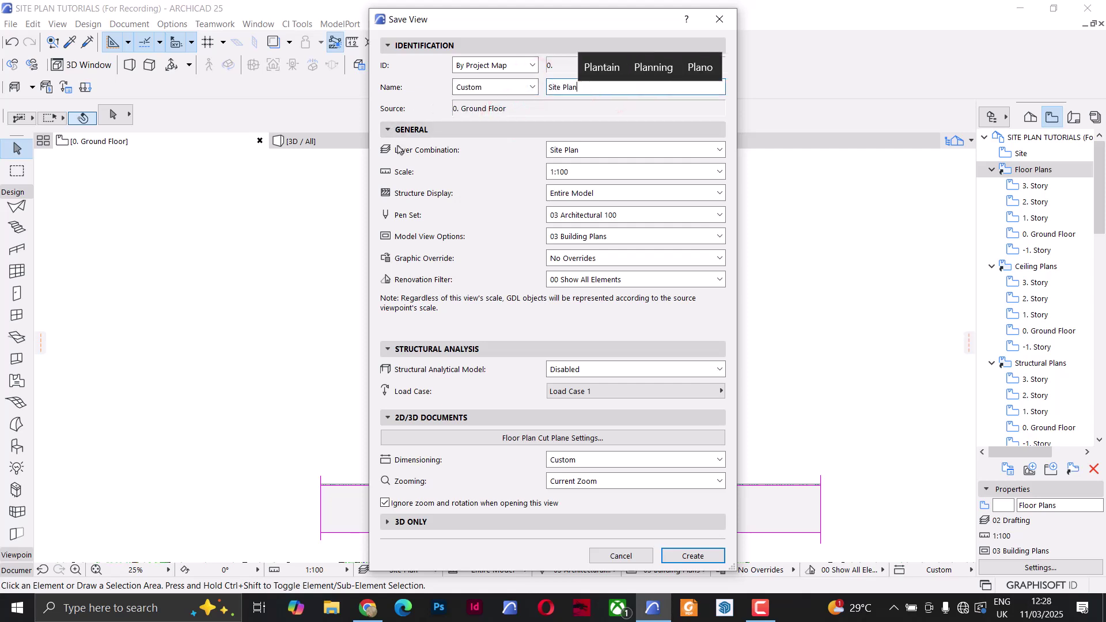
click(592, 151)
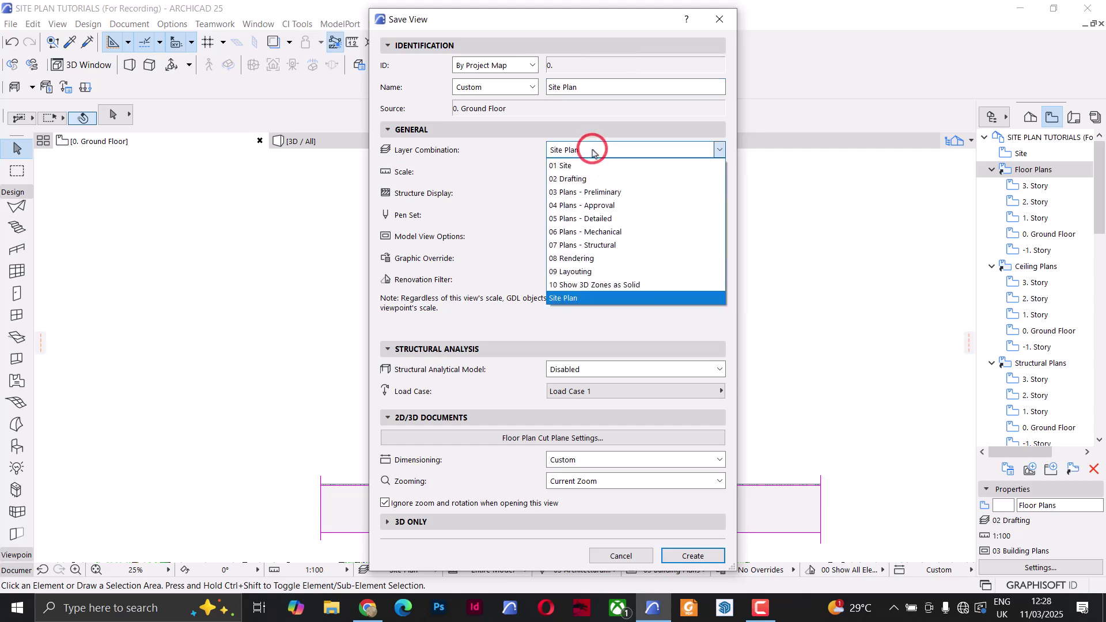
click(585, 299)
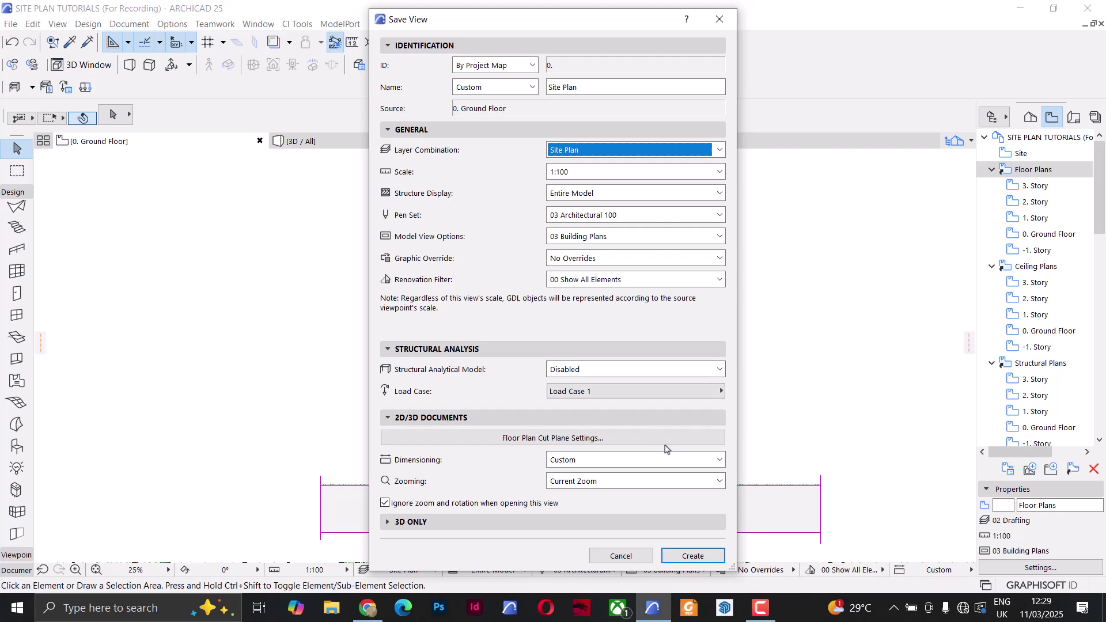
click(684, 461)
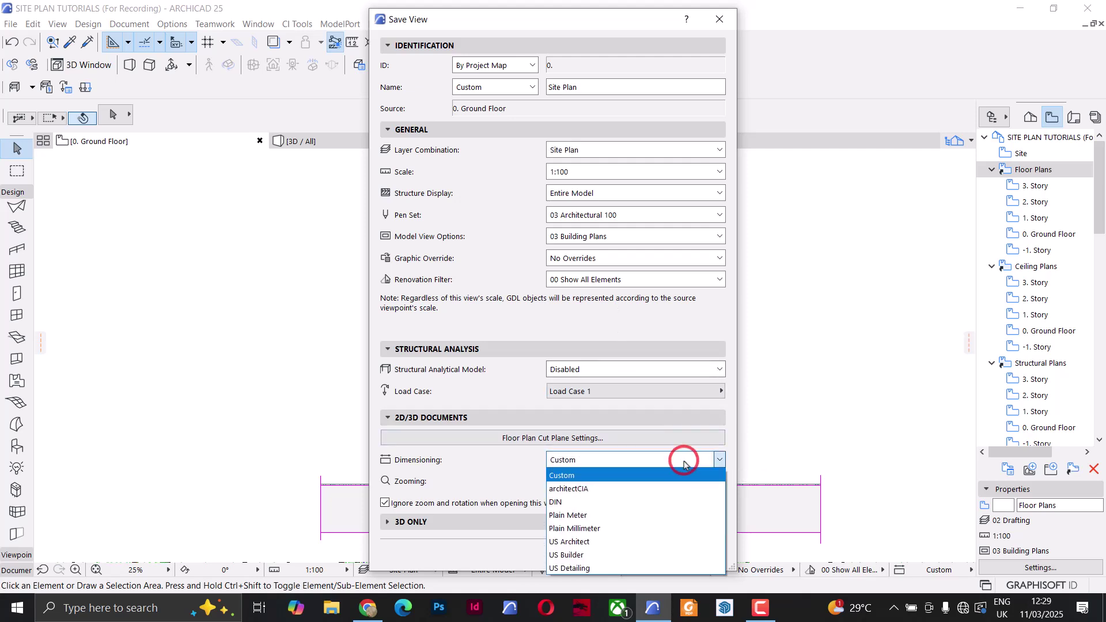
click(592, 489)
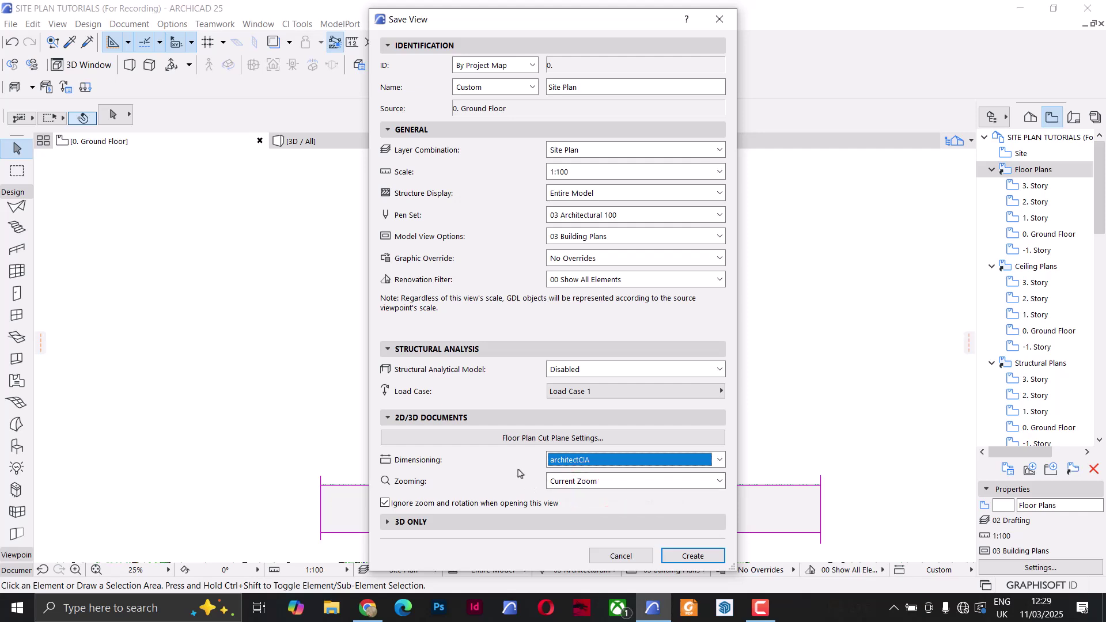
click(686, 558)
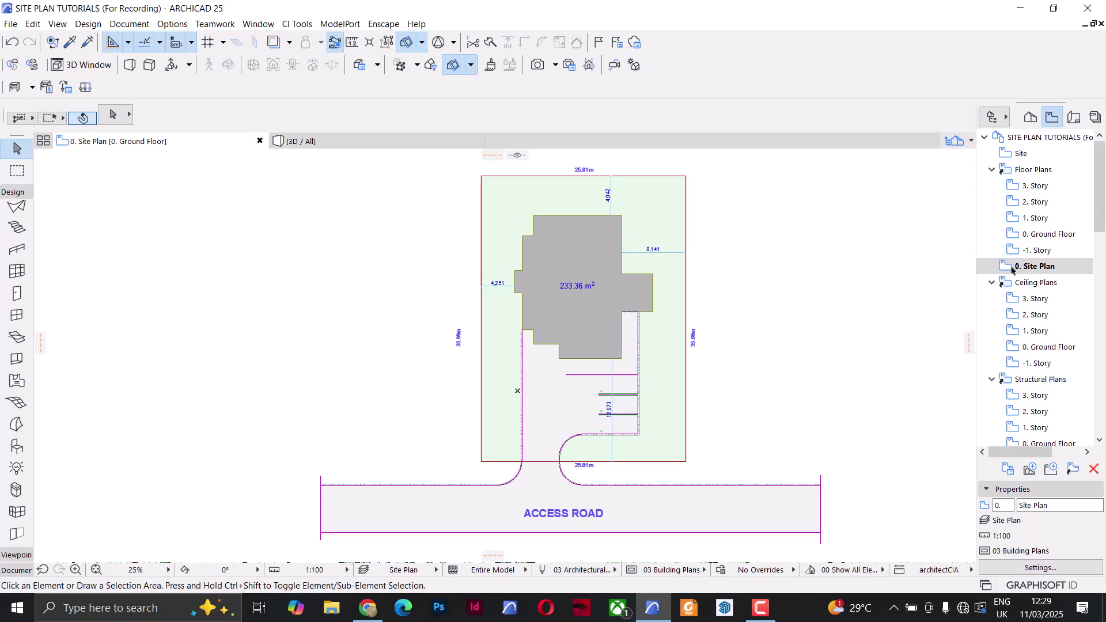
Open the 0. Ground Floor floor plan from the Navigator
click(1043, 235)
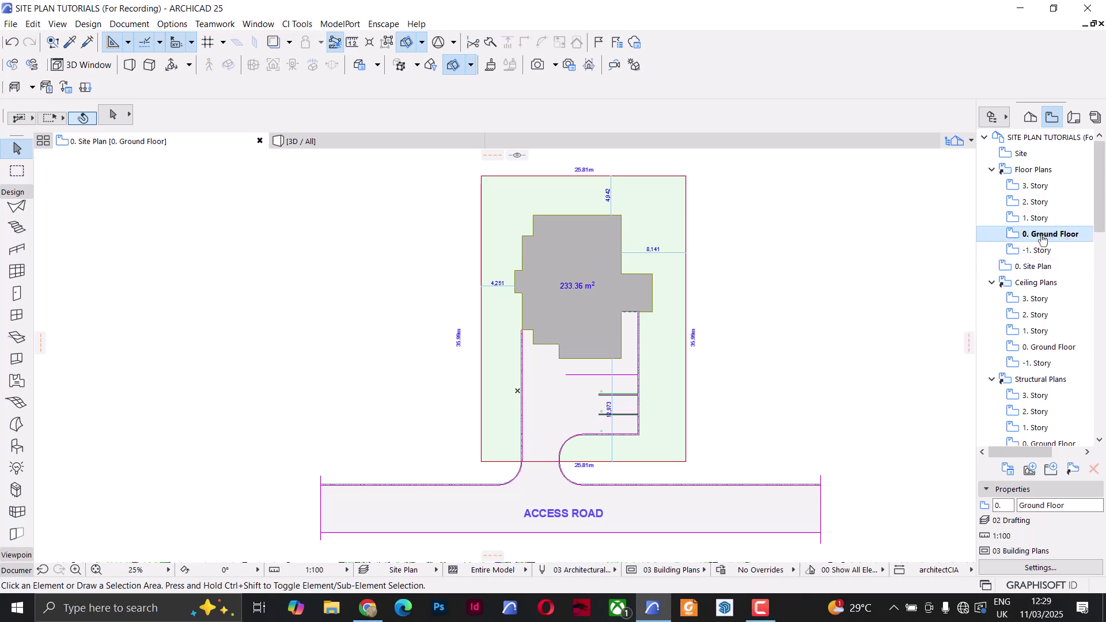
double_click(1043, 236)
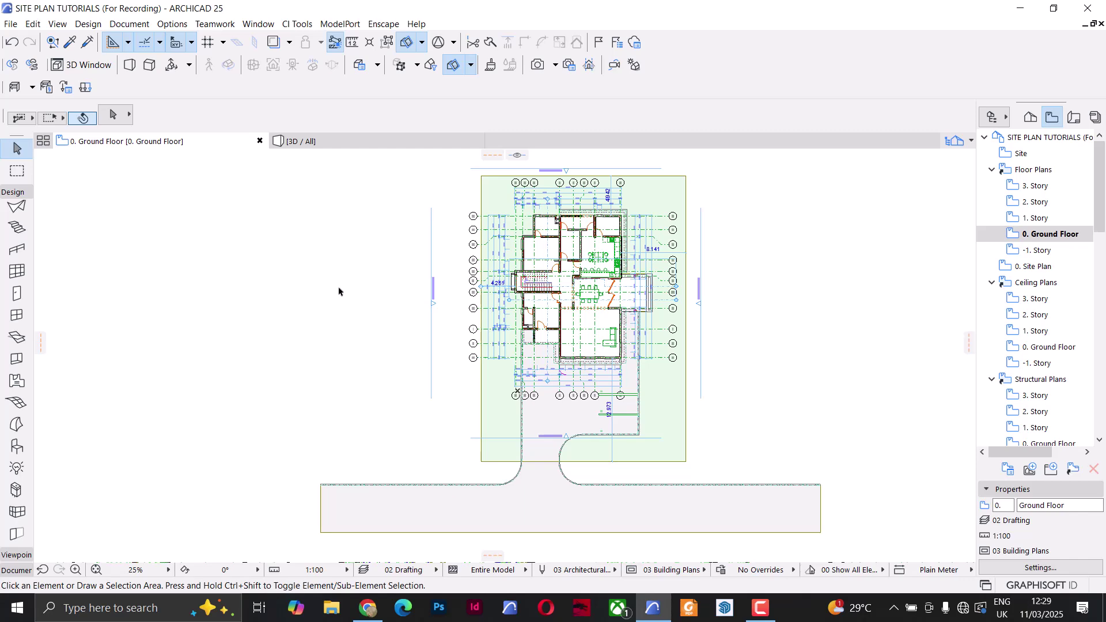
key(ctrl+l)
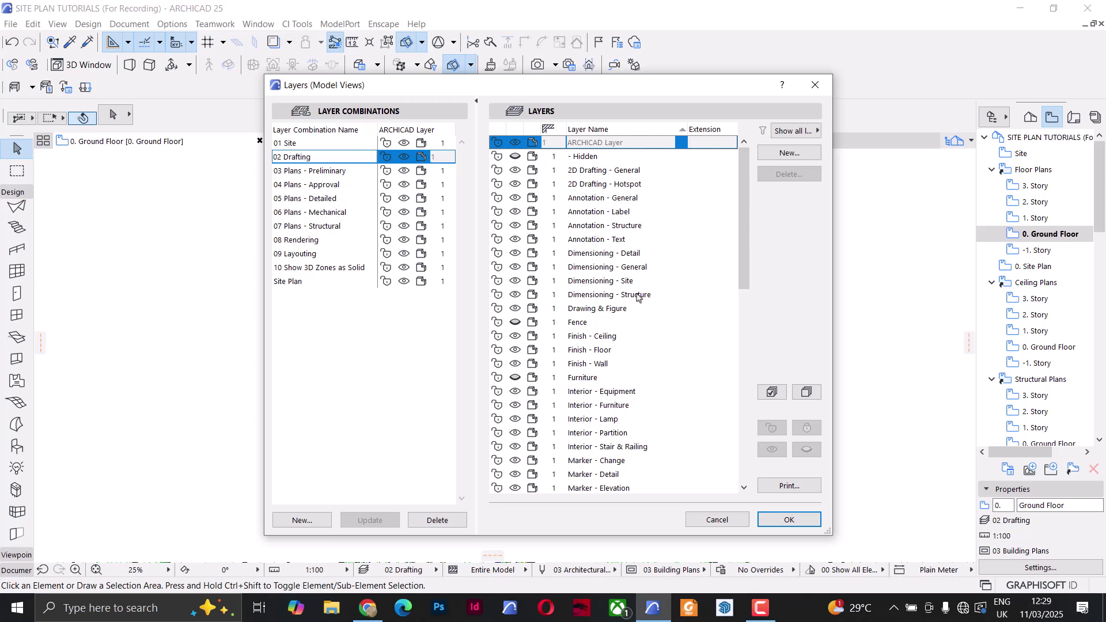
Hide the Dimensioning - Site, Site & Landscape - General and Terrain layers
click(515, 281)
scroll(706, 363, down, 10)
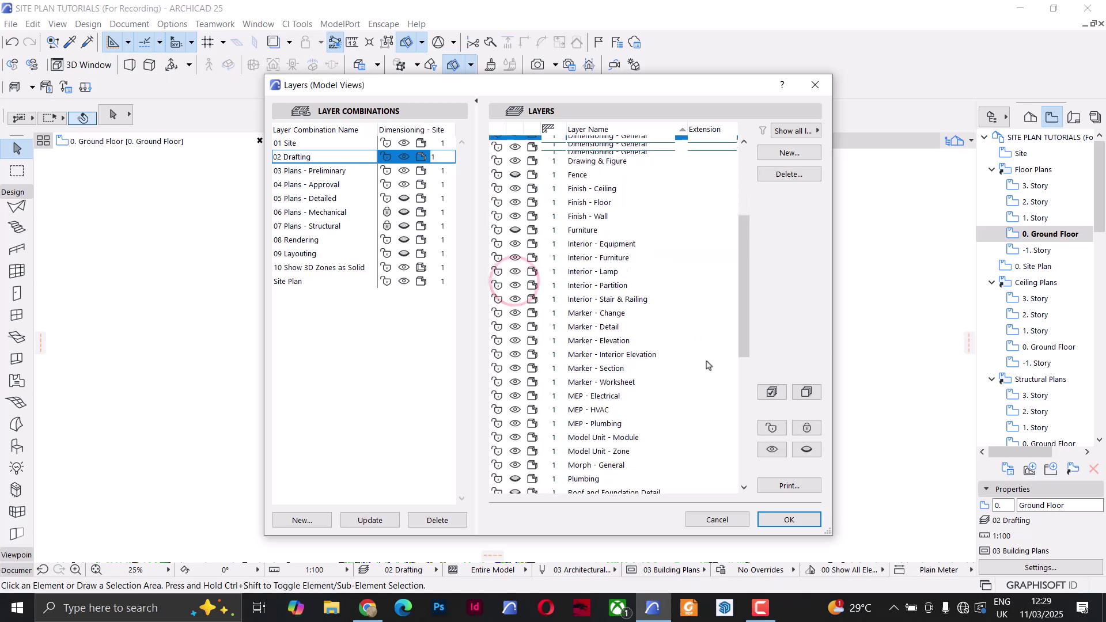
scroll(707, 363, down, 3)
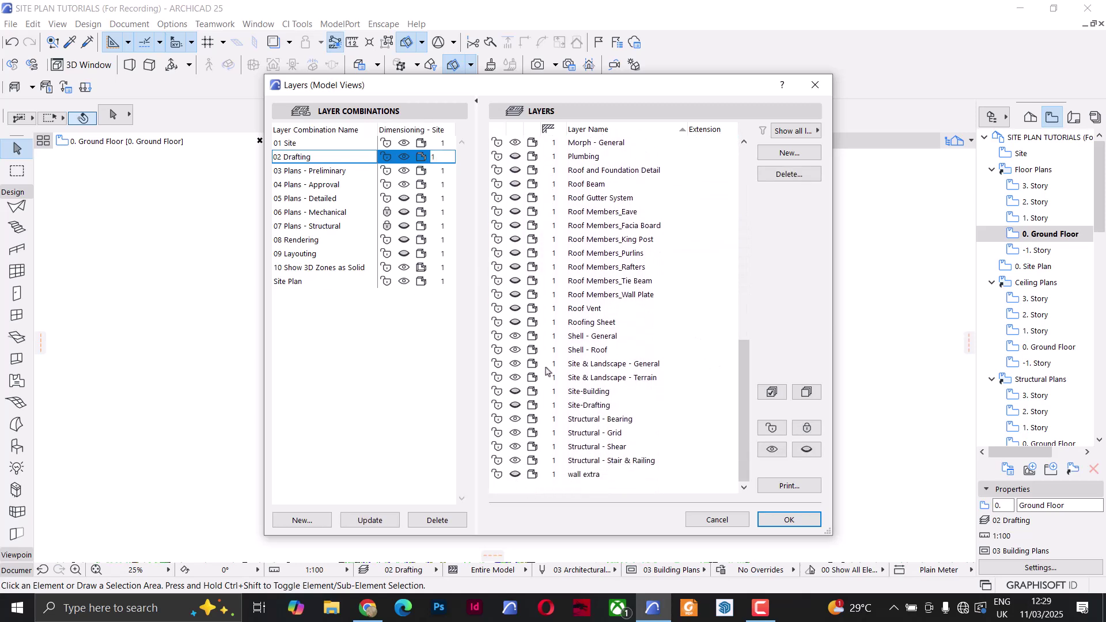
click(514, 364)
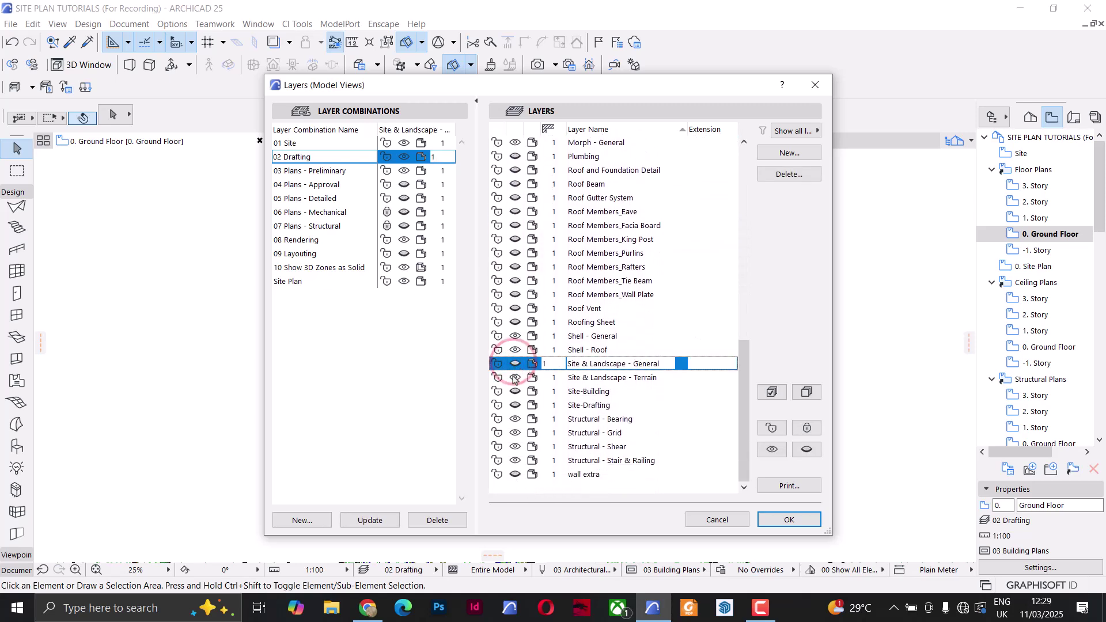
click(513, 377)
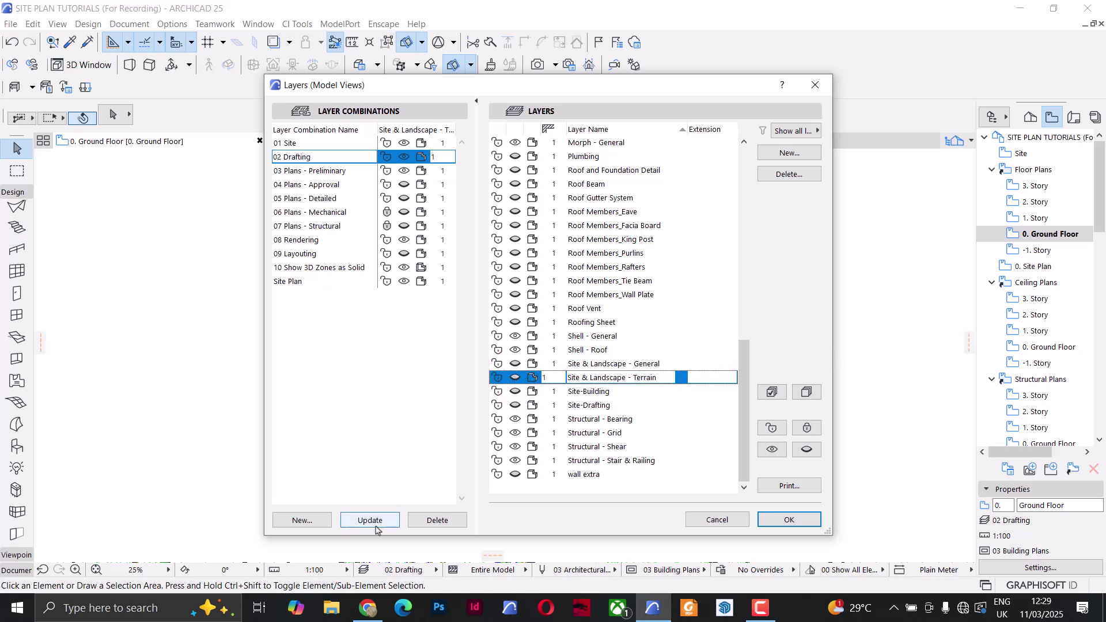
click(785, 521)
scroll(582, 285, up, 2)
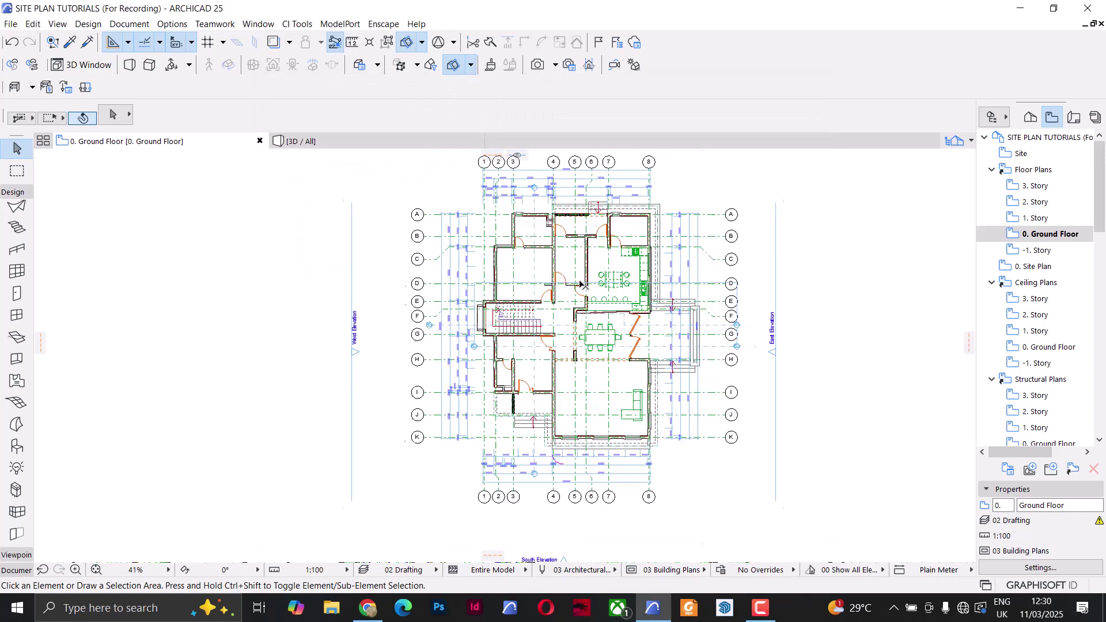
Switch between 0. Site Plan and 0. Ground Floor to compare, ending on 0. Site Plan
click(1042, 267)
scroll(758, 317, down, 5)
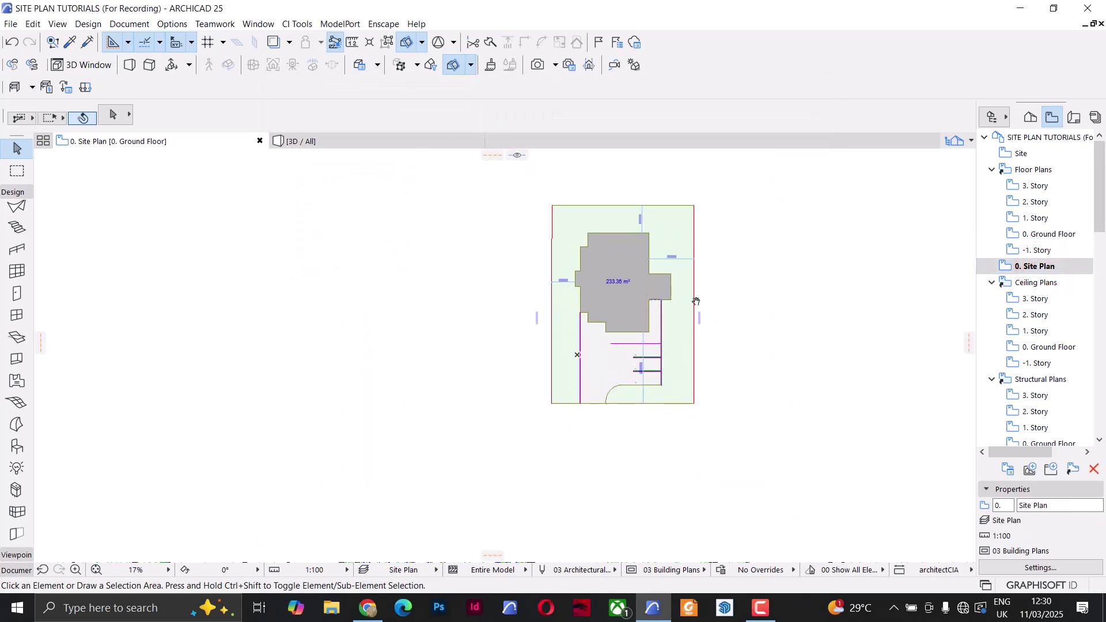
scroll(686, 311, up, 2)
click(1054, 235)
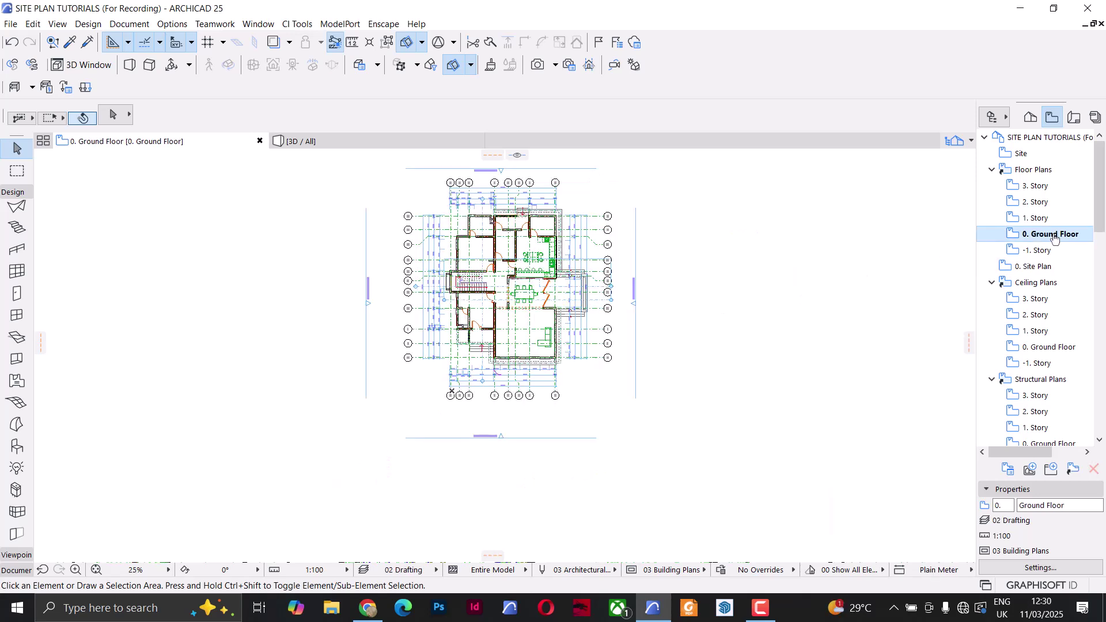
click(1045, 250)
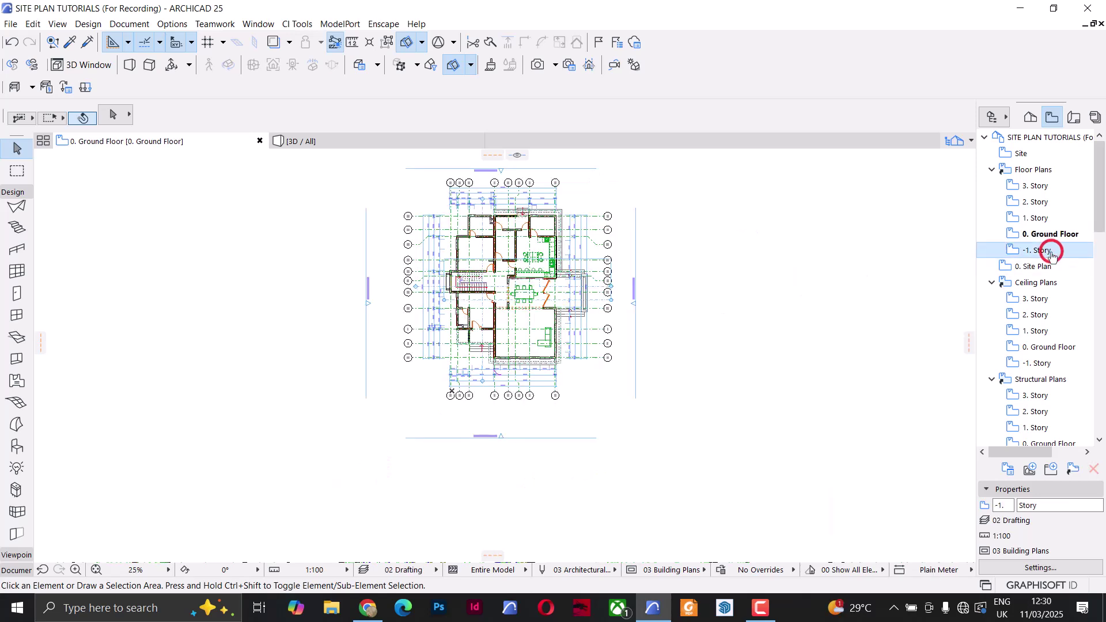
click(1043, 267)
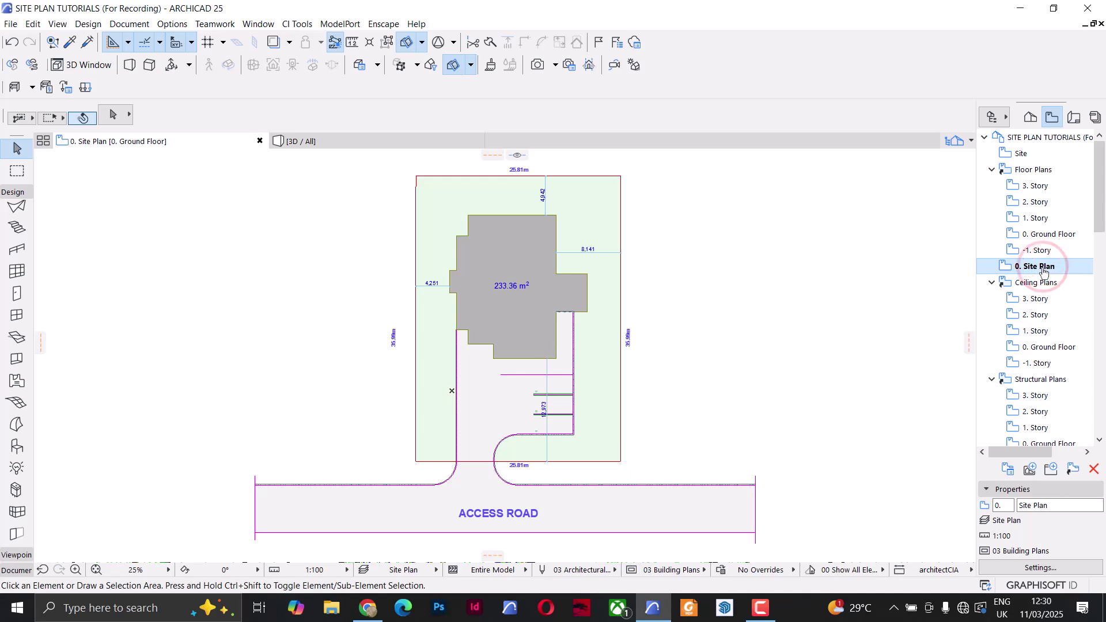